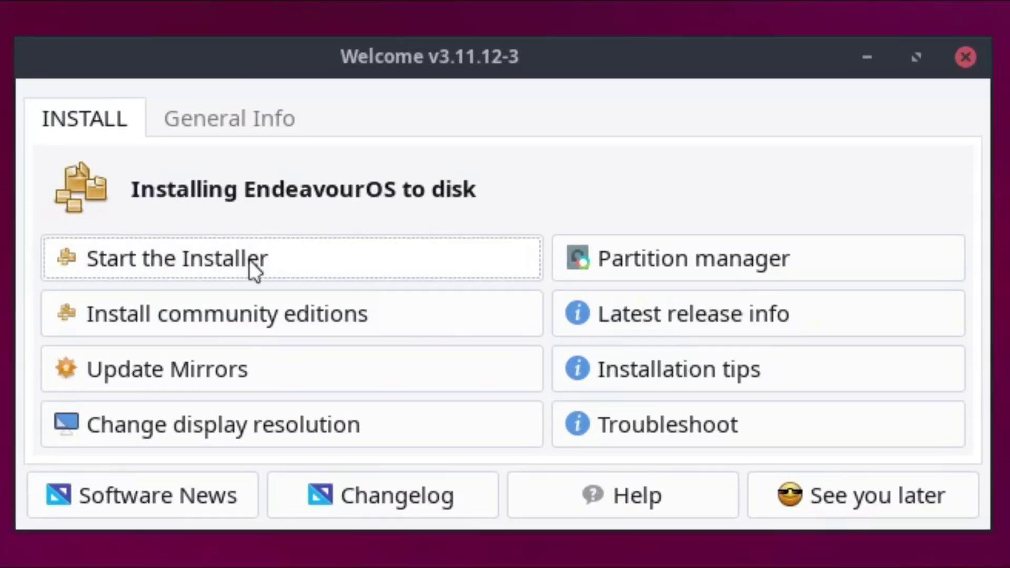
Step: Start an offline install, accepting Japanese language, Asia/Tokyo location and Japanese keyboard
{"action": "left_click", "coordinate": [344, 263]}
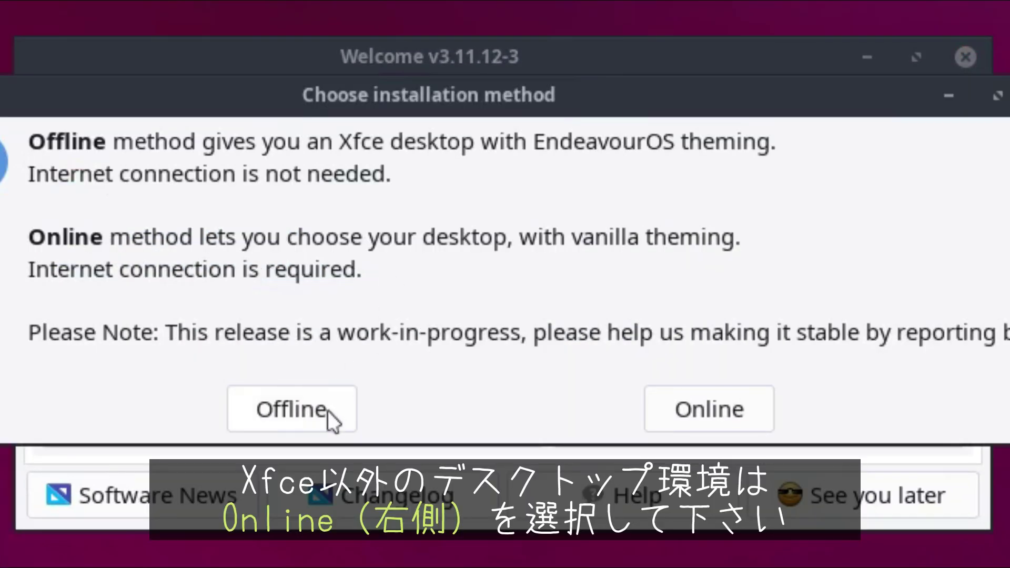
{"action": "left_click", "coordinate": [330, 419]}
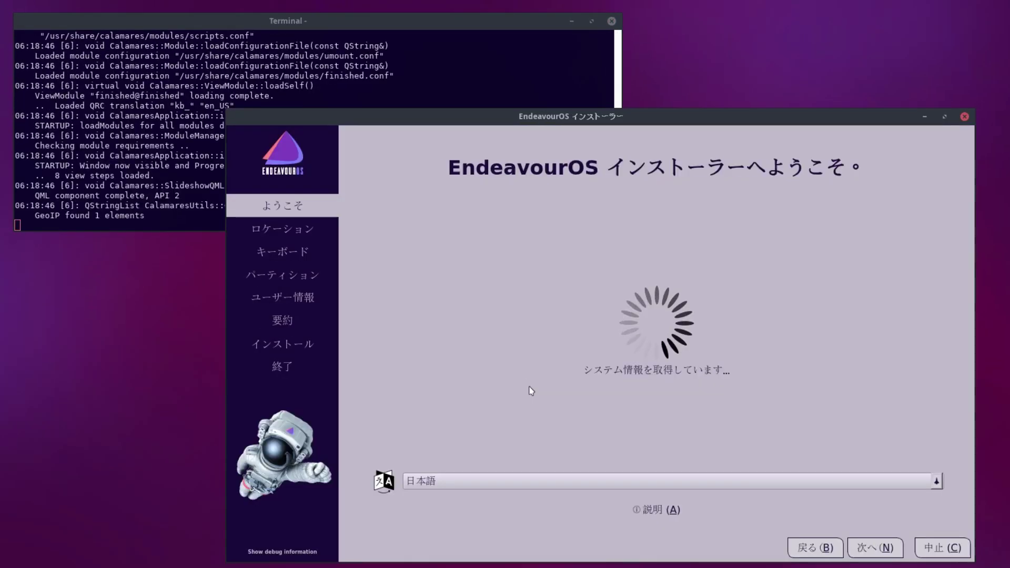
{"action": "left_click", "coordinate": [888, 547]}
{"action": "left_click", "coordinate": [888, 548]}
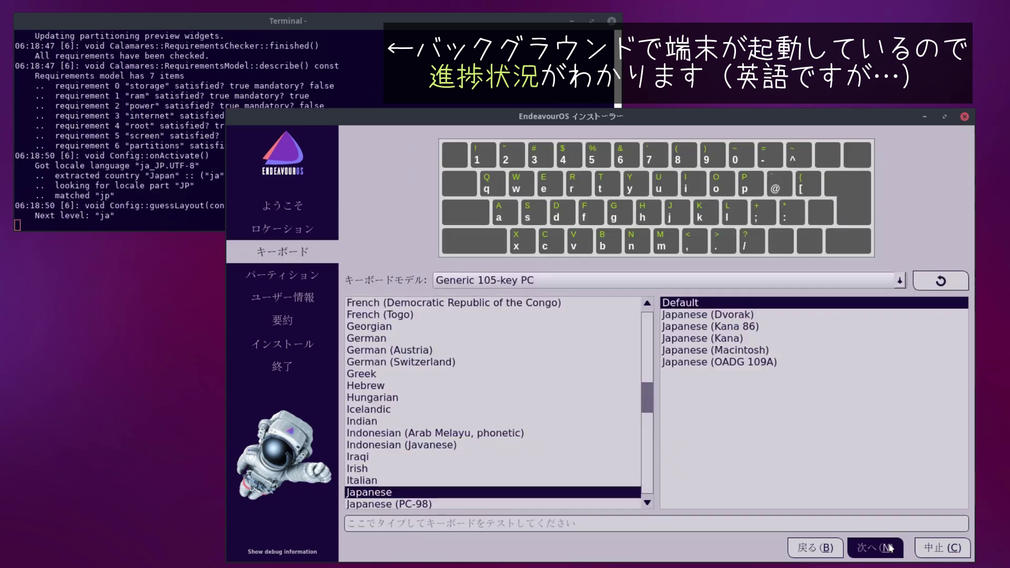
{"action": "left_click", "coordinate": [888, 548]}
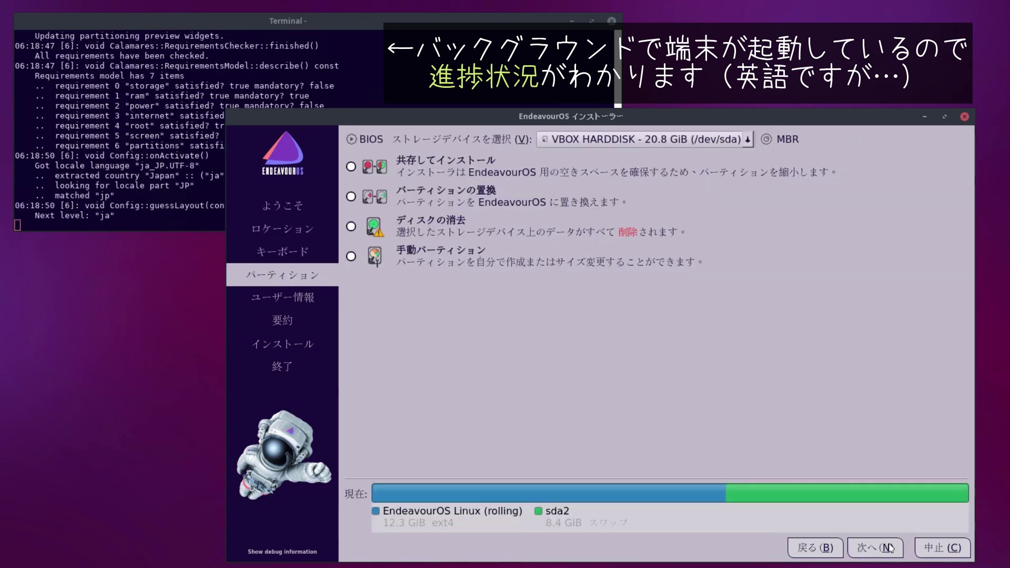
Step: Choose Erase disk partitioning with Swap (Hibernate)
{"action": "left_click", "coordinate": [406, 221]}
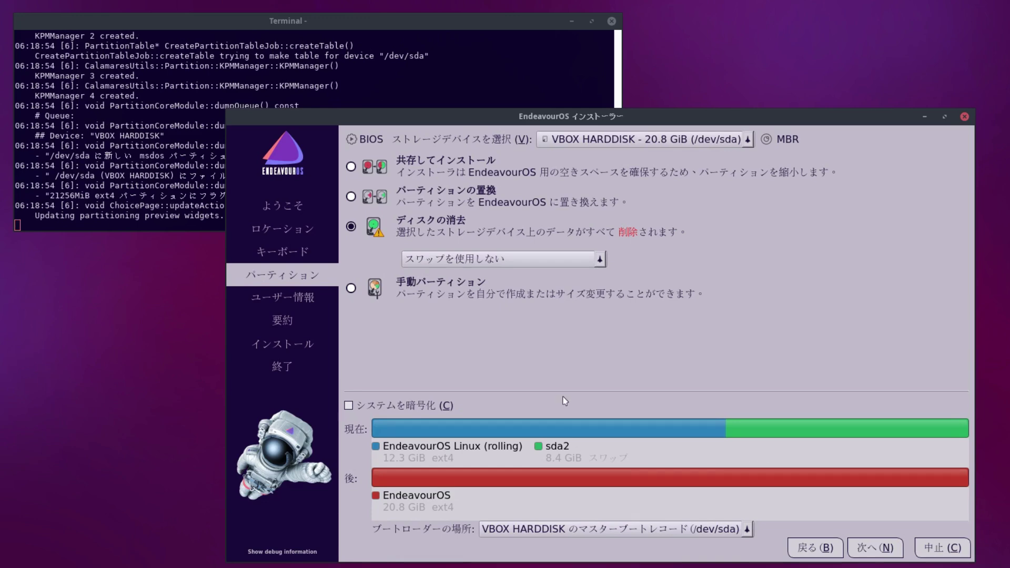
{"action": "left_click", "coordinate": [598, 259]}
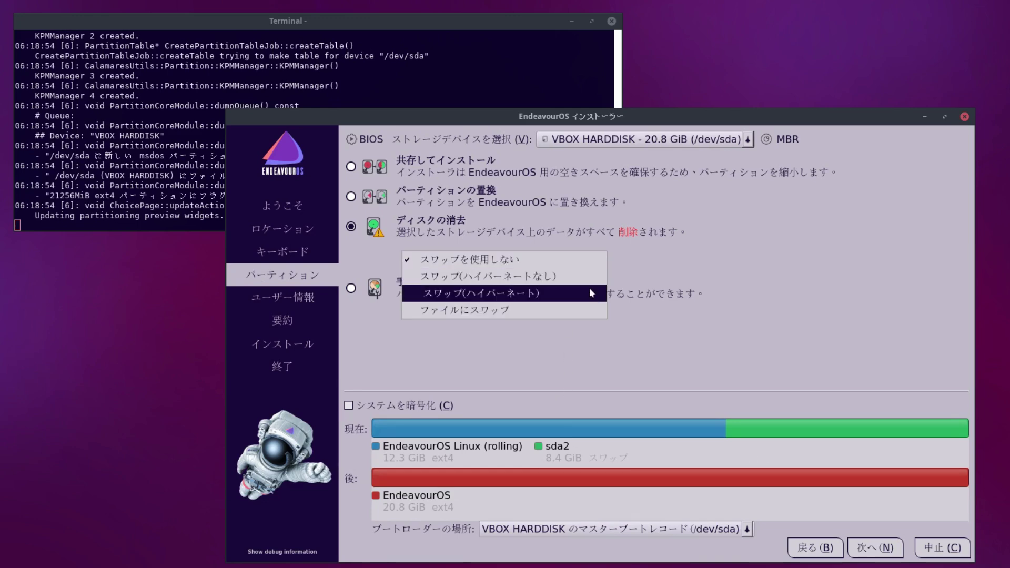
{"action": "left_click", "coordinate": [590, 291]}
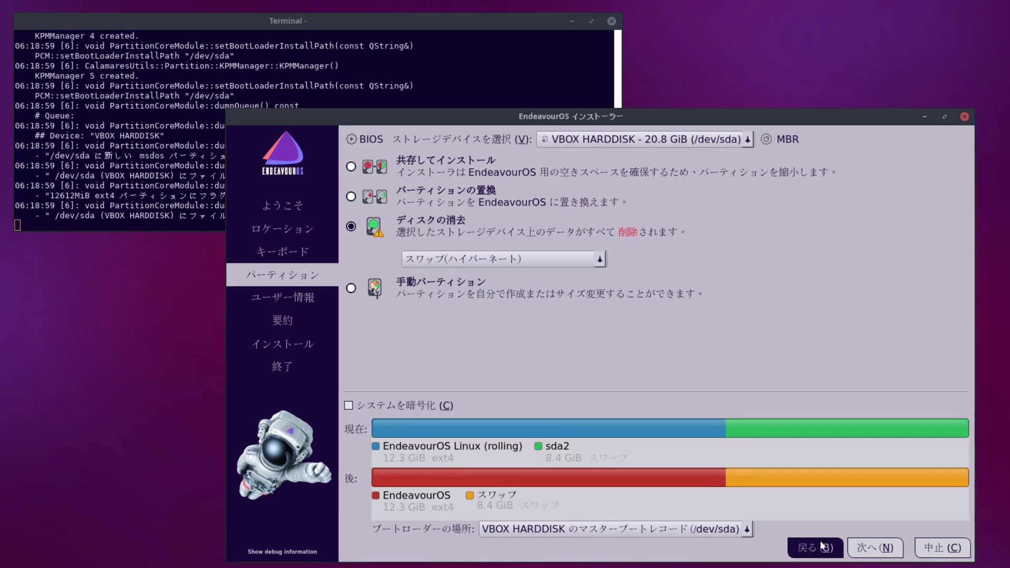
{"action": "left_click", "coordinate": [868, 548]}
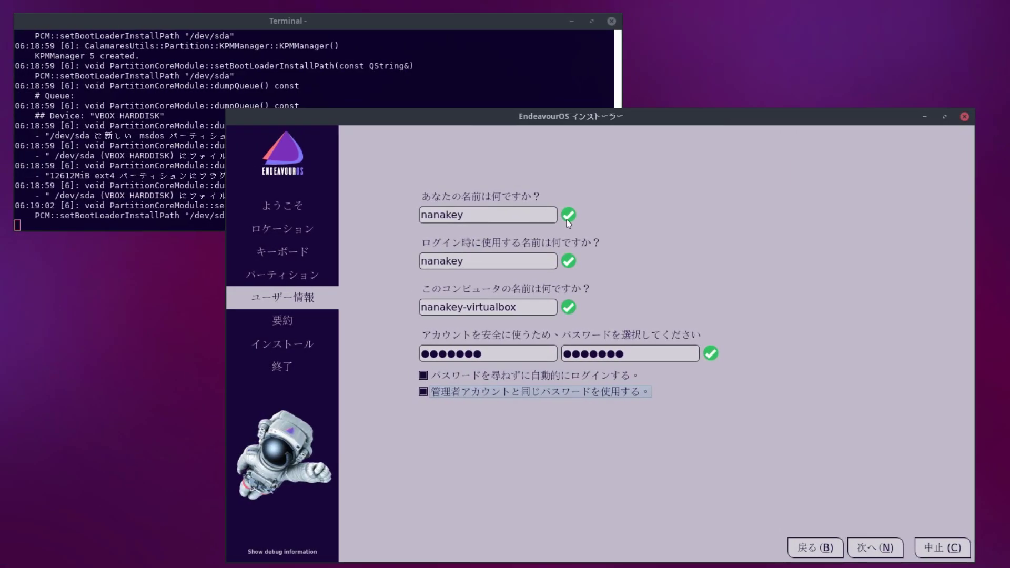
Step: Proceed past the summary and confirm Install now
{"action": "left_click", "coordinate": [894, 550]}
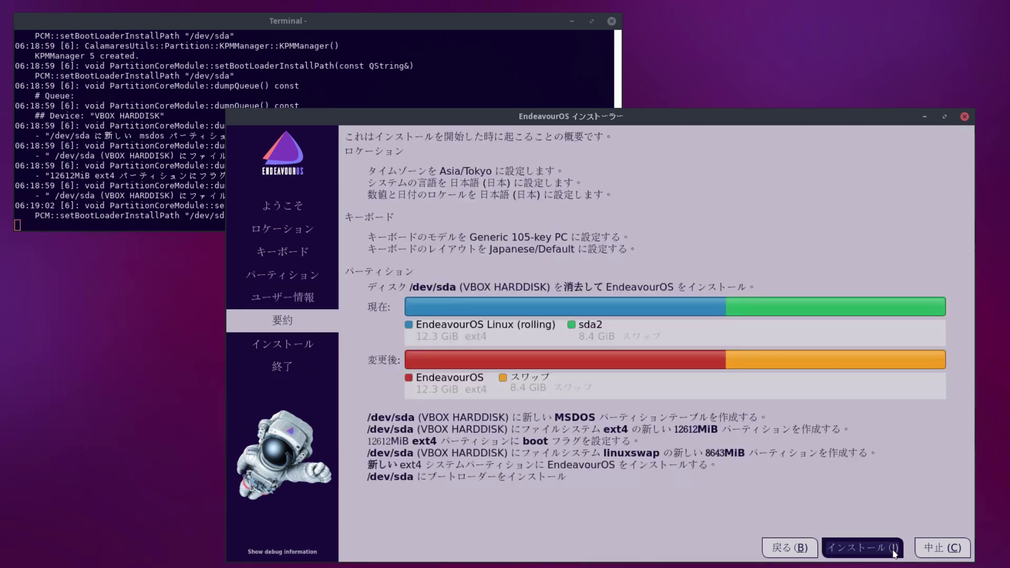
{"action": "left_click", "coordinate": [894, 550]}
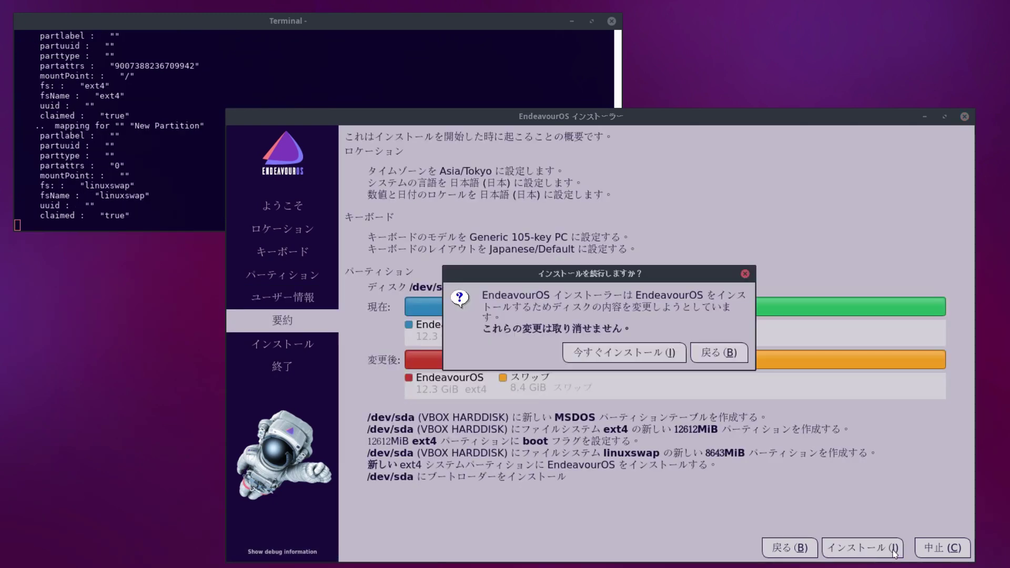
{"action": "left_click", "coordinate": [624, 350]}
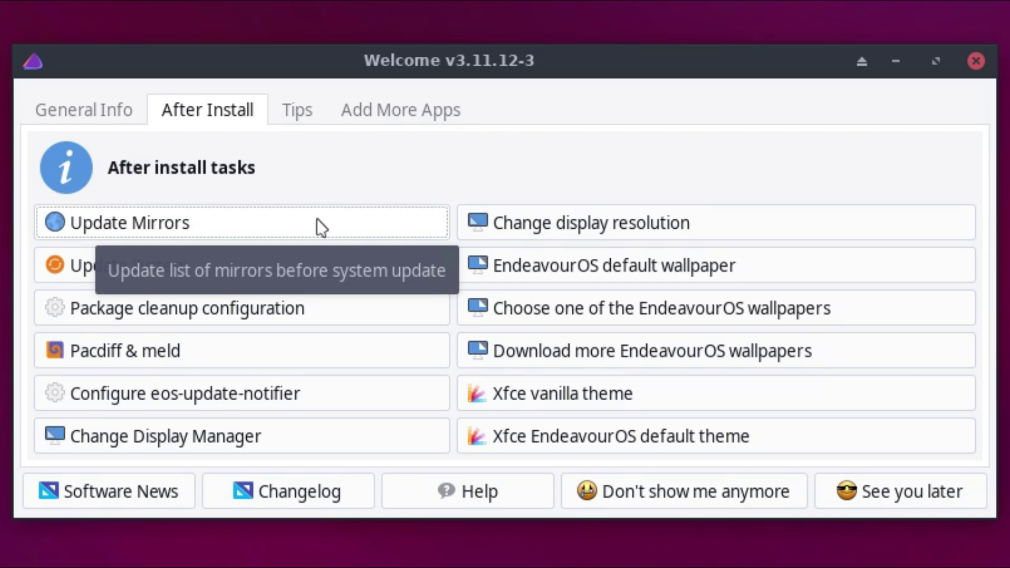
Step: Rank the Japan and China mirrors in Update Mirrors
{"action": "left_click", "coordinate": [317, 219]}
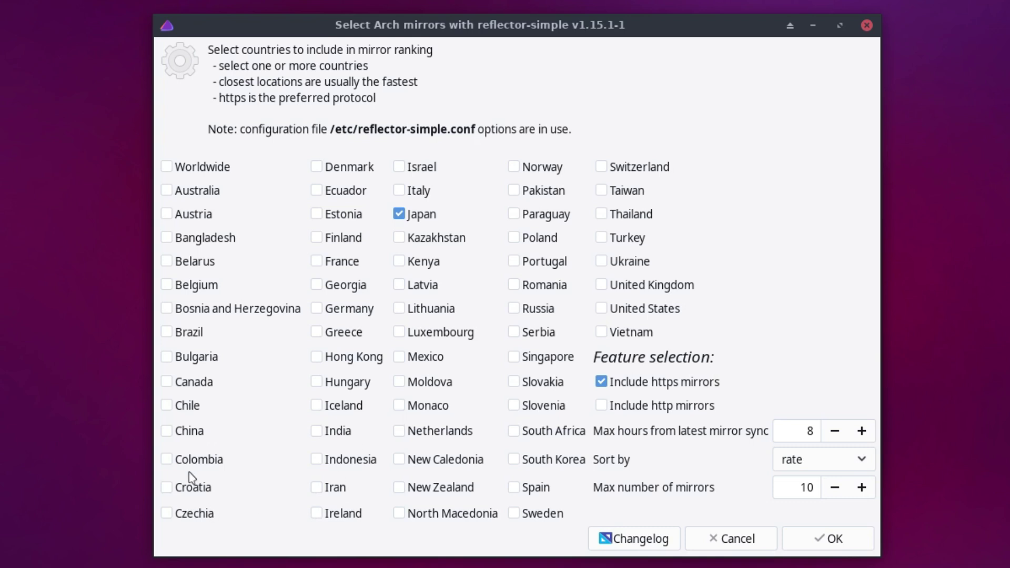
{"action": "left_click", "coordinate": [175, 435]}
{"action": "left_click", "coordinate": [829, 539]}
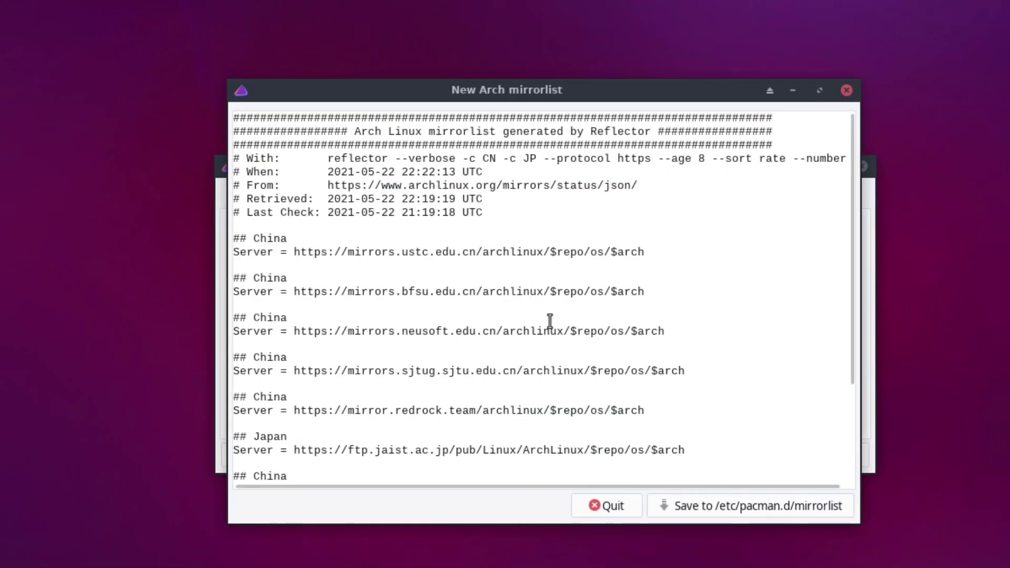
Step: Save the ranked list to /etc/pacman.d/mirrorlist, authenticating with the administrator password
{"action": "left_click", "coordinate": [802, 511]}
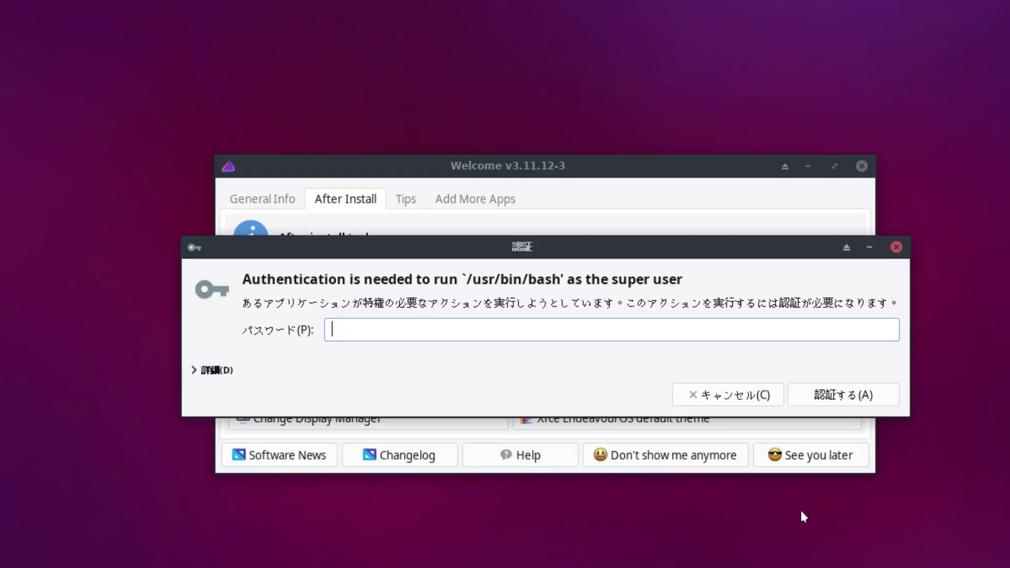
{"action": "type", "text": "******"}
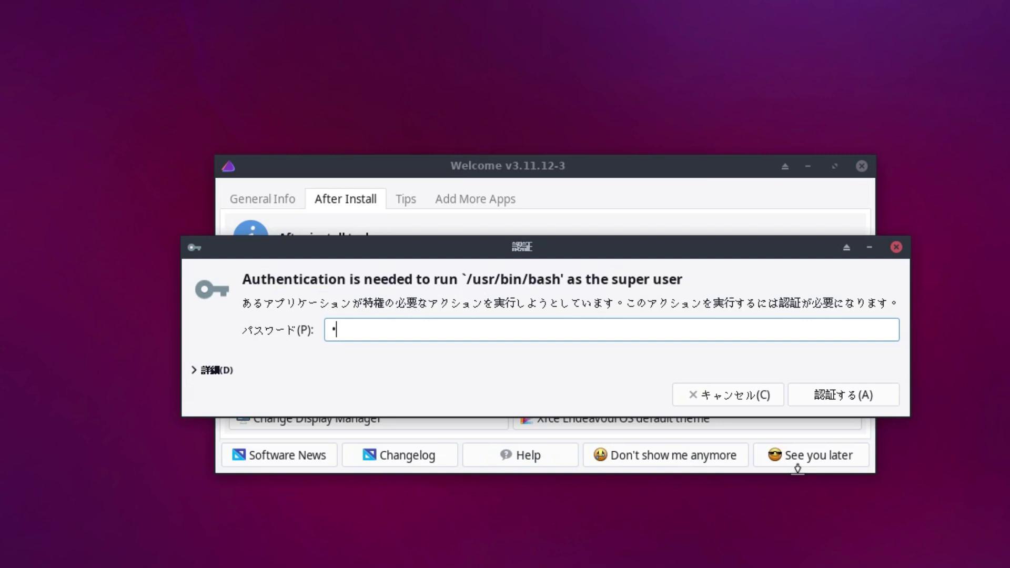
{"action": "key", "text": "Return"}
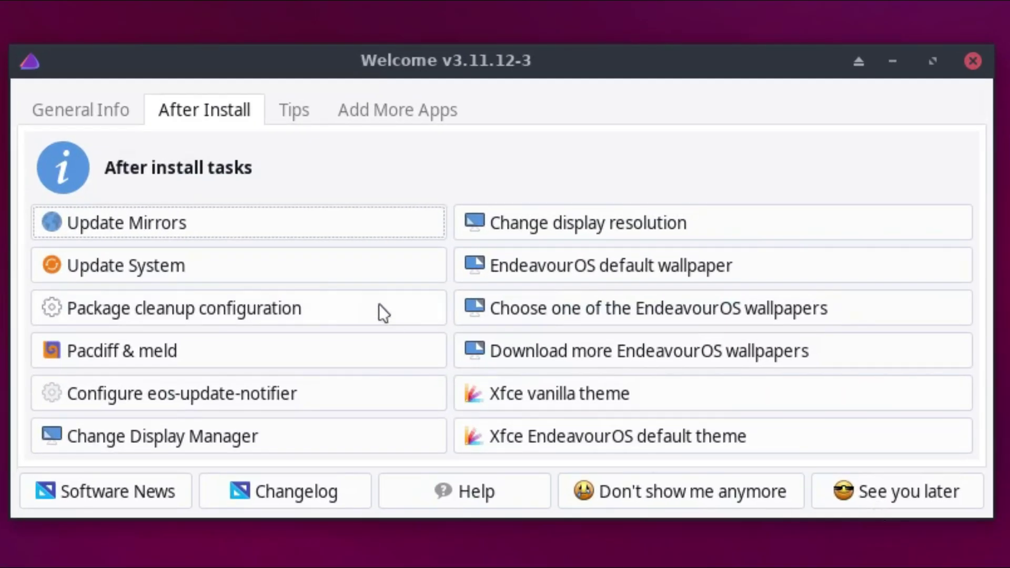
Step: Run Update System and authenticate so pacman syncs databases and upgrades packages
{"action": "left_click", "coordinate": [362, 276]}
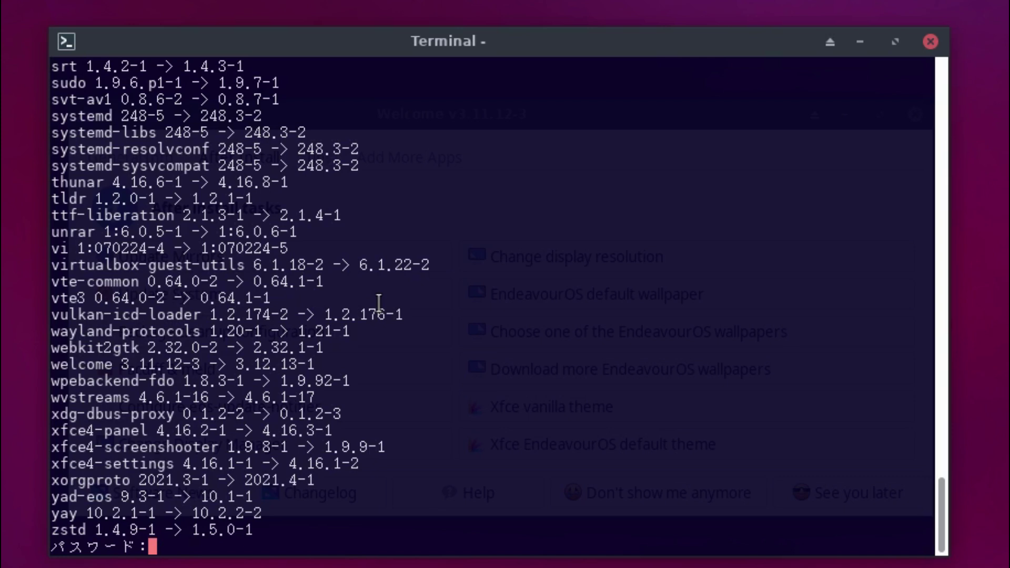
{"action": "key", "text": "Return"}
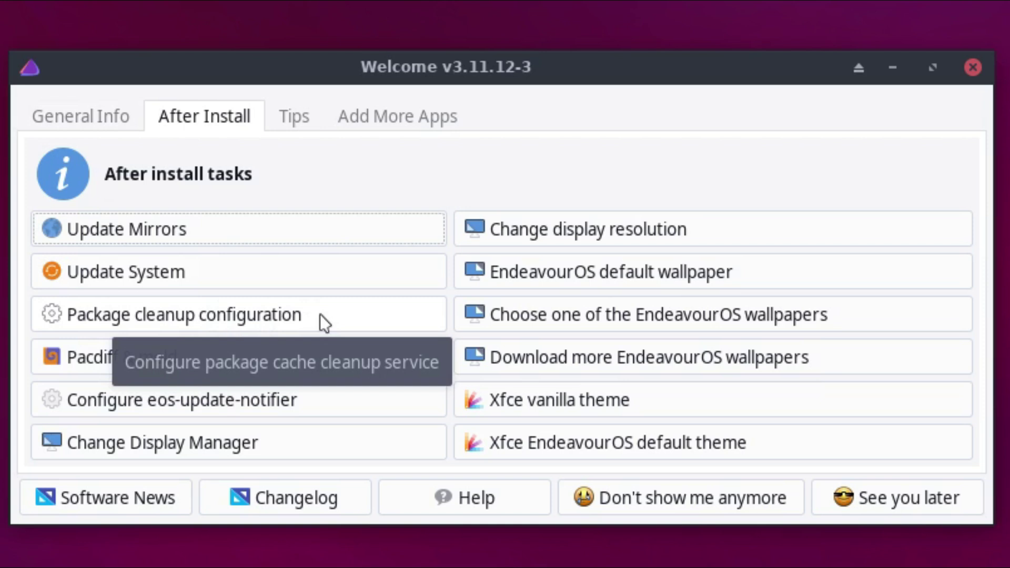
{"action": "left_click", "coordinate": [320, 314]}
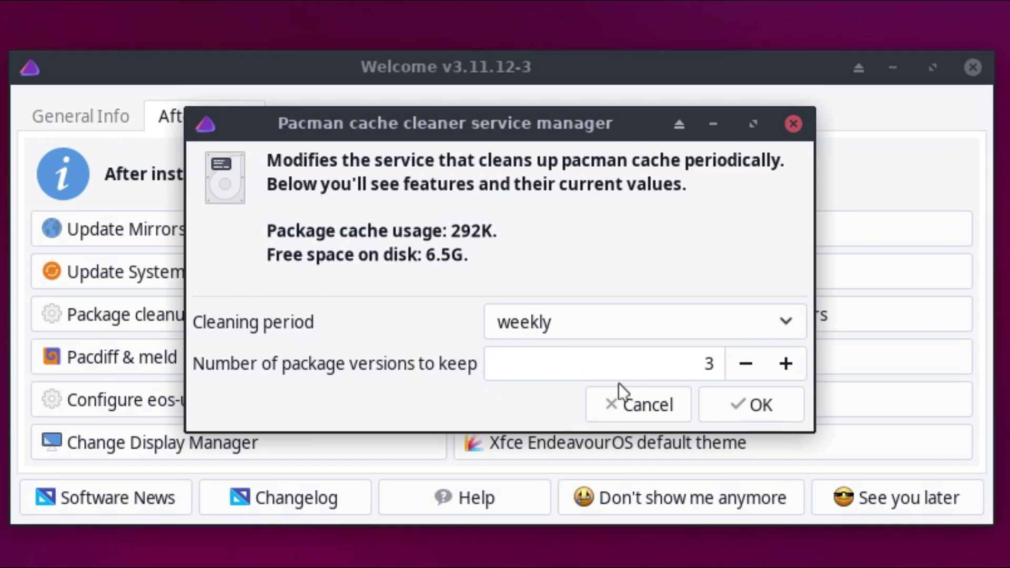
{"action": "left_click", "coordinate": [747, 409]}
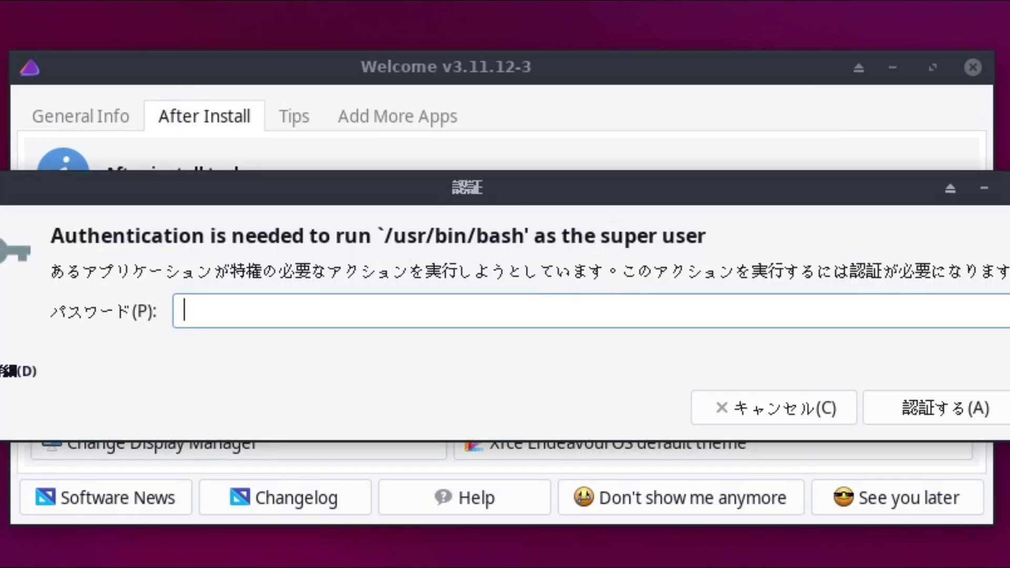
{"action": "left_click", "coordinate": [766, 409]}
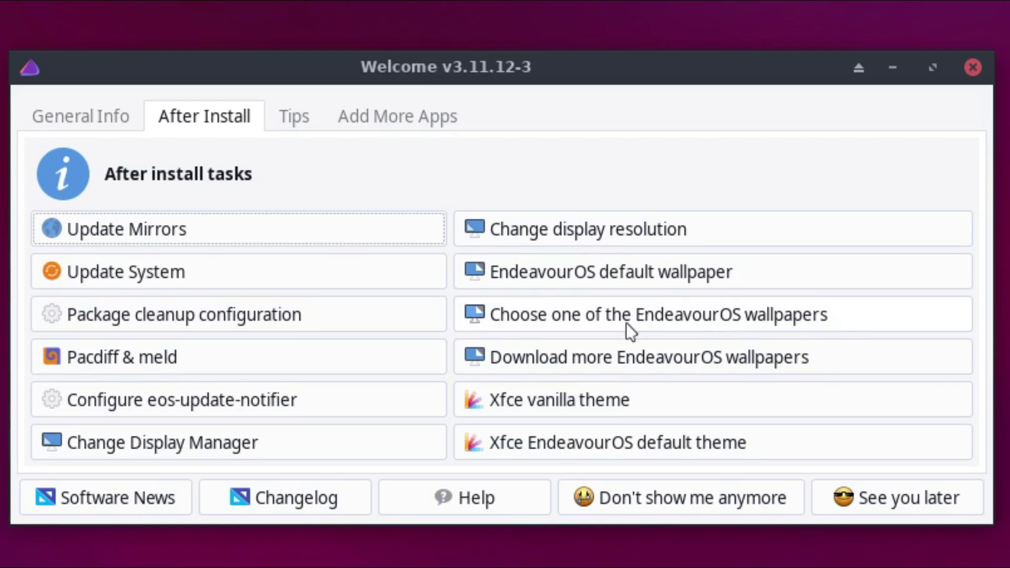
Step: Download the community wallpaper collections, keeping endeavouros-wallpaper.png as the wallpaper
{"action": "left_click", "coordinate": [856, 312]}
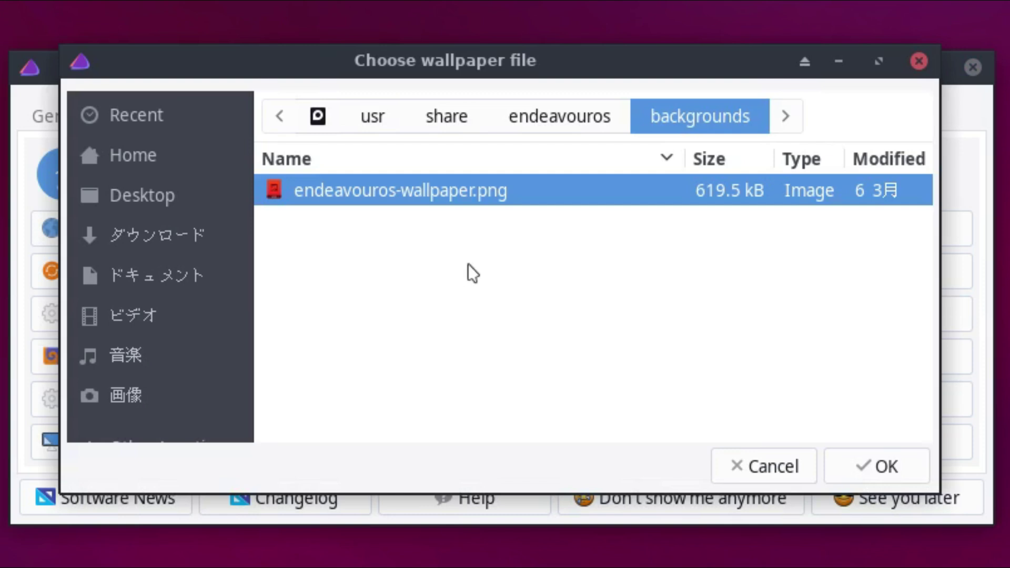
{"action": "left_click", "coordinate": [798, 469]}
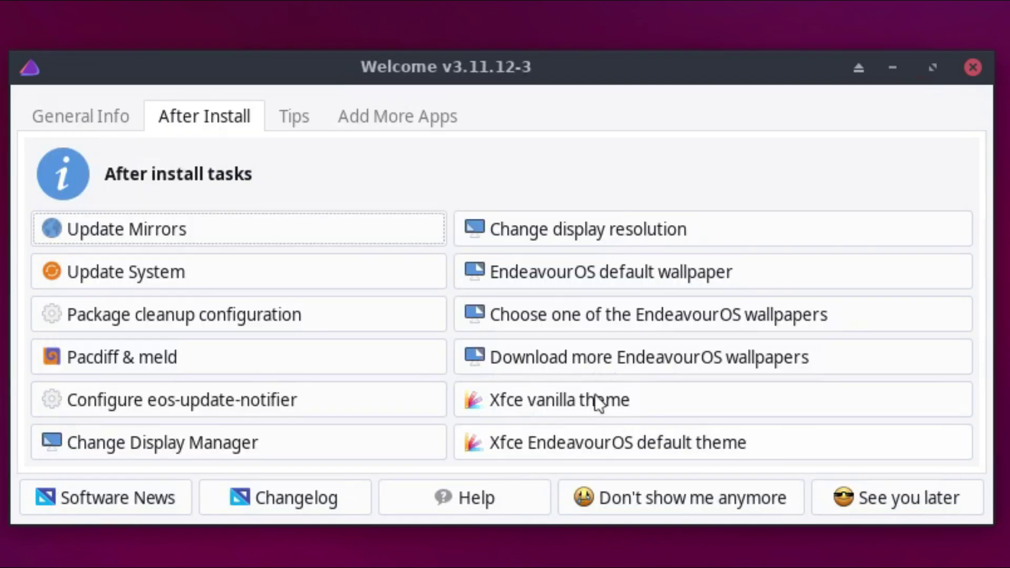
{"action": "left_click", "coordinate": [652, 361]}
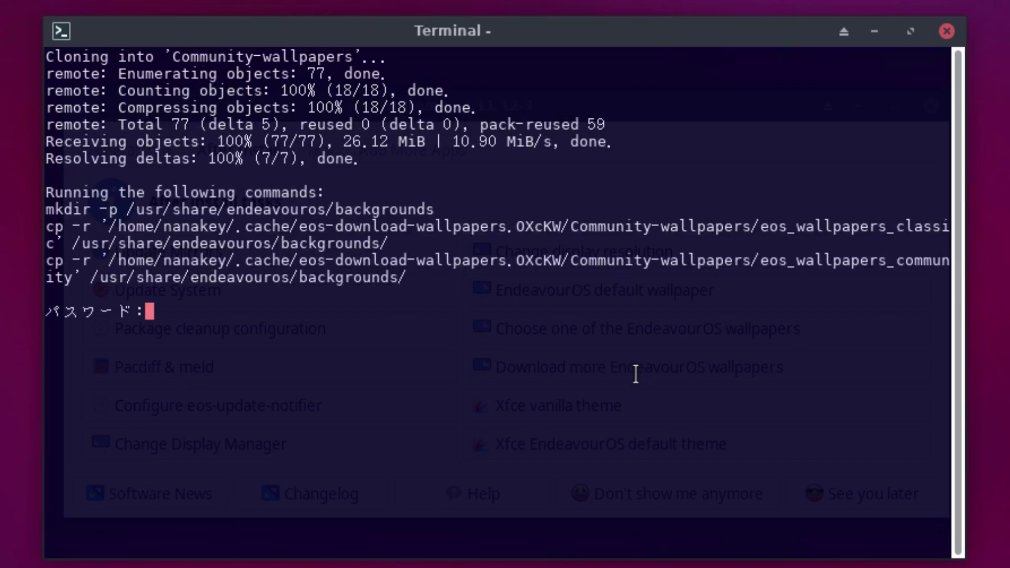
{"action": "key", "text": "Return"}
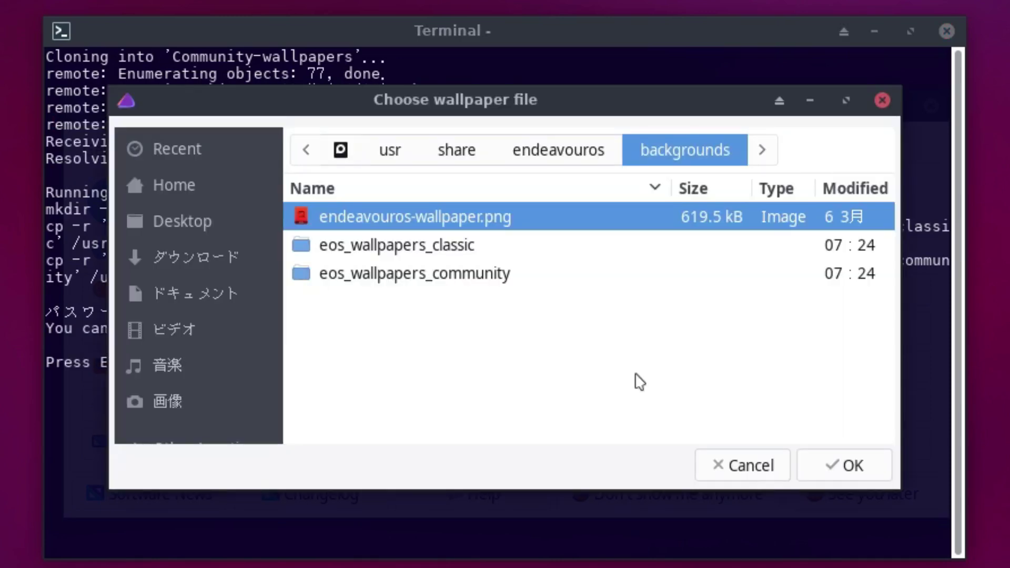
{"action": "left_click", "coordinate": [863, 468]}
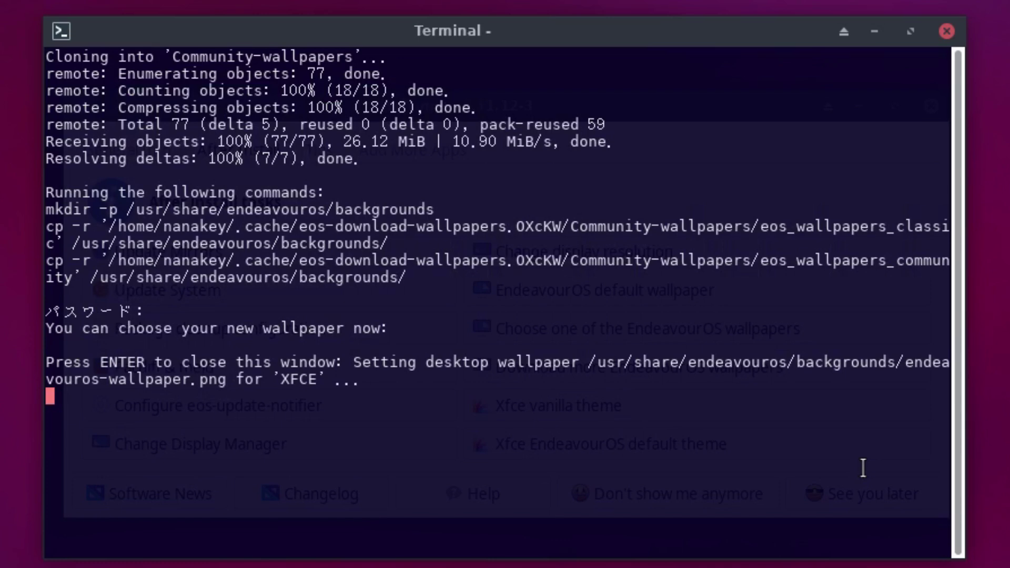
{"action": "key", "text": "Return"}
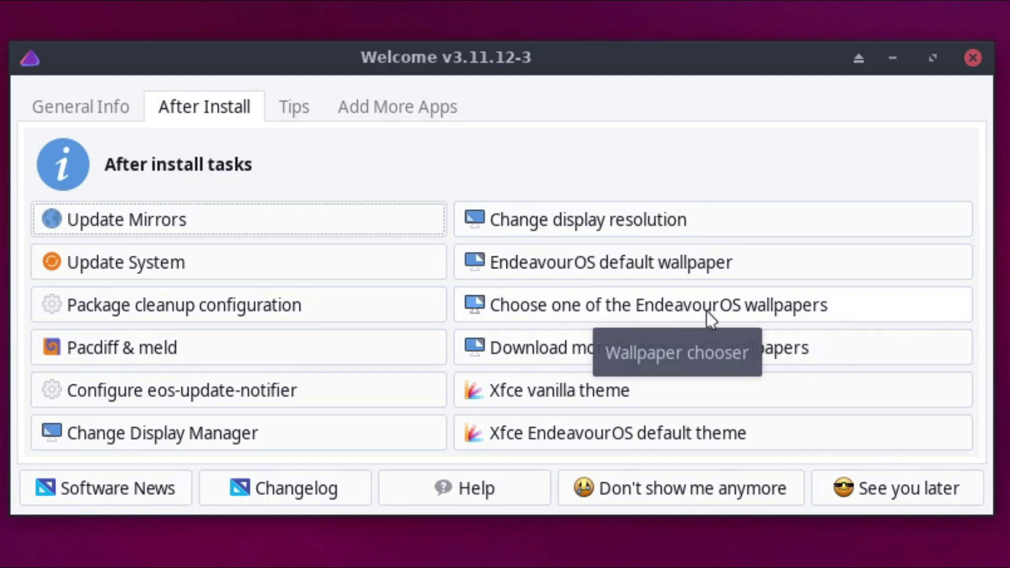
Step: Apply an image from the eos_wallpapers_classic folder as the desktop wallpaper
{"action": "left_click", "coordinate": [868, 309]}
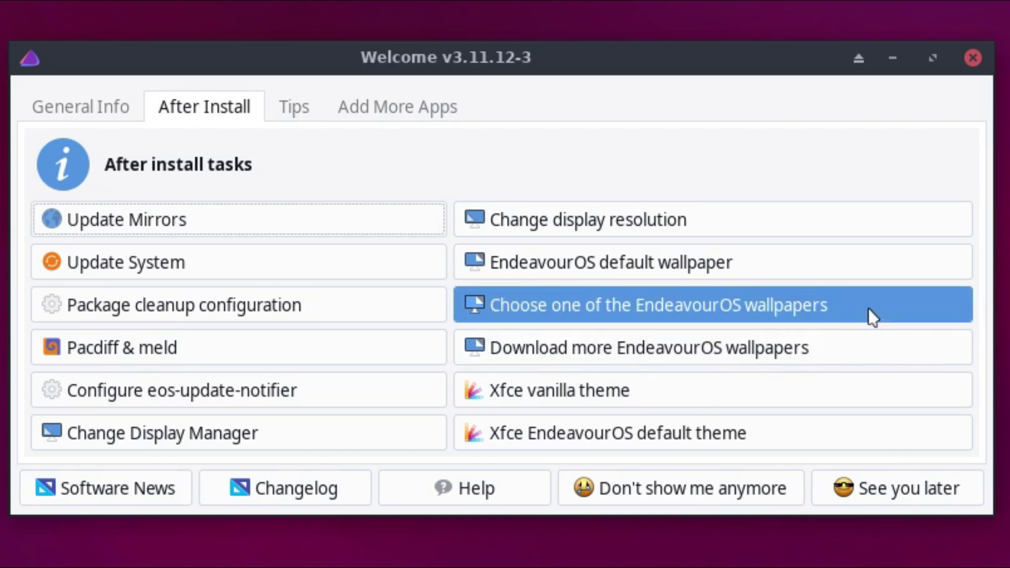
{"action": "left_click", "coordinate": [512, 211]}
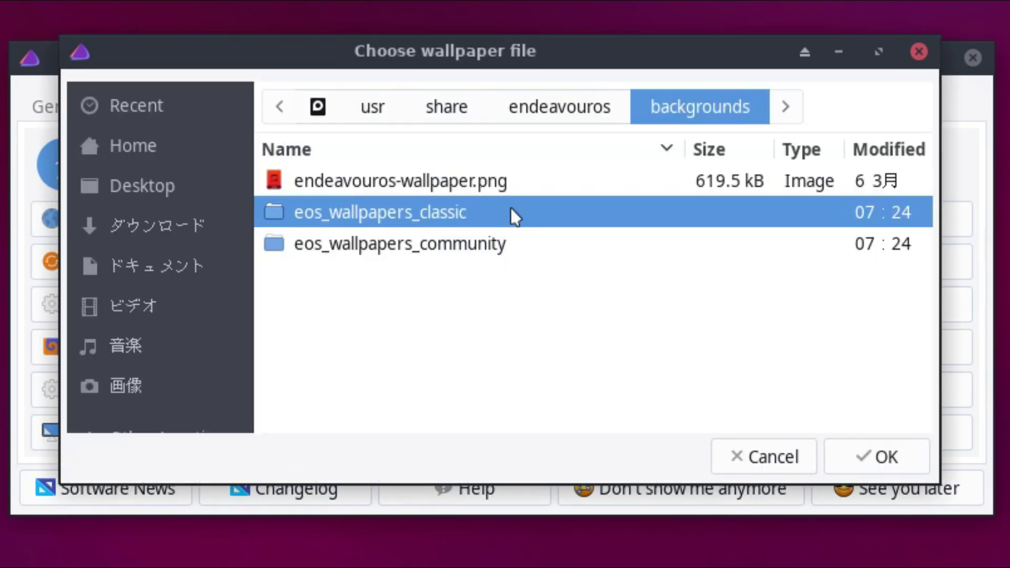
{"action": "left_click", "coordinate": [526, 242]}
{"action": "left_click", "coordinate": [537, 225]}
{"action": "double_click", "coordinate": [548, 227]}
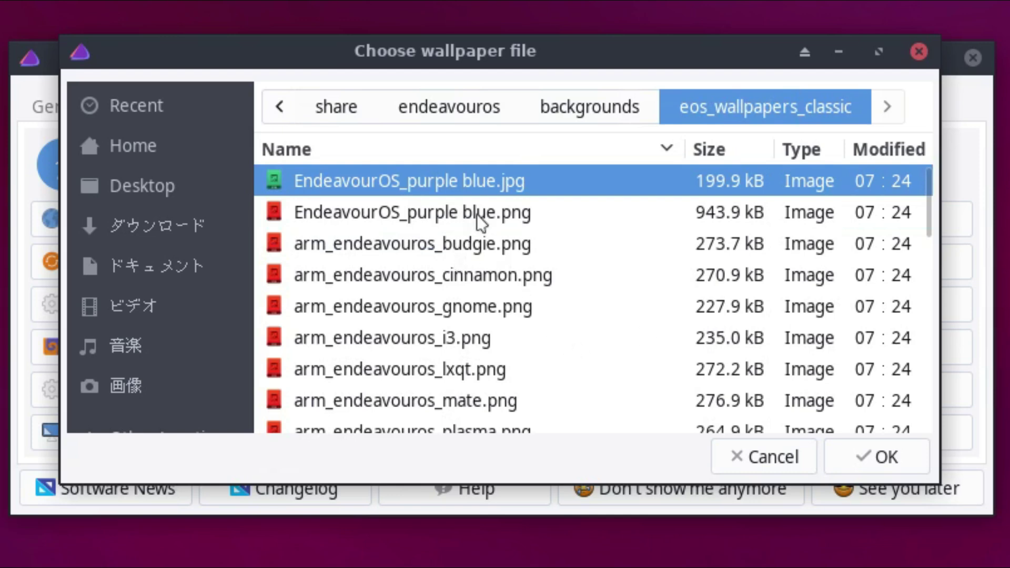
{"action": "double_click", "coordinate": [466, 181]}
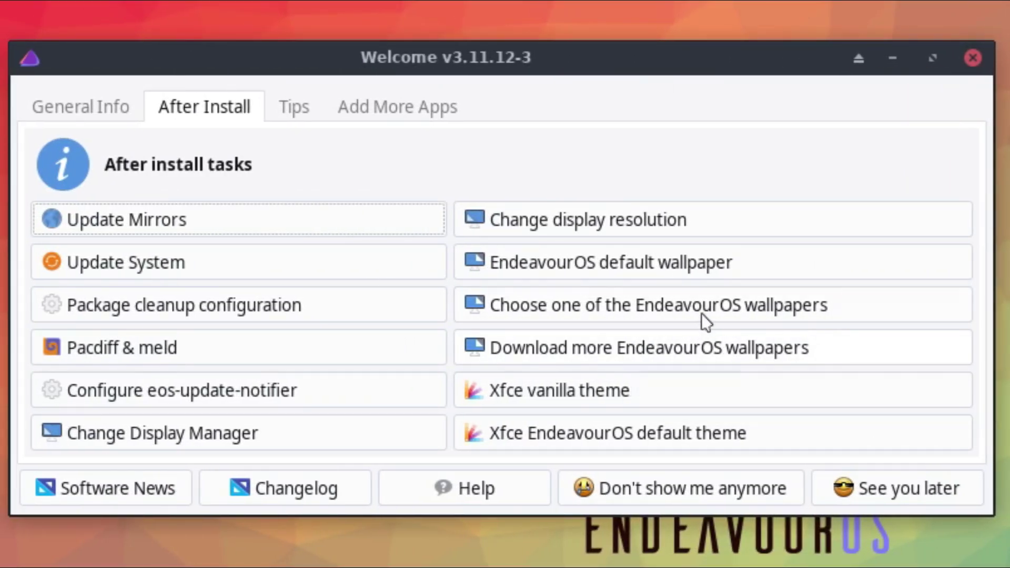
Step: Apply arm_endeavouros_xfce4.png from the classic folder as the wallpaper
{"action": "left_click", "coordinate": [699, 311]}
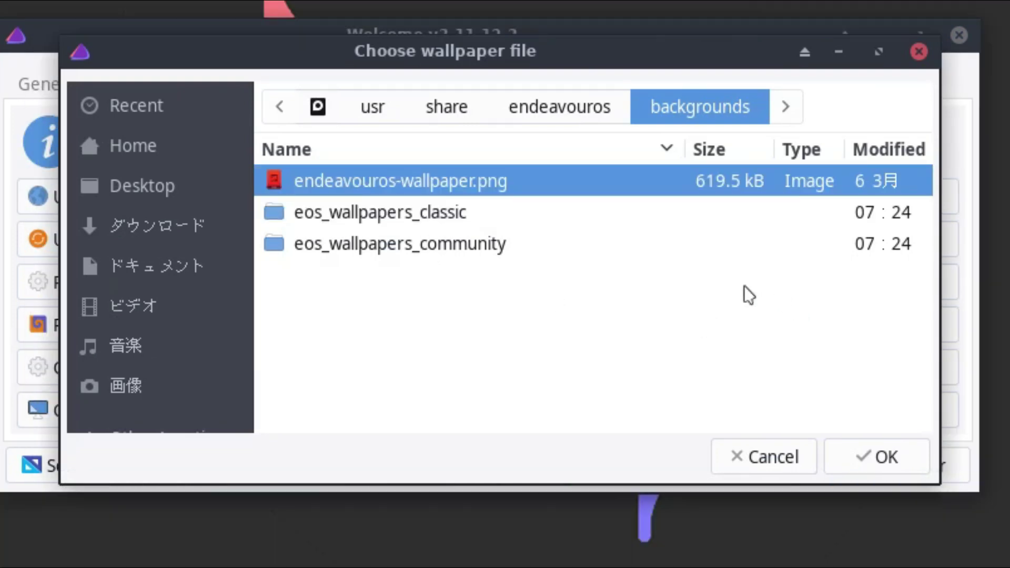
{"action": "double_click", "coordinate": [350, 226]}
{"action": "left_click", "coordinate": [426, 303]}
{"action": "left_click", "coordinate": [447, 341]}
{"action": "left_click", "coordinate": [482, 379]}
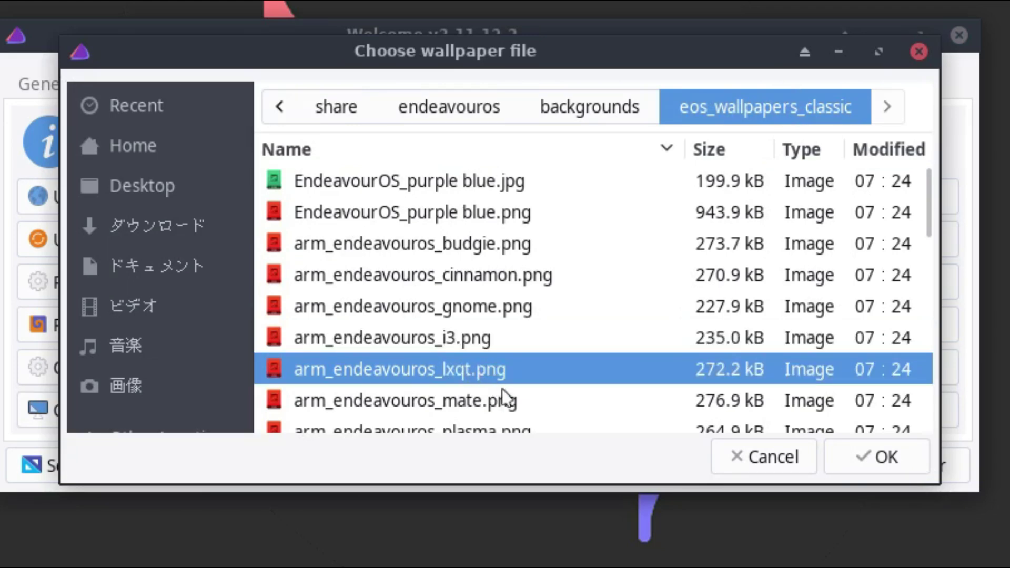
{"action": "scroll", "coordinate": [515, 411], "scroll_direction": "down", "scroll_amount": 3}
{"action": "left_click", "coordinate": [495, 375]}
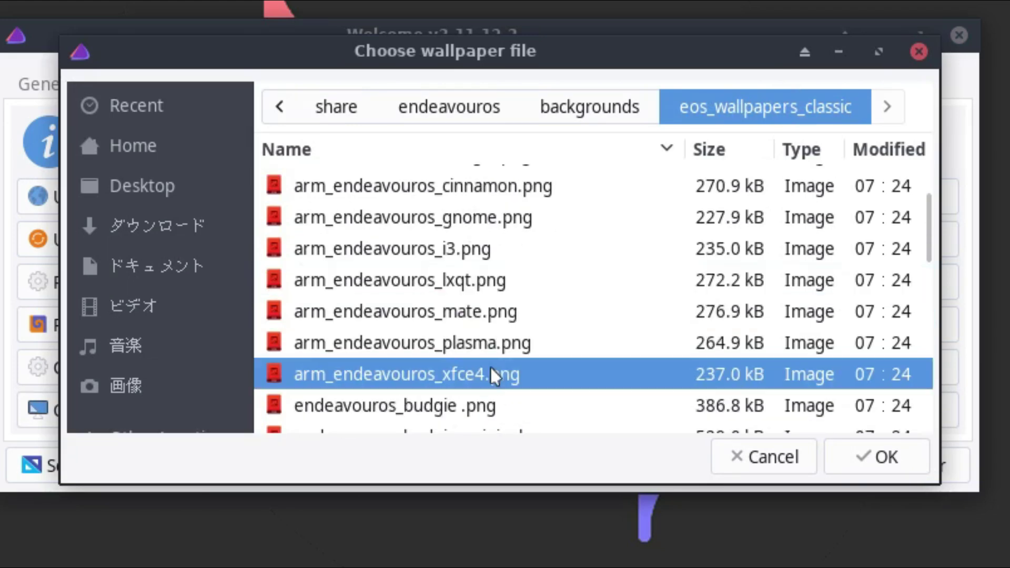
{"action": "double_click", "coordinate": [496, 352]}
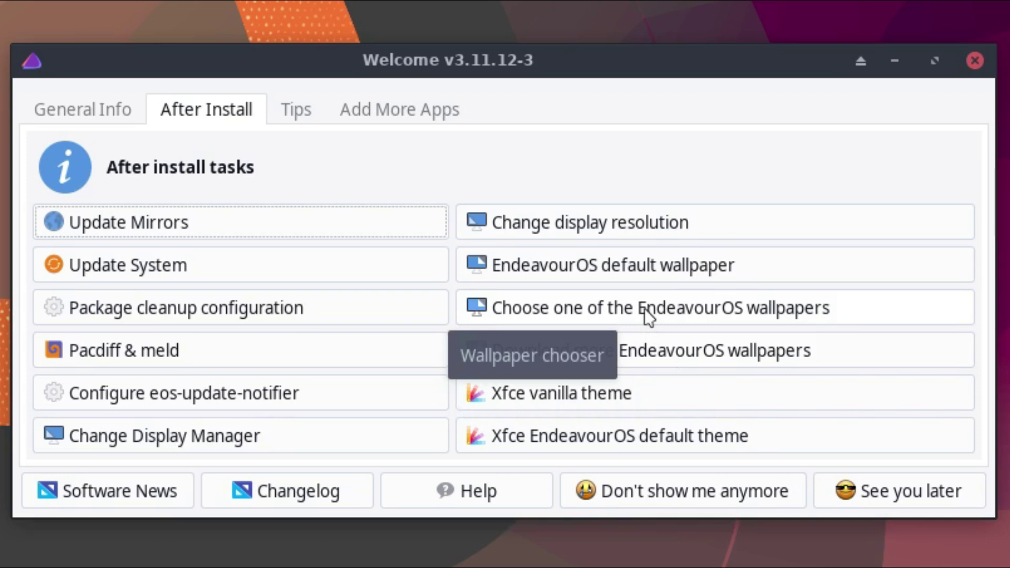
Step: In Desktop Settings, set the wallpaper folder to eos_wallpapers_classic
{"action": "right_click", "coordinate": [727, 252]}
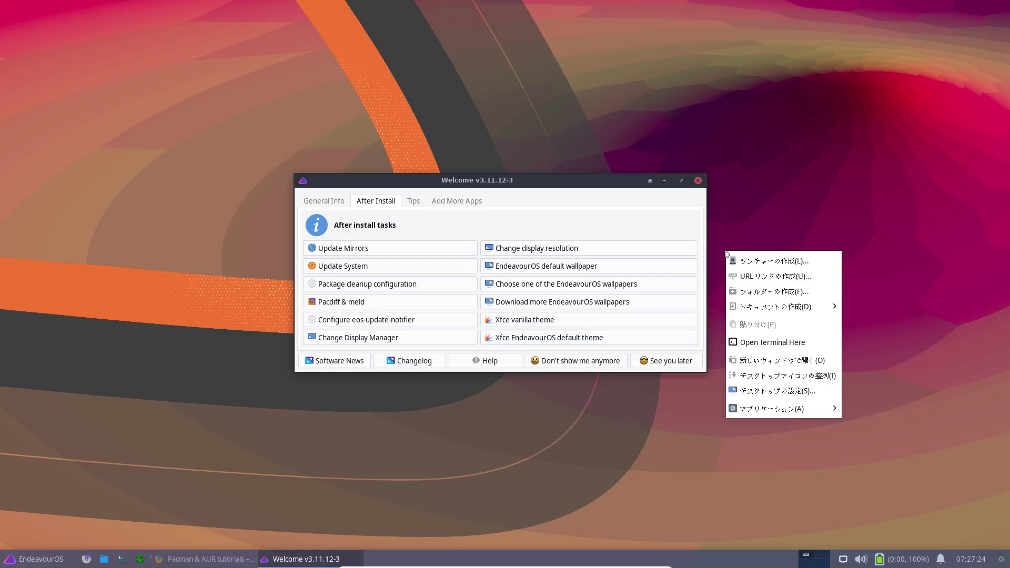
{"action": "left_click", "coordinate": [786, 392]}
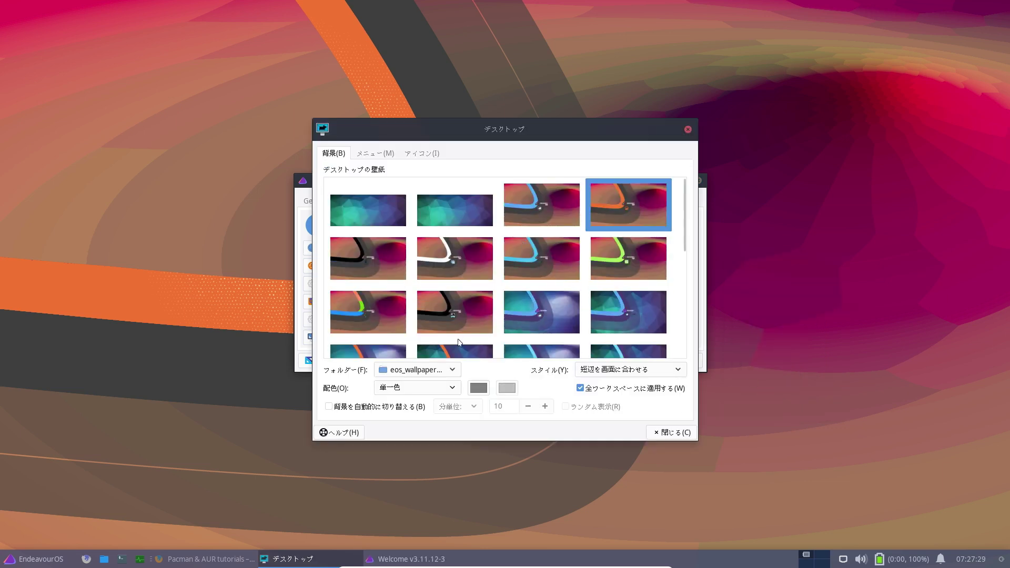
{"action": "left_click", "coordinate": [454, 371]}
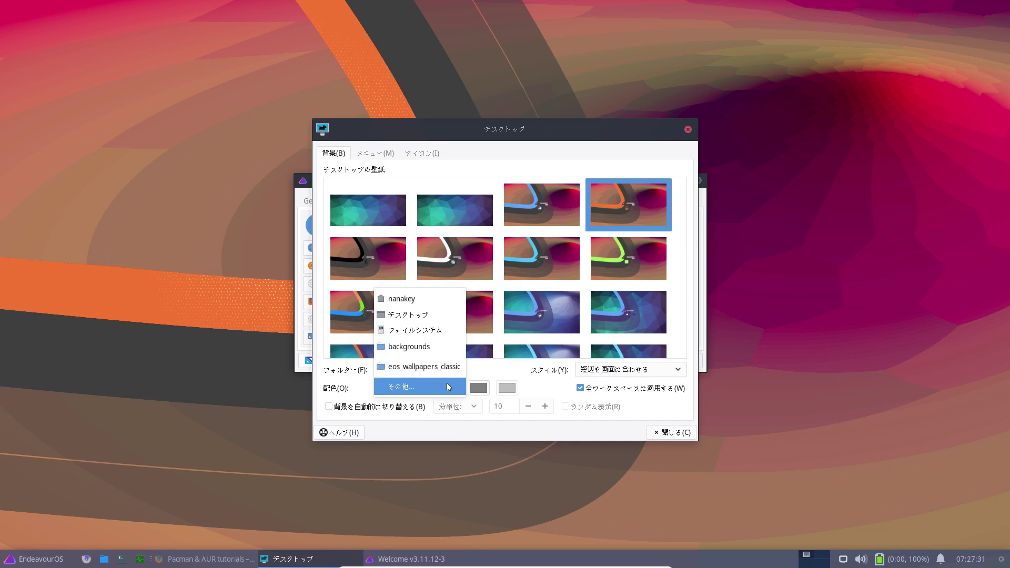
{"action": "left_click", "coordinate": [447, 388]}
{"action": "left_click", "coordinate": [493, 90]}
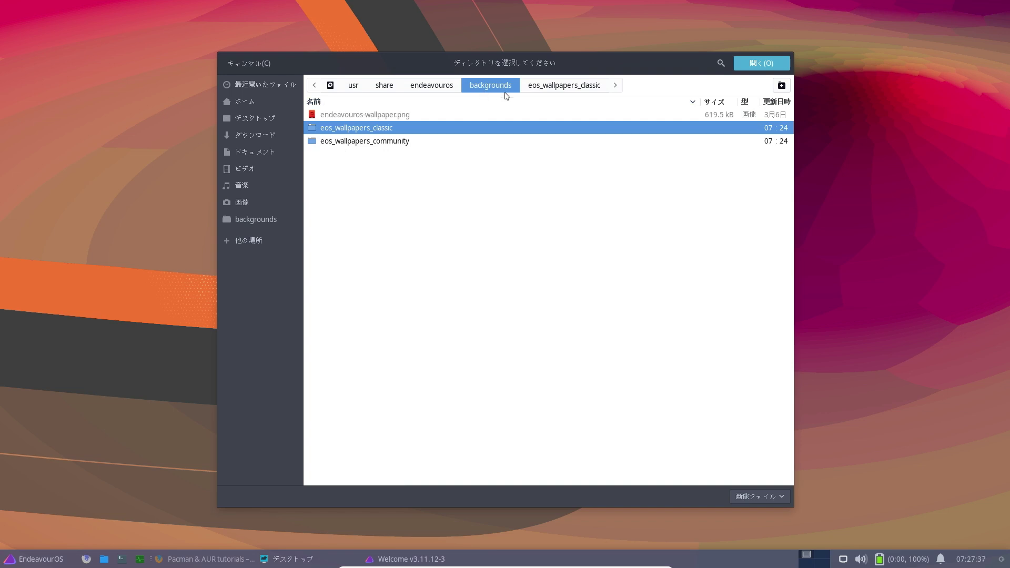
{"action": "left_click", "coordinate": [412, 140]}
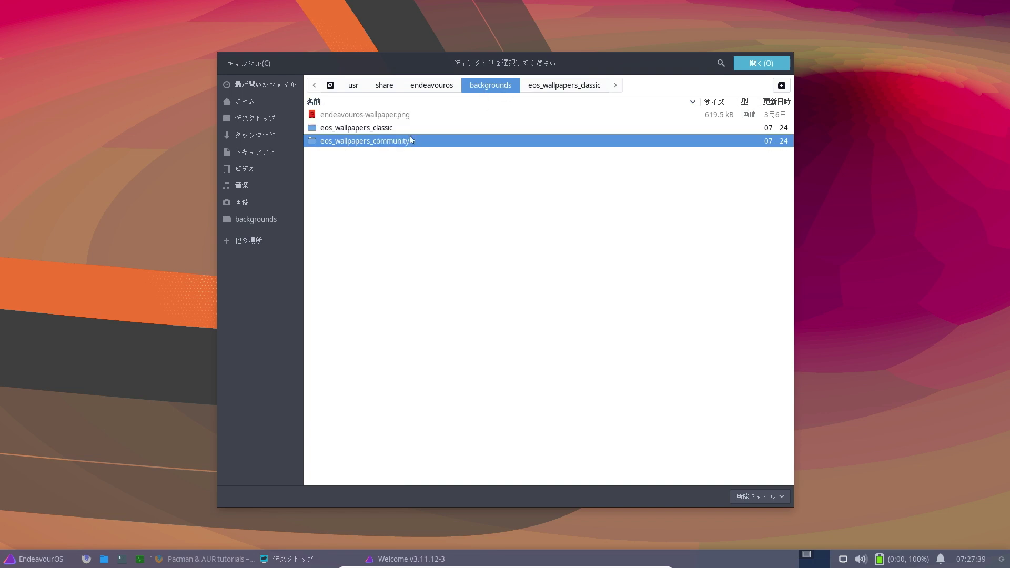
{"action": "left_click", "coordinate": [402, 128]}
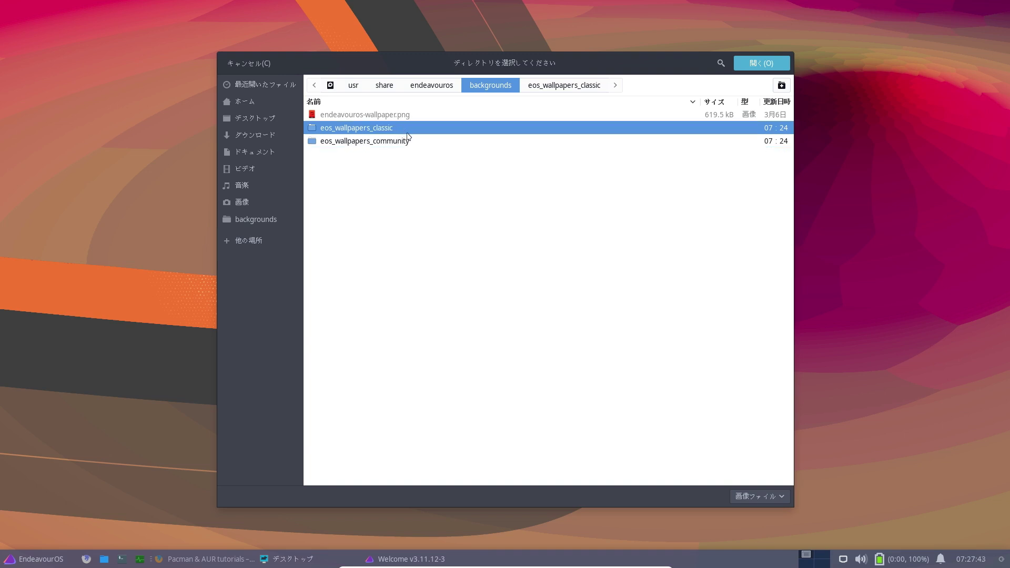
{"action": "left_click", "coordinate": [421, 147]}
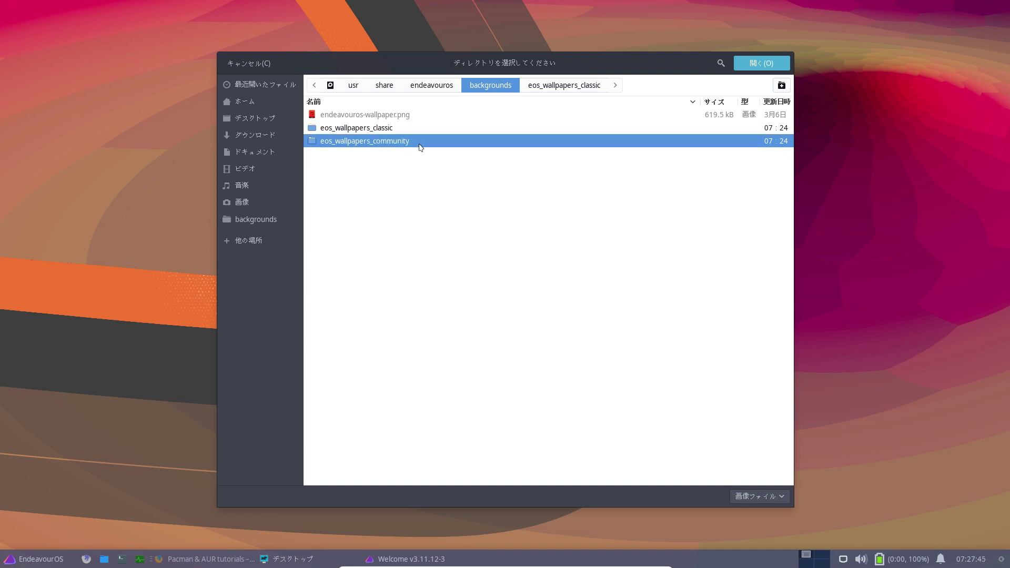
{"action": "left_click", "coordinate": [416, 129]}
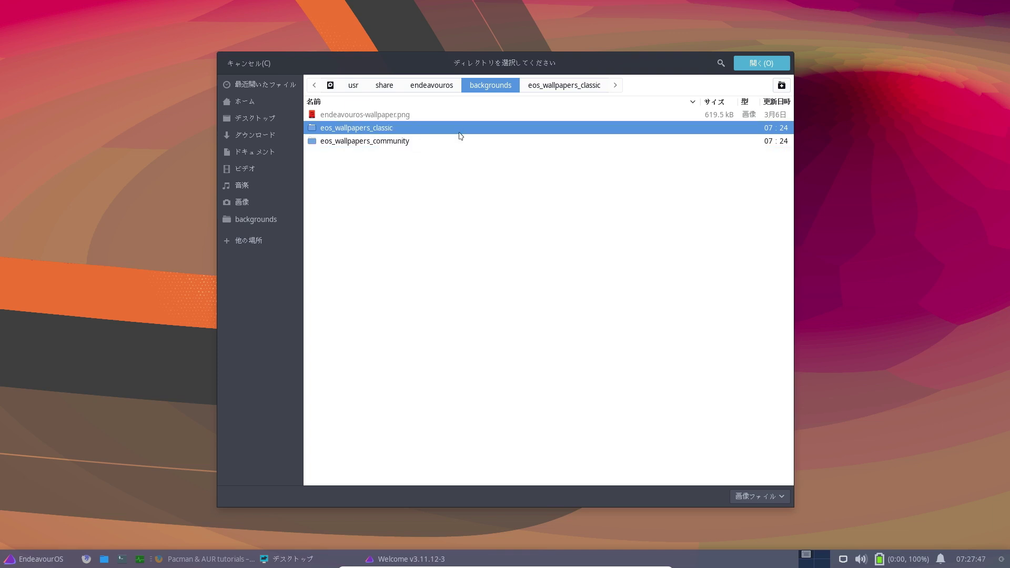
{"action": "left_click", "coordinate": [771, 67]}
{"action": "scroll", "coordinate": [569, 226], "scroll_direction": "down", "scroll_amount": 3}
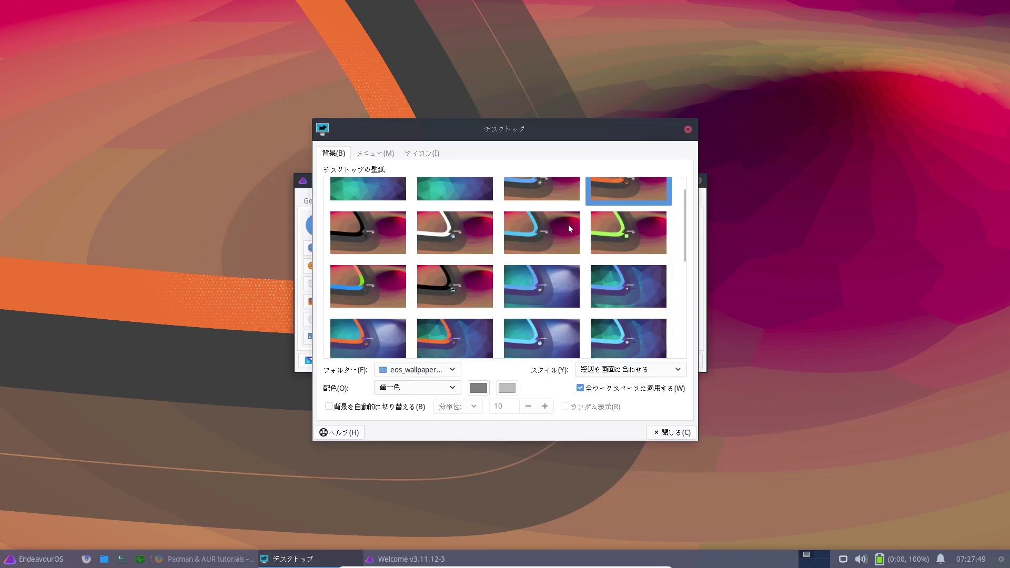
{"action": "scroll", "coordinate": [574, 230], "scroll_direction": "down", "scroll_amount": 5}
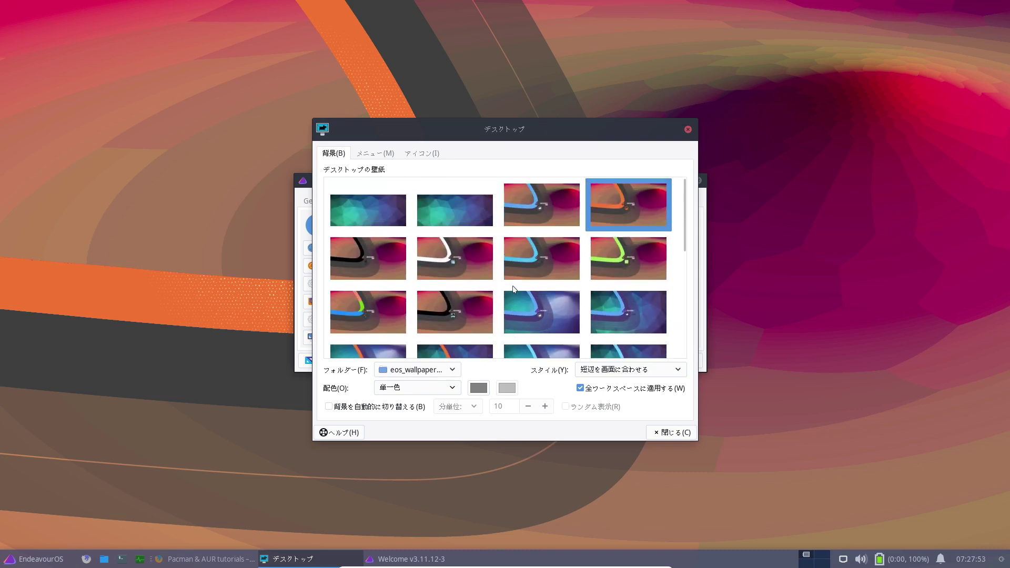
Step: Switch the wallpaper folder to eos_wallpapers_community
{"action": "left_click", "coordinate": [457, 367]}
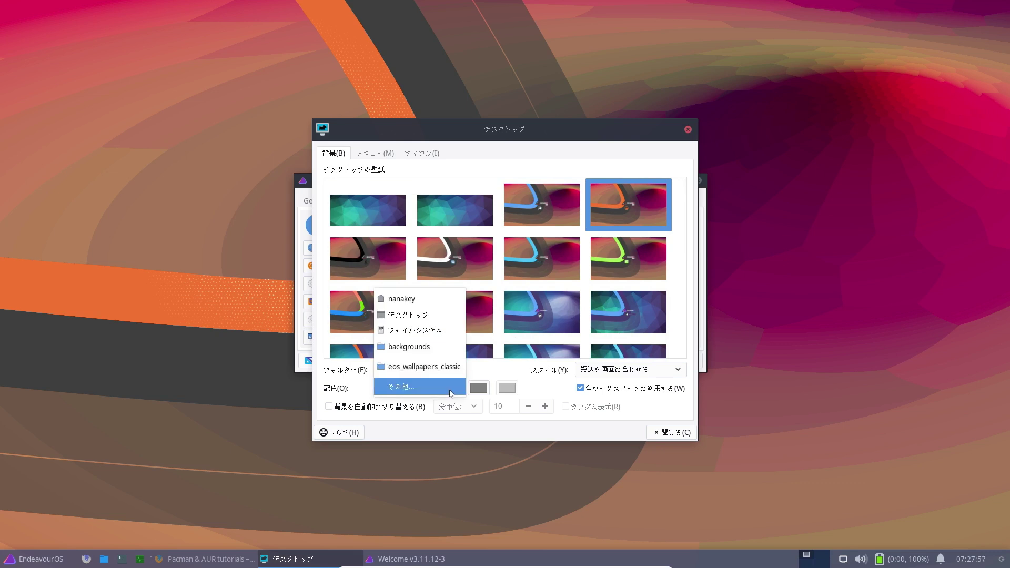
{"action": "left_click", "coordinate": [451, 392]}
{"action": "left_click", "coordinate": [405, 143]}
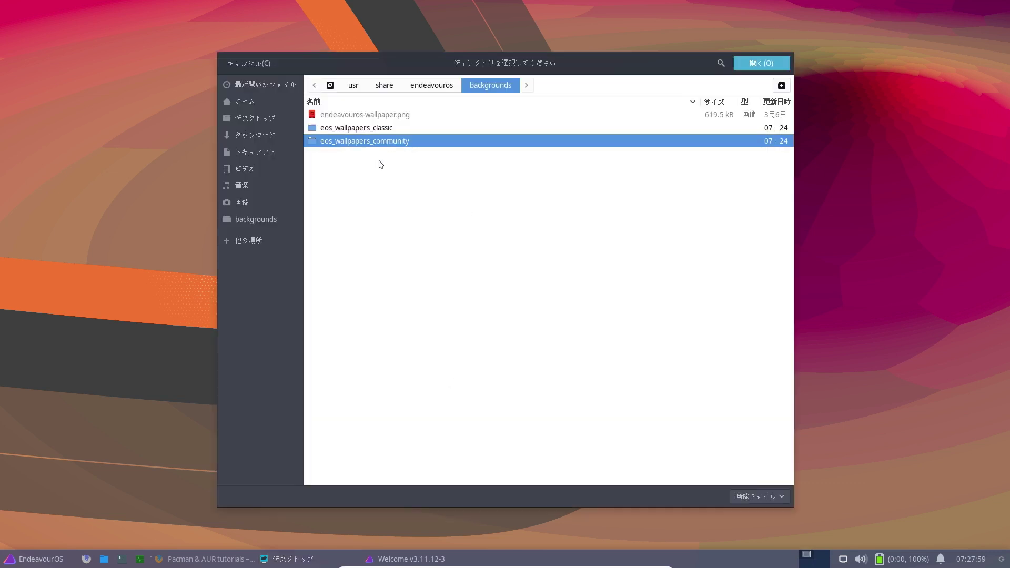
{"action": "double_click", "coordinate": [426, 145]}
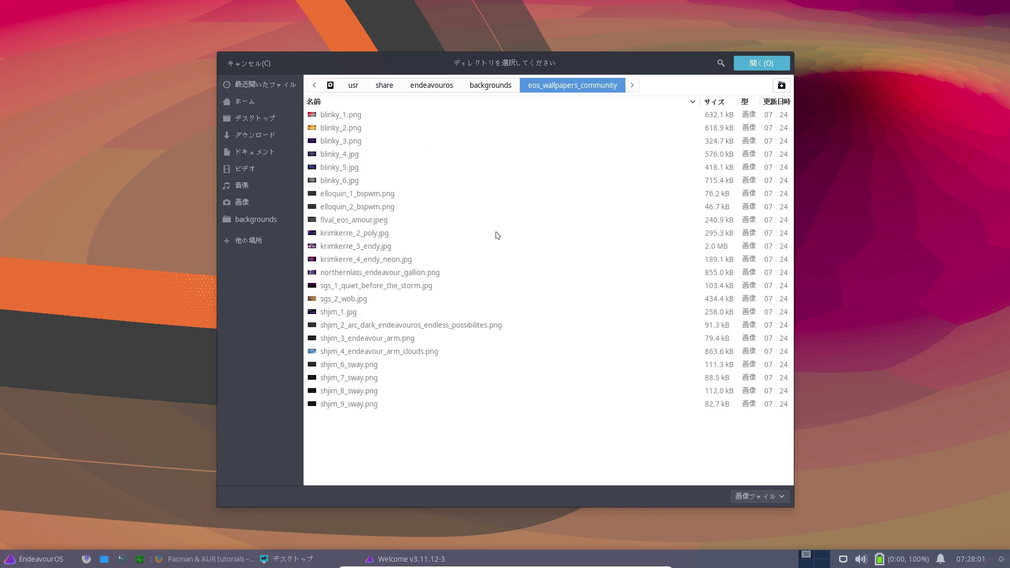
{"action": "left_click", "coordinate": [762, 63]}
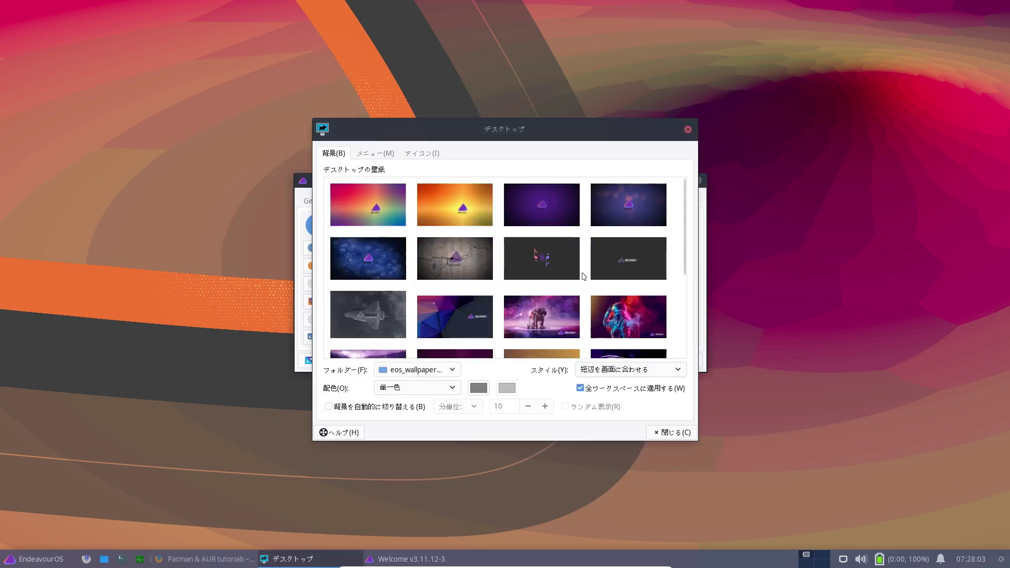
{"action": "scroll", "coordinate": [567, 259], "scroll_direction": "down", "scroll_amount": 5}
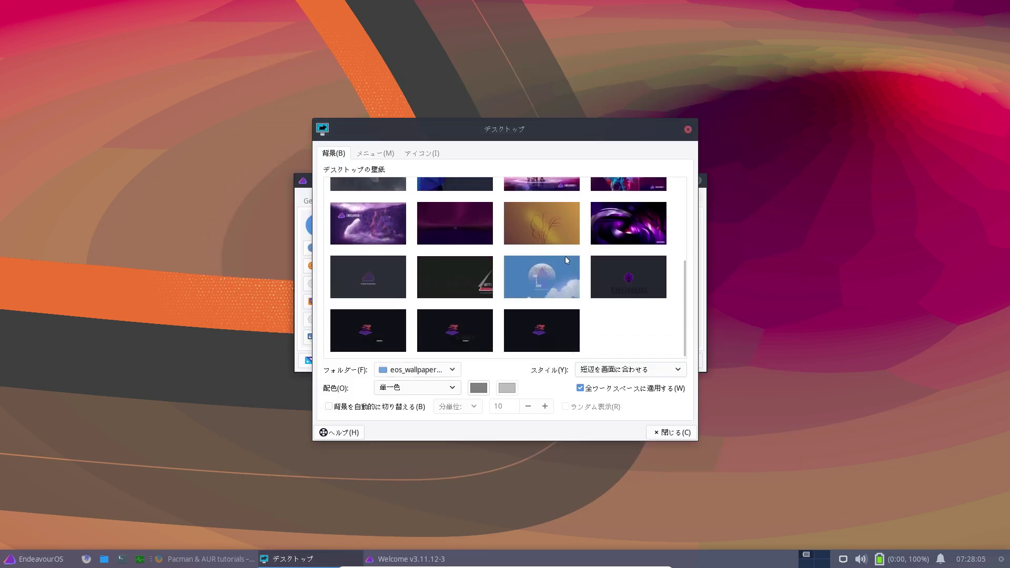
{"action": "scroll", "coordinate": [568, 260], "scroll_direction": "up", "scroll_amount": 3}
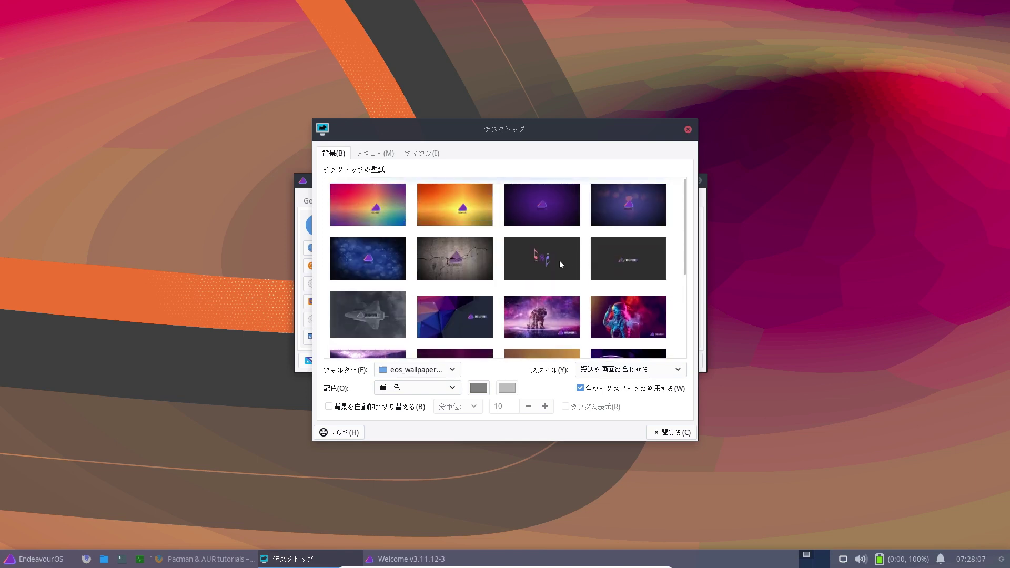
{"action": "scroll", "coordinate": [555, 260], "scroll_direction": "down", "scroll_amount": 3}
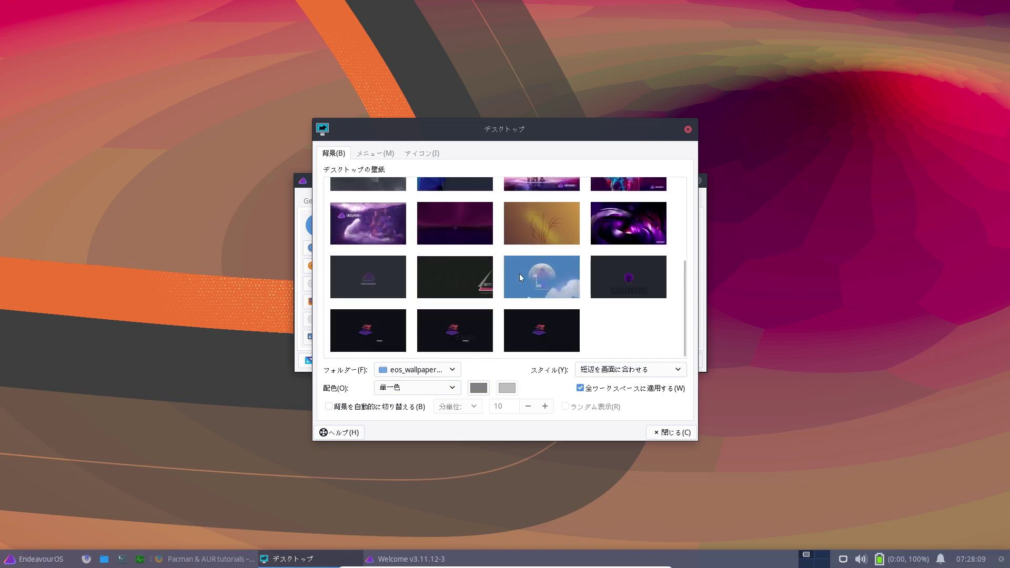
{"action": "scroll", "coordinate": [529, 276], "scroll_direction": "up", "scroll_amount": 4}
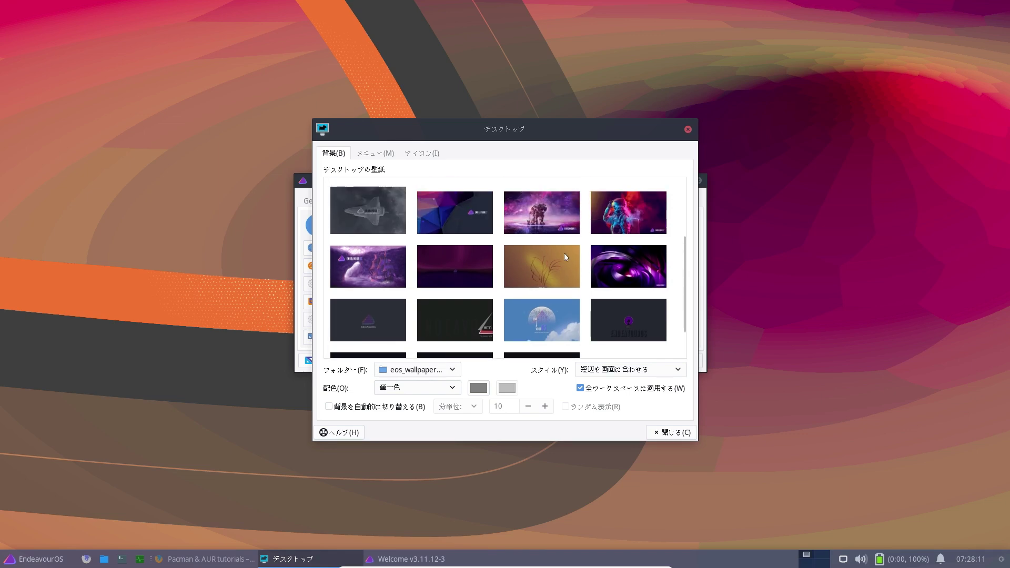
Step: Try several community images and settle on the blue clouds wallpaper
{"action": "left_click", "coordinate": [554, 292]}
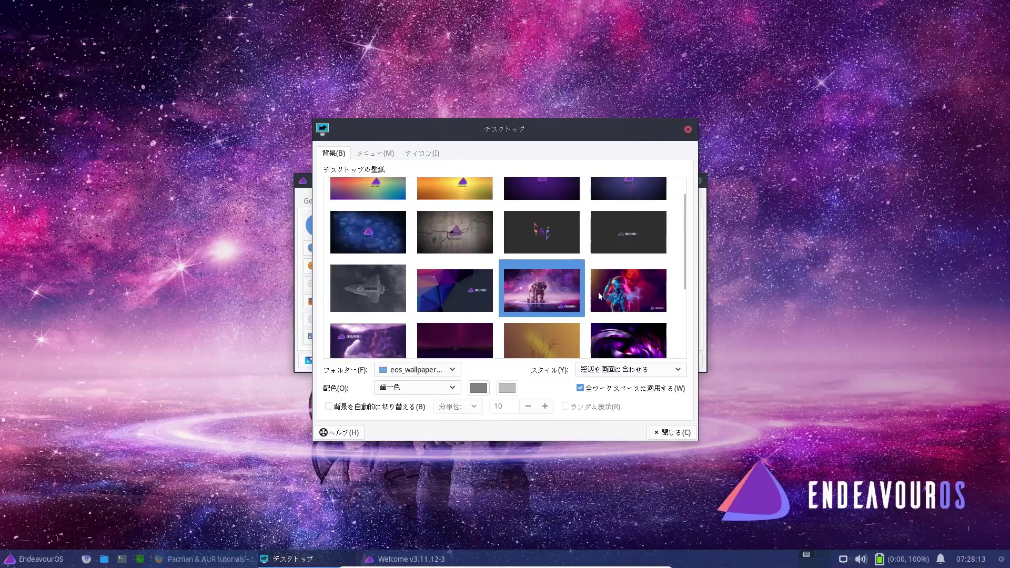
{"action": "left_click", "coordinate": [612, 296]}
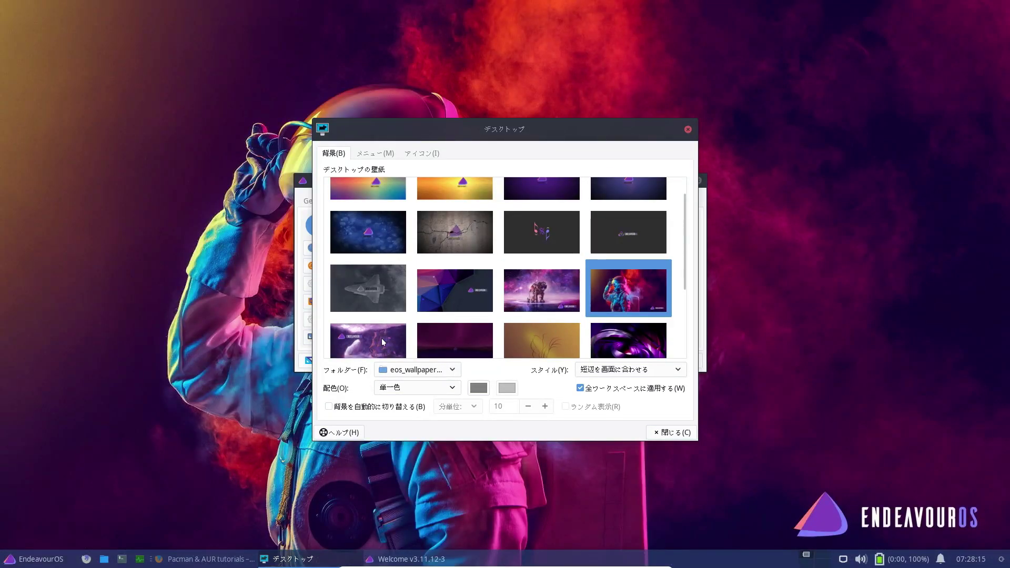
{"action": "left_click", "coordinate": [383, 343]}
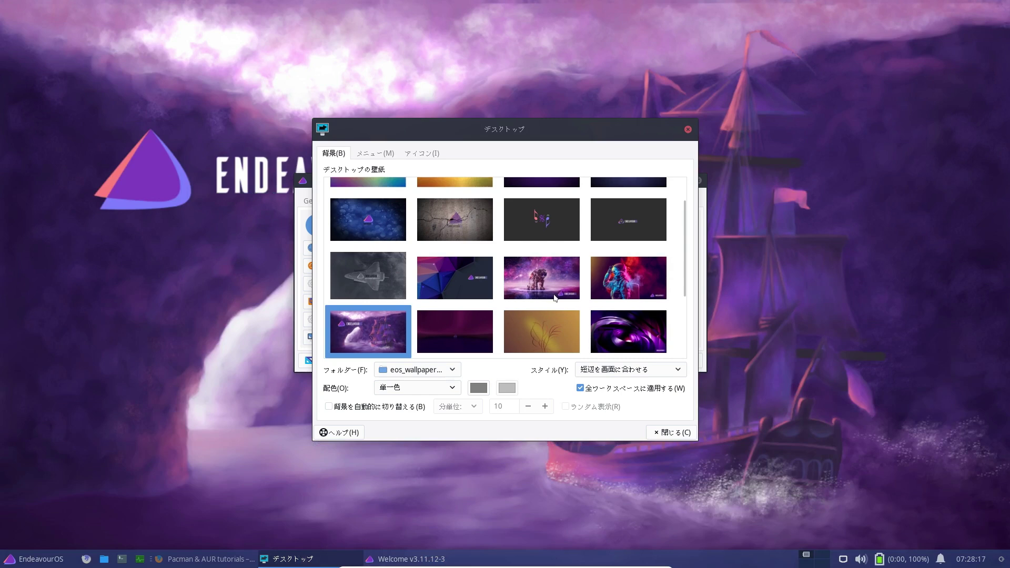
{"action": "left_click", "coordinate": [481, 282]}
{"action": "left_click", "coordinate": [545, 287]}
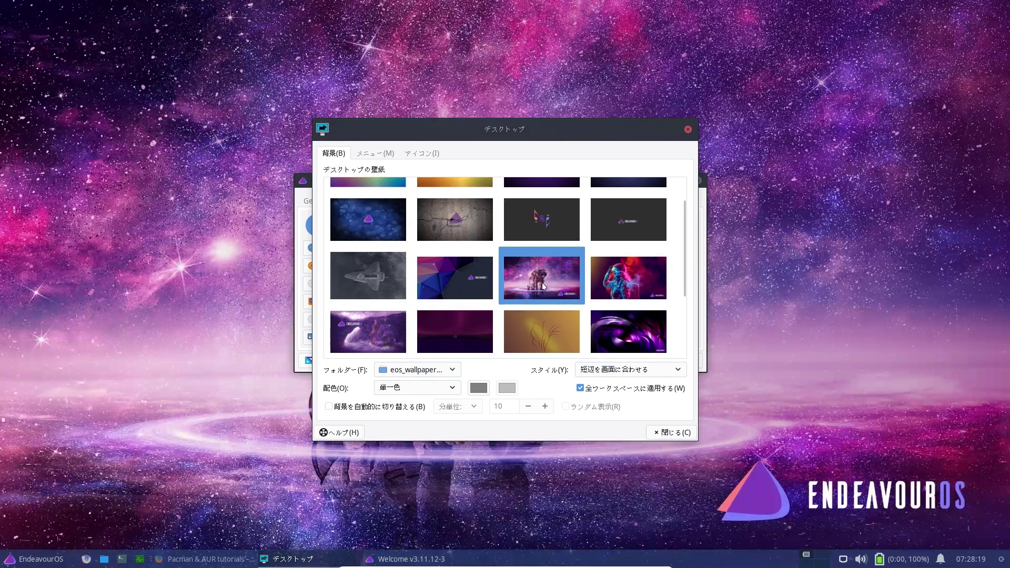
{"action": "scroll", "coordinate": [588, 297], "scroll_direction": "down", "scroll_amount": 3}
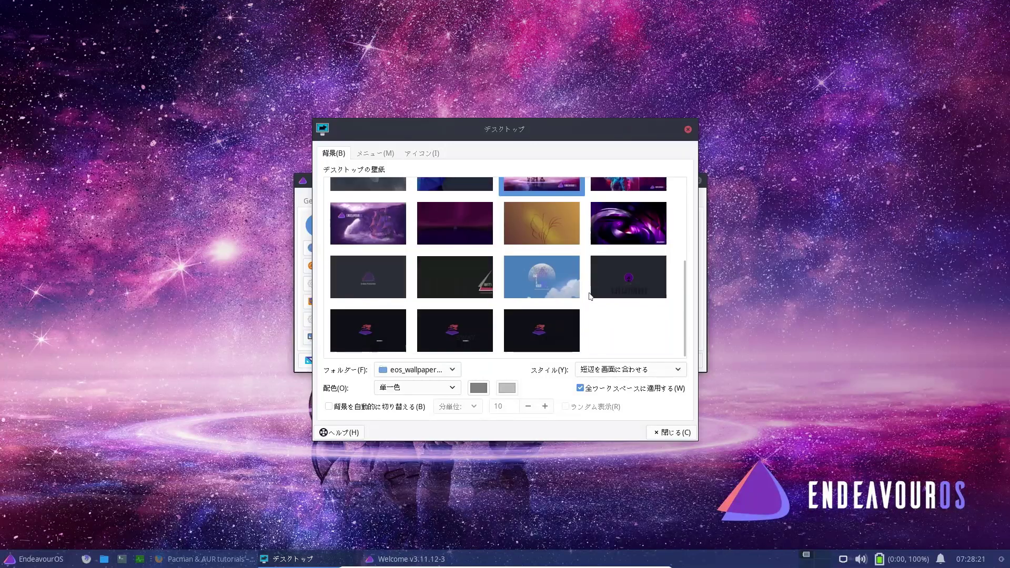
{"action": "left_click", "coordinate": [548, 288]}
{"action": "left_click", "coordinate": [595, 285]}
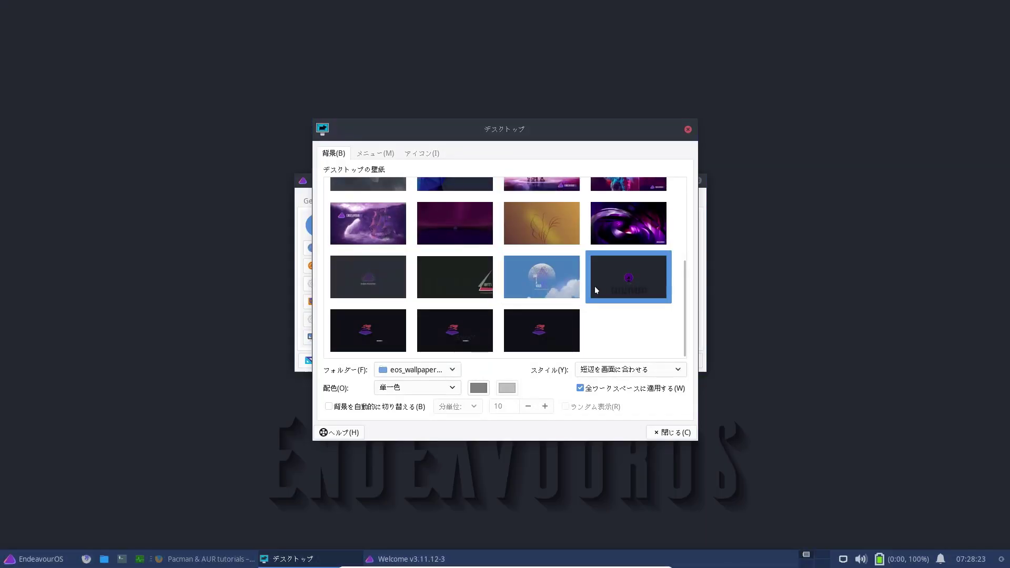
{"action": "left_click", "coordinate": [547, 331]}
{"action": "left_click", "coordinate": [471, 333]}
{"action": "left_click", "coordinate": [396, 330]}
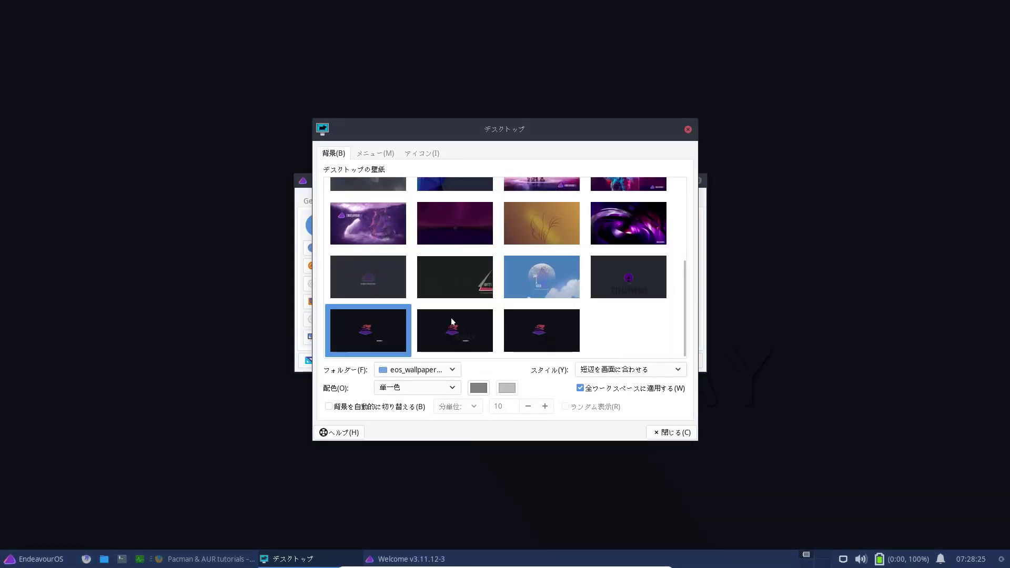
{"action": "left_click", "coordinate": [555, 284]}
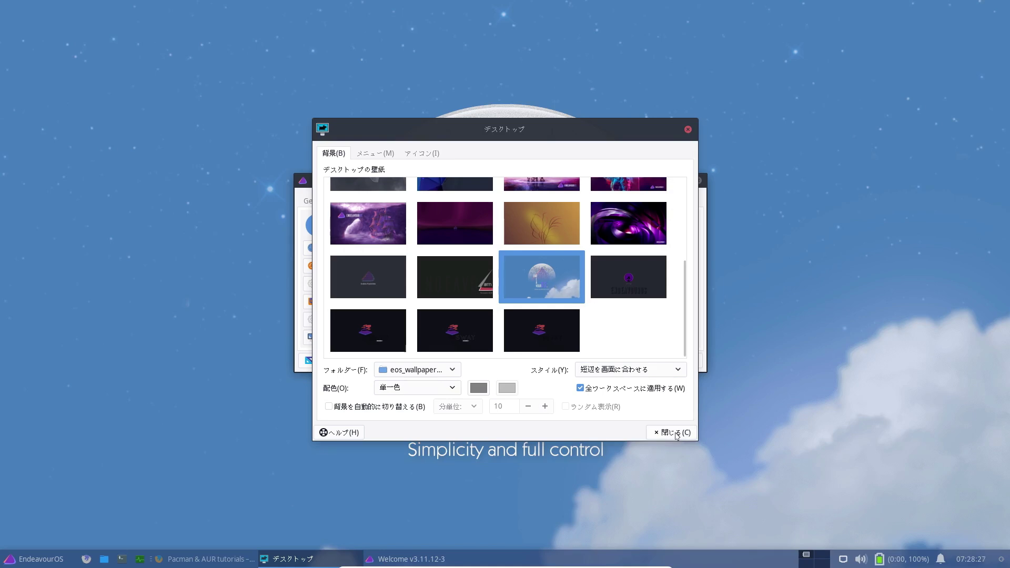
{"action": "left_click", "coordinate": [675, 433]}
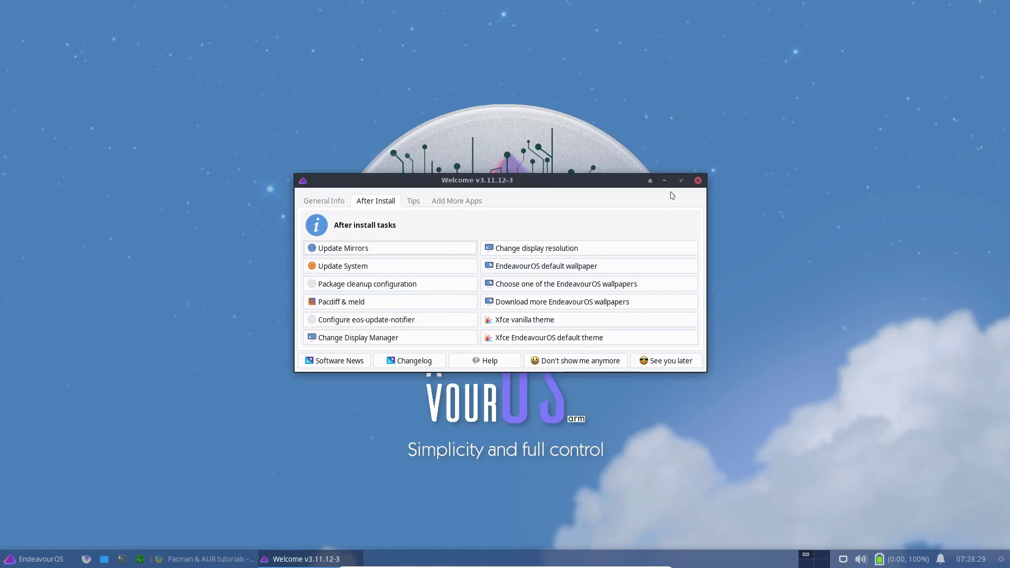
Step: Restore Welcome and check the Whisker menu's Office and Internet categories for LibreOffice and Chromium
{"action": "left_click", "coordinate": [666, 361]}
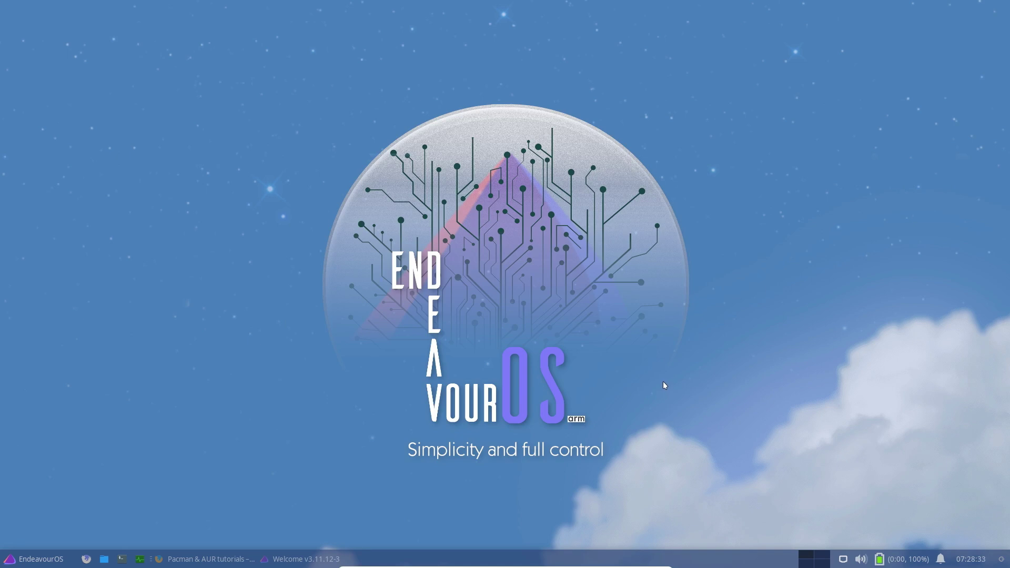
{"action": "left_click", "coordinate": [306, 560]}
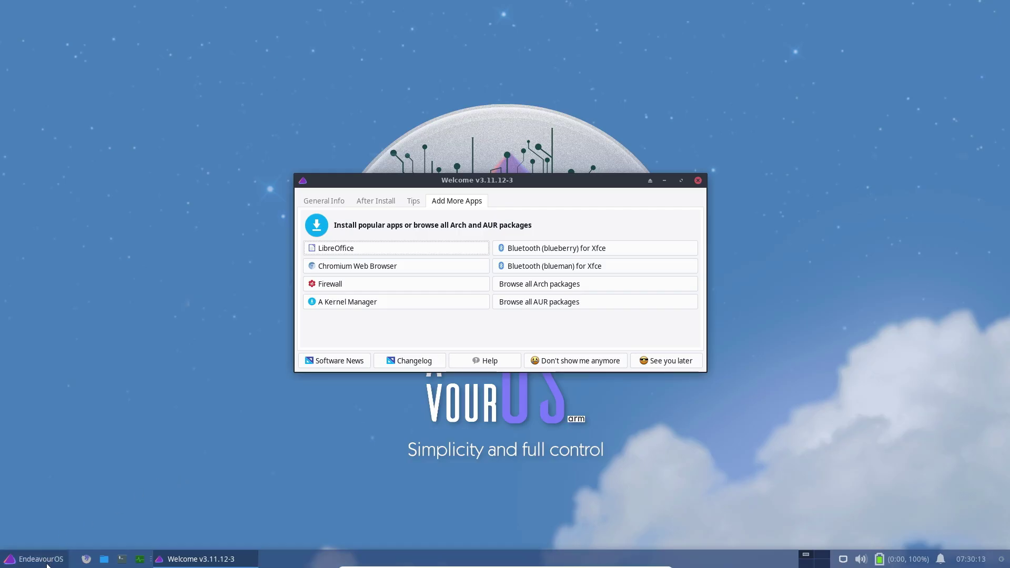
{"action": "left_click", "coordinate": [53, 556]}
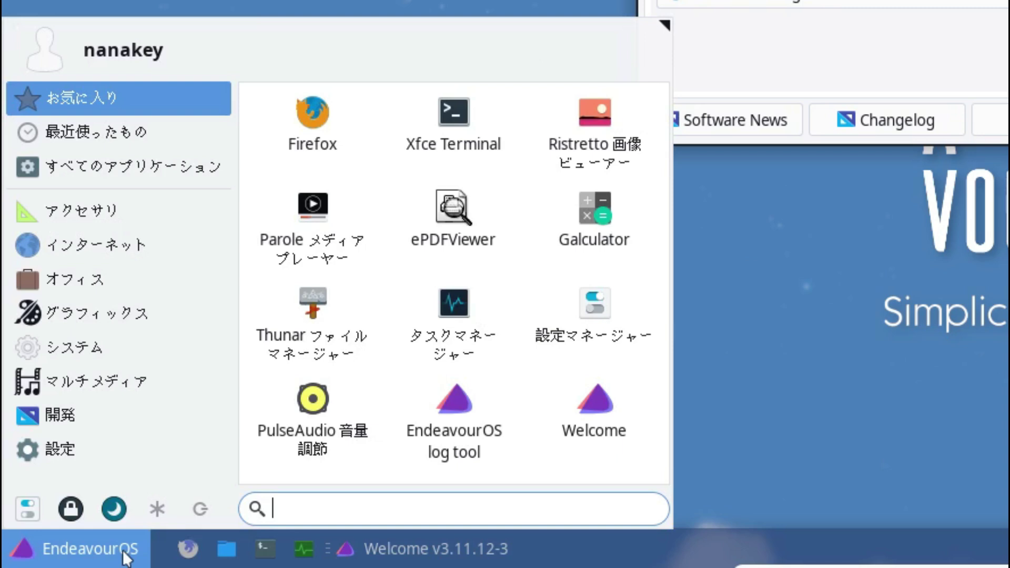
{"action": "left_click", "coordinate": [136, 291]}
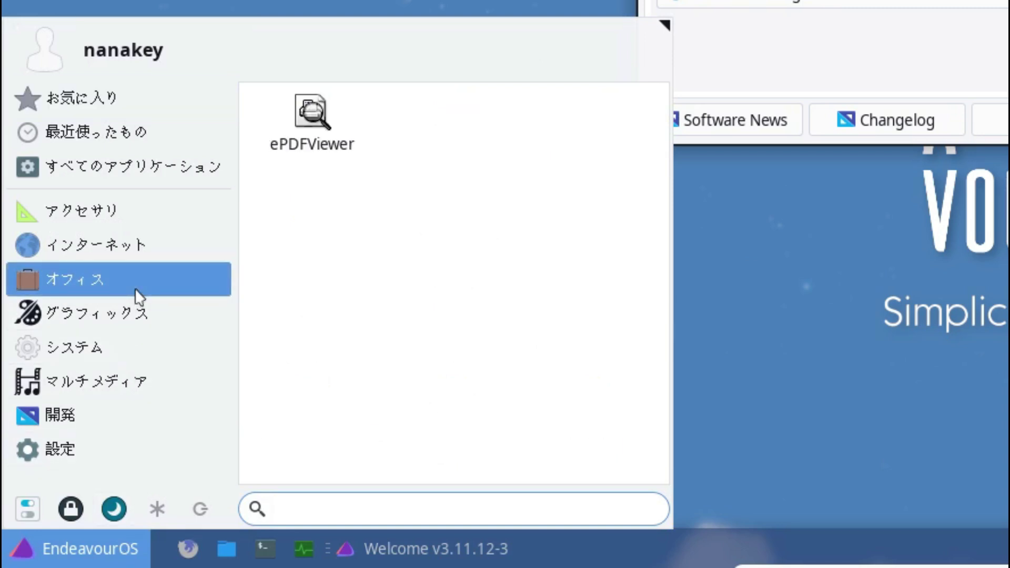
{"action": "left_click", "coordinate": [148, 257]}
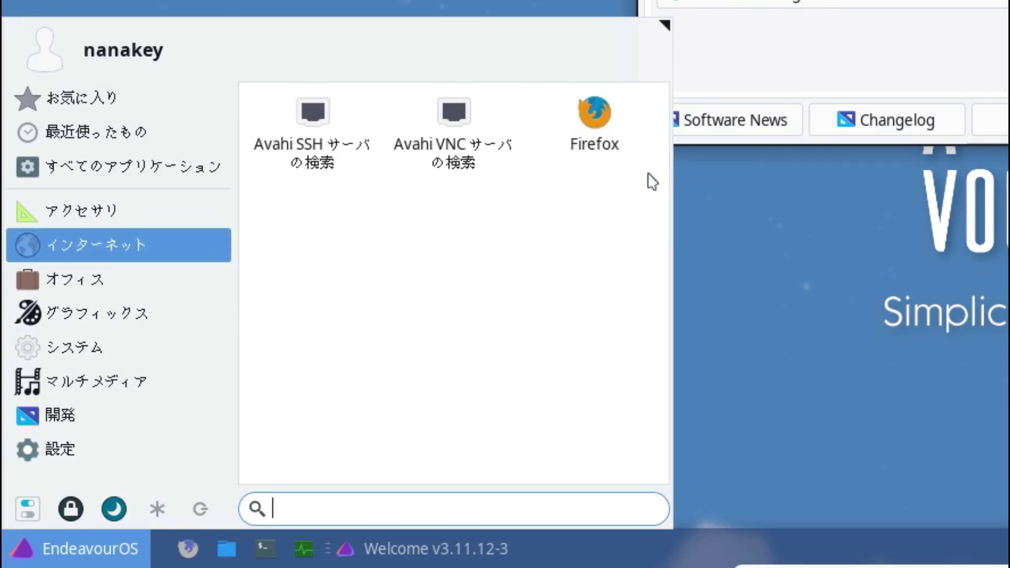
{"action": "key", "text": "Escape"}
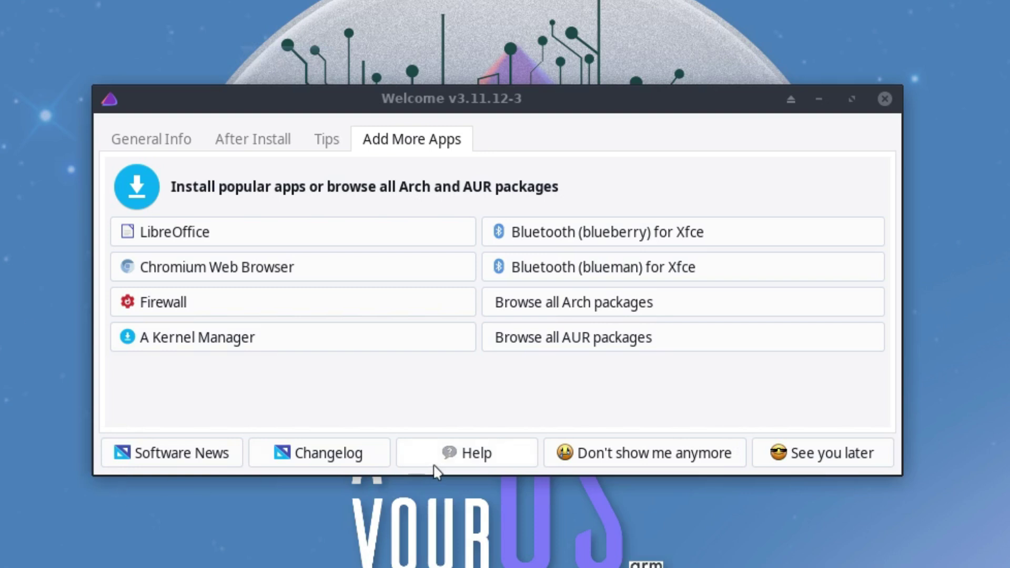
Step: Install Chromium Web Browser, authenticating with the account password
{"action": "left_click", "coordinate": [329, 276]}
{"action": "type", "text": "•••••••"}
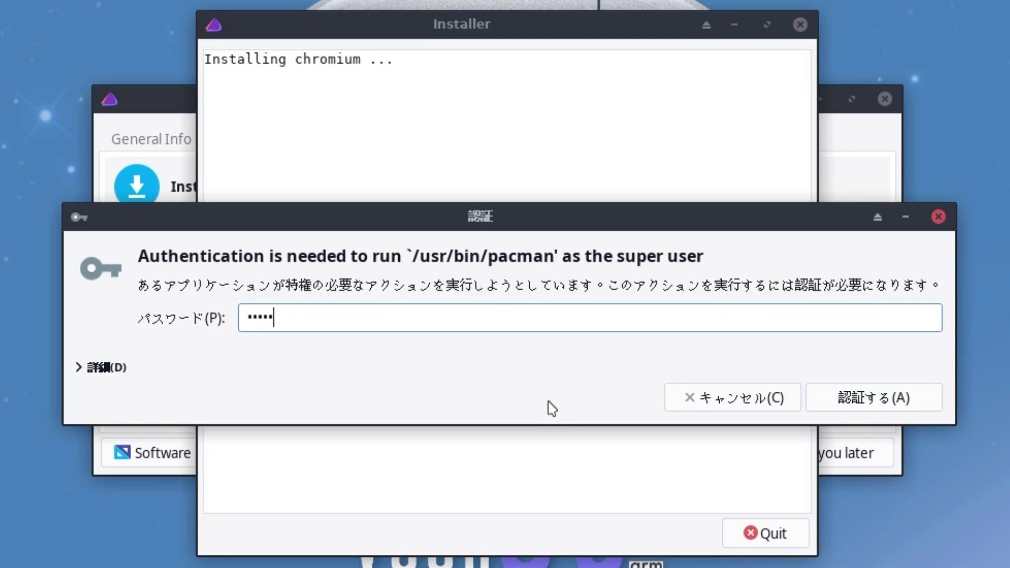
{"action": "key", "text": "Return"}
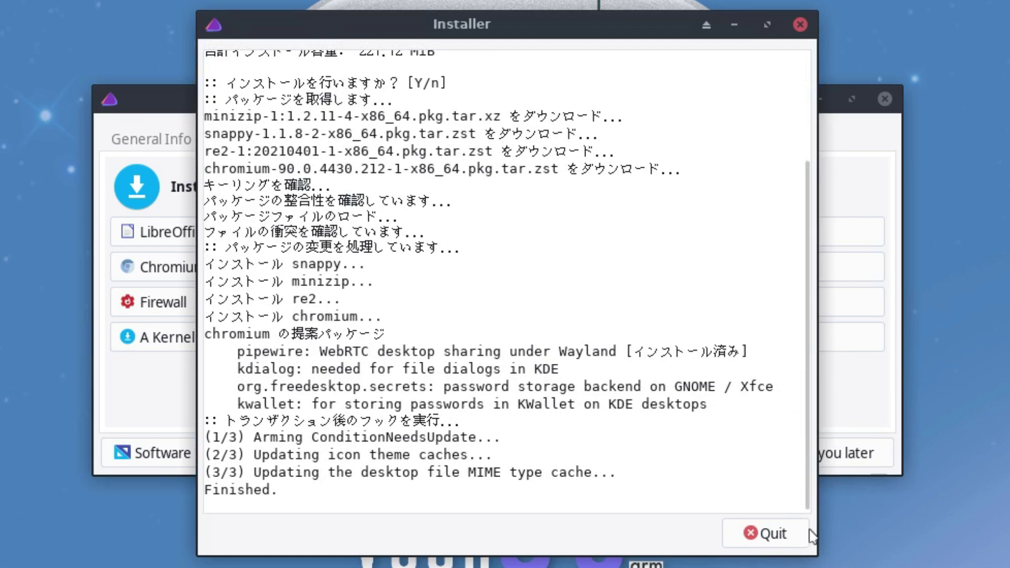
{"action": "left_click", "coordinate": [776, 535]}
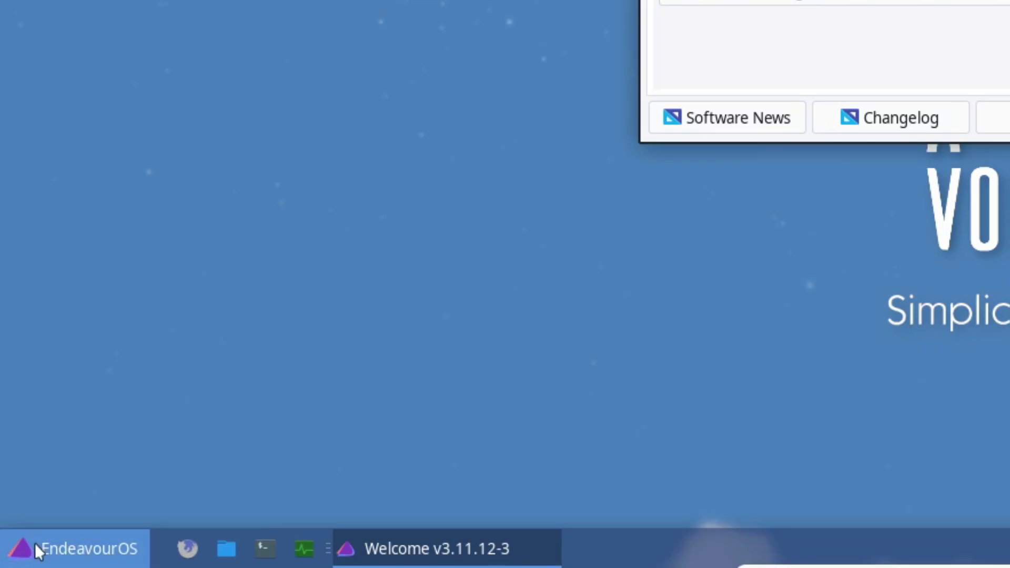
Step: Verify Chromium appears in the Whisker menu's Internet category
{"action": "left_click", "coordinate": [37, 548]}
{"action": "left_click", "coordinate": [85, 244]}
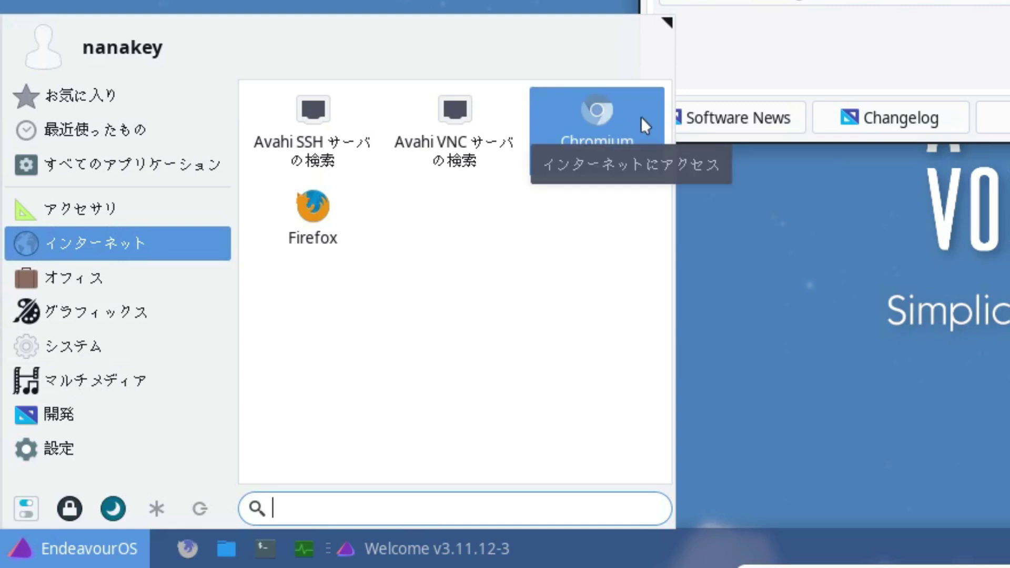
{"action": "left_click", "coordinate": [837, 51]}
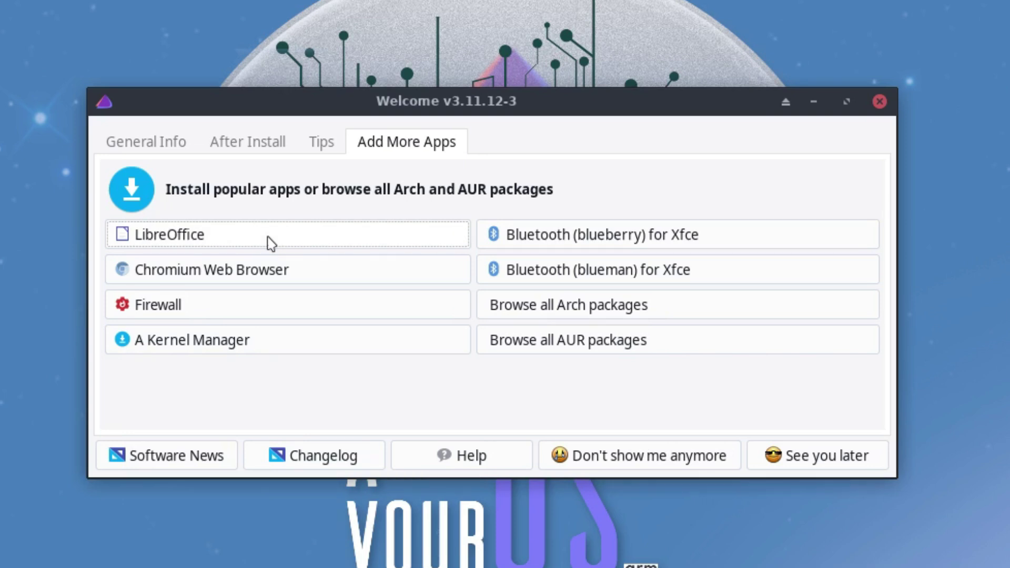
Step: Install LibreOffice, authenticating with the account password
{"action": "left_click", "coordinate": [270, 241]}
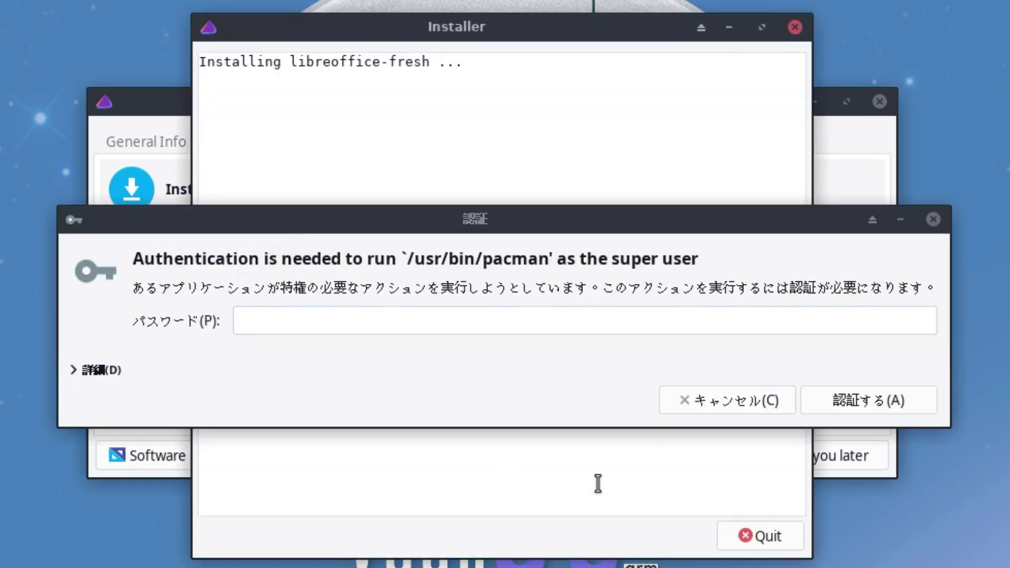
{"action": "left_click", "coordinate": [560, 411]}
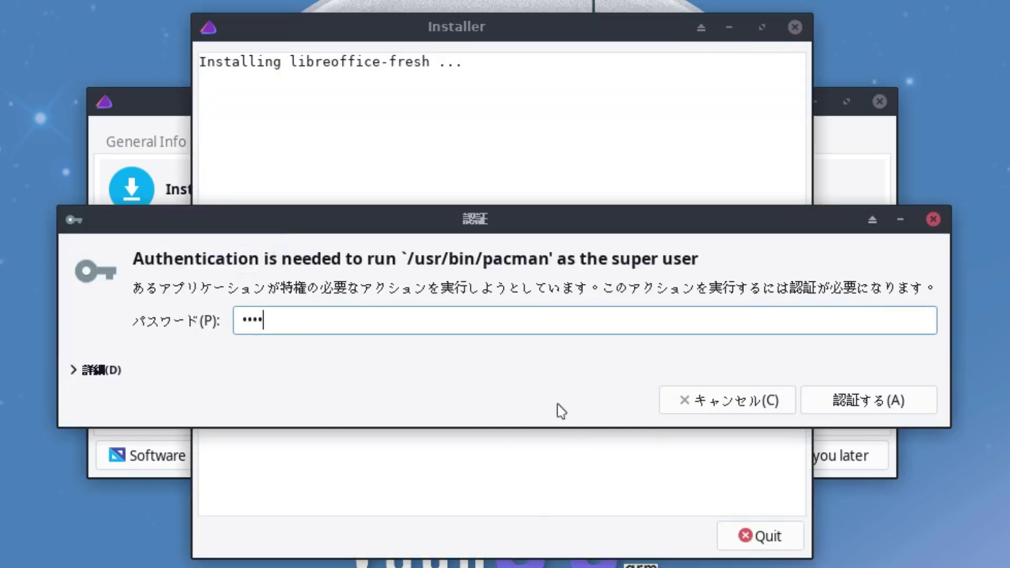
{"action": "key", "text": "Return"}
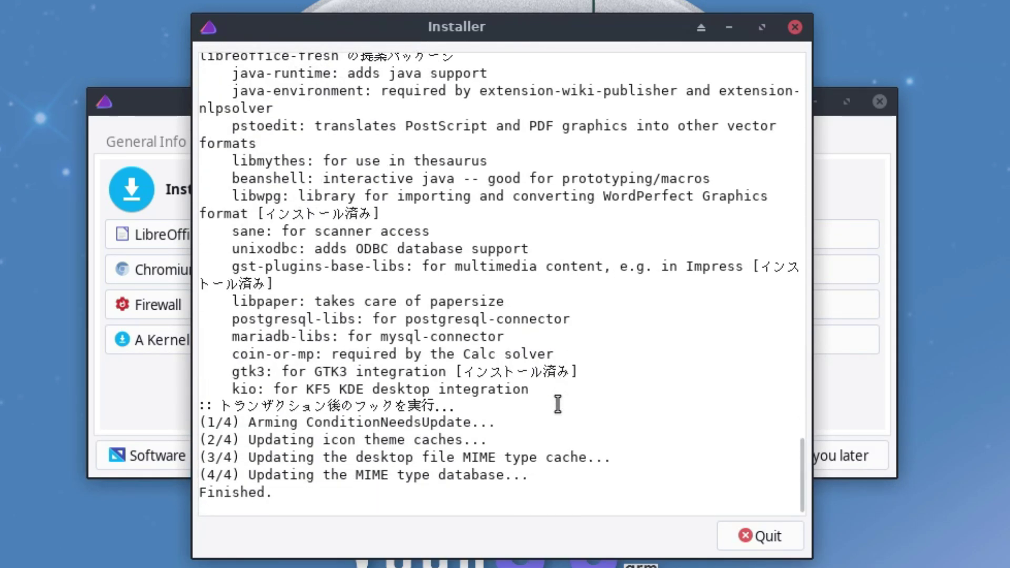
{"action": "left_click", "coordinate": [739, 533]}
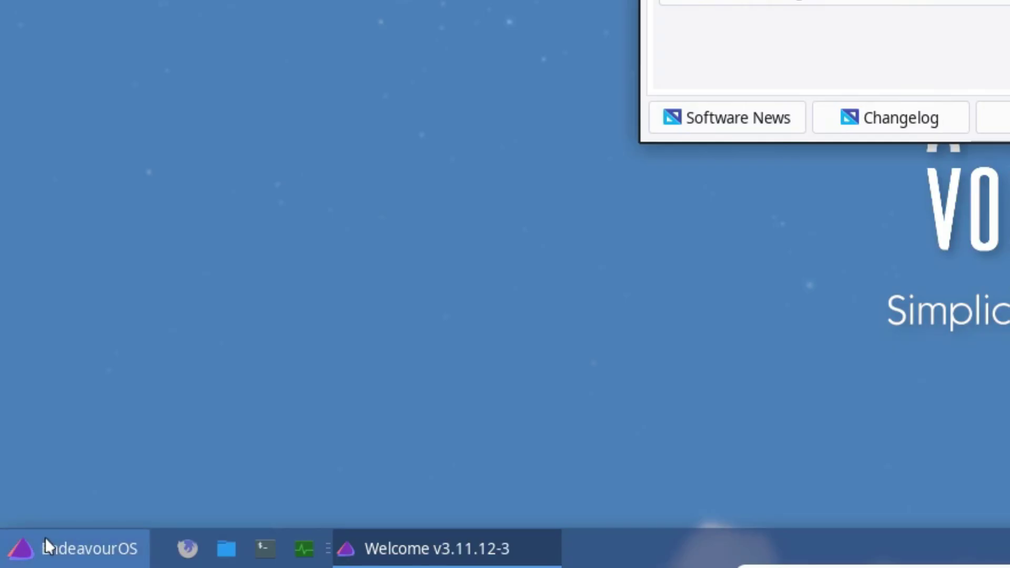
Step: Verify the LibreOffice apps appear in the Whisker menu's Office category
{"action": "left_click", "coordinate": [45, 543]}
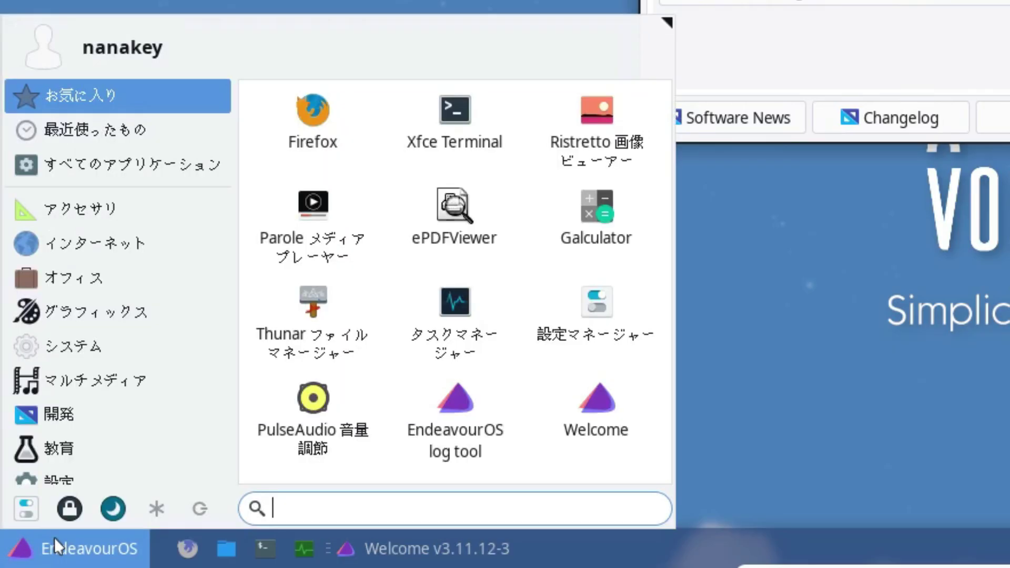
{"action": "left_click", "coordinate": [158, 291]}
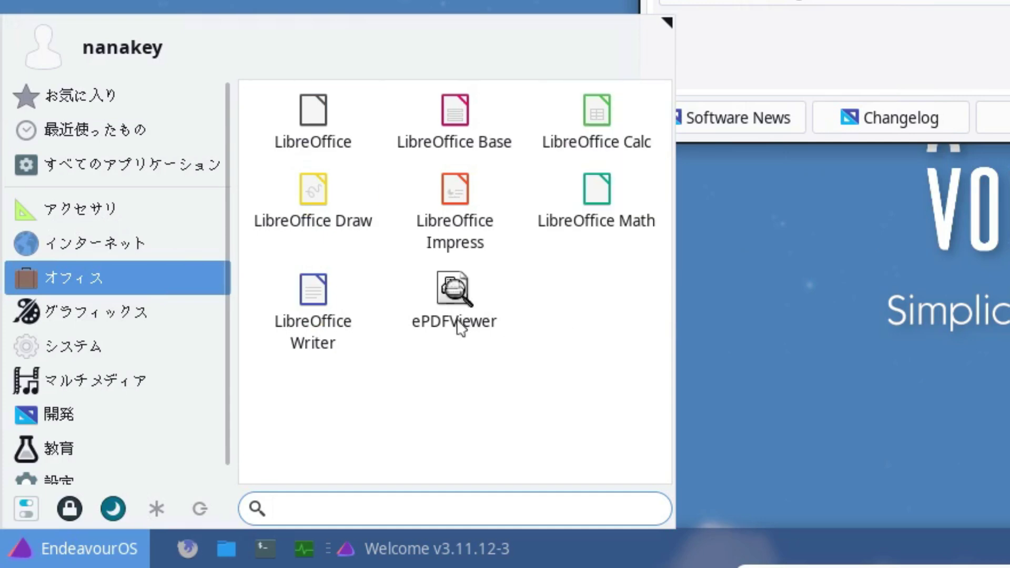
{"action": "left_click", "coordinate": [896, 109]}
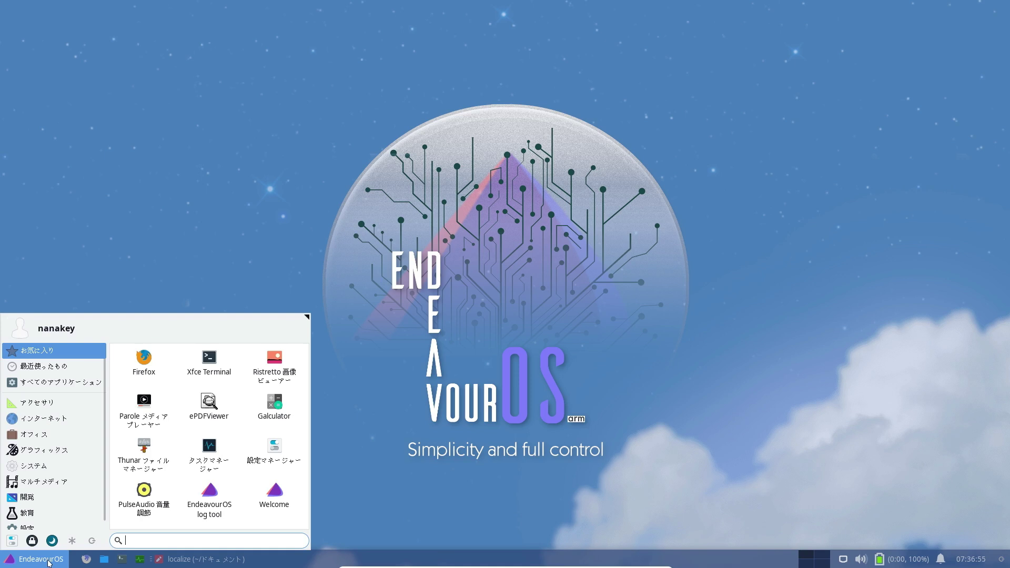
Step: Launch Mousepad from Accessories and centre its window
{"action": "left_click", "coordinate": [41, 404]}
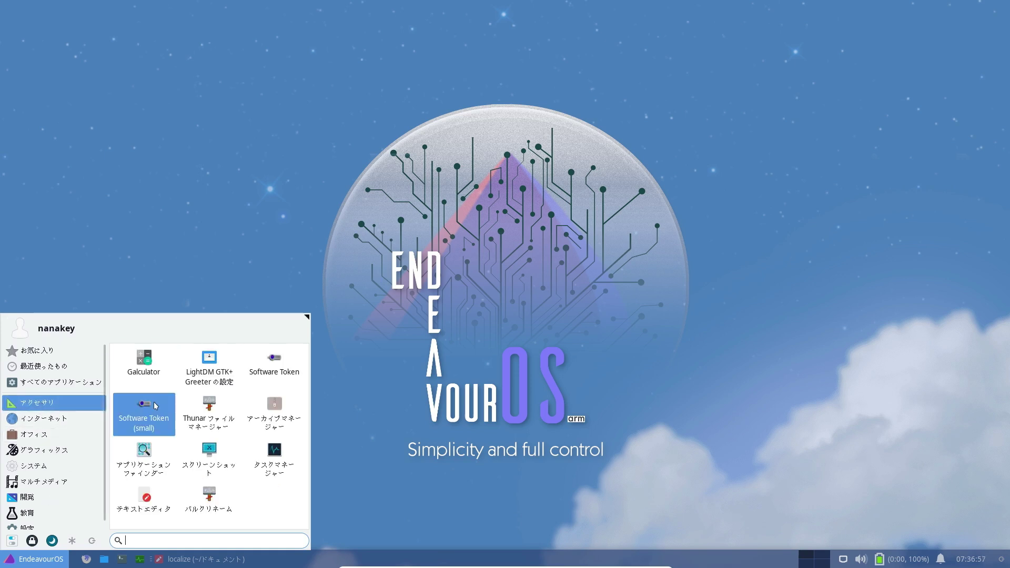
{"action": "left_click", "coordinate": [146, 502]}
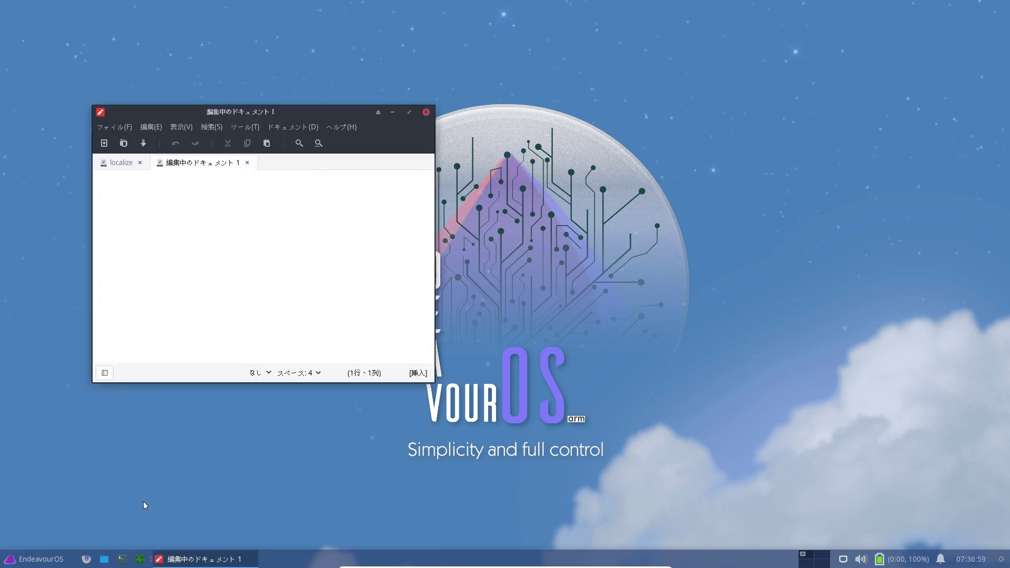
{"action": "left_click_drag", "start_coordinate": [310, 116], "coordinate": [525, 123]}
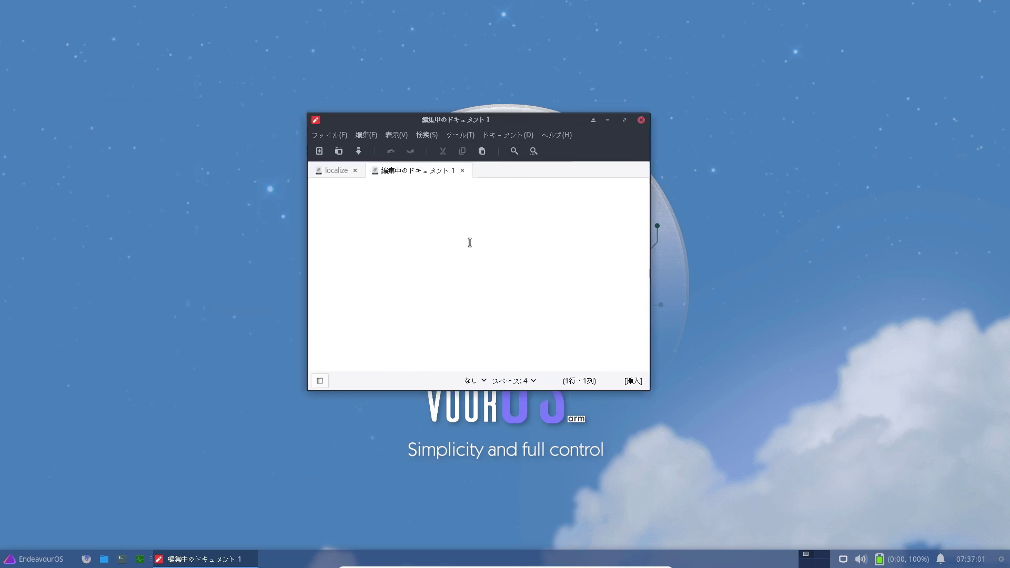
{"action": "type", "text": "nini"}
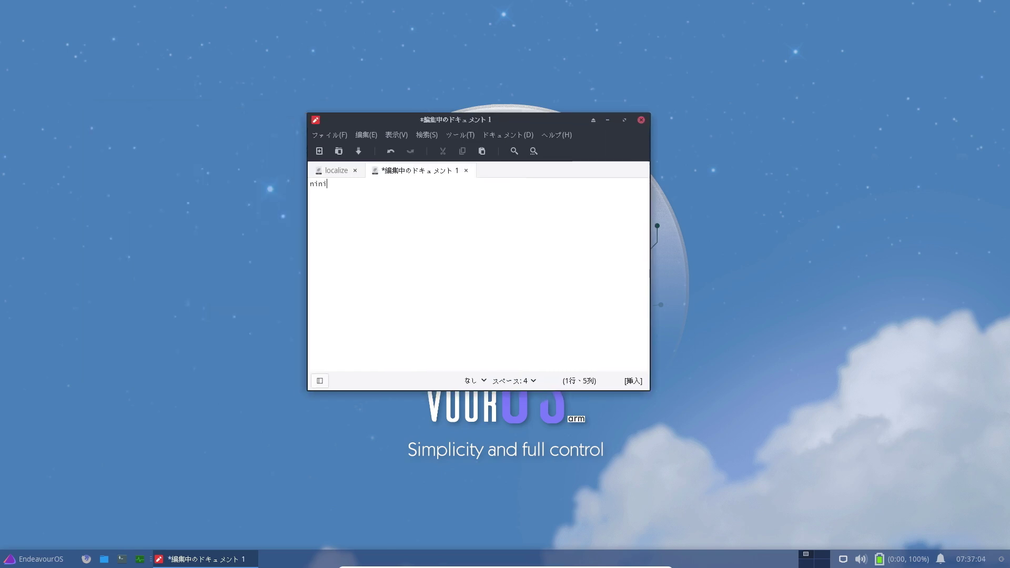
{"action": "key", "text": "BackSpace"}
Step: In the localize notes, select the sudo pacman fcitx-mozc install command
{"action": "left_click", "coordinate": [337, 171]}
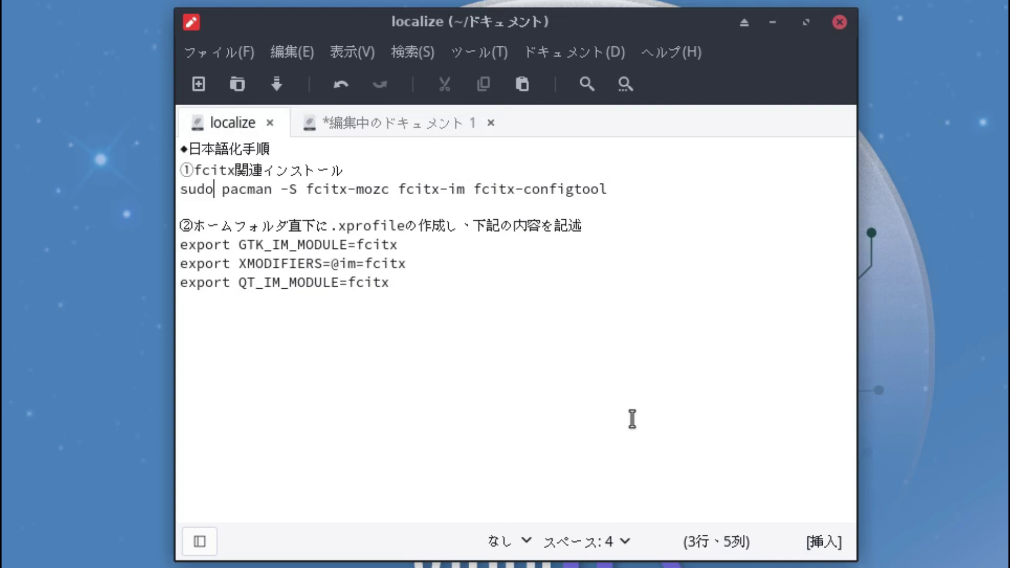
{"action": "left_click", "coordinate": [629, 185]}
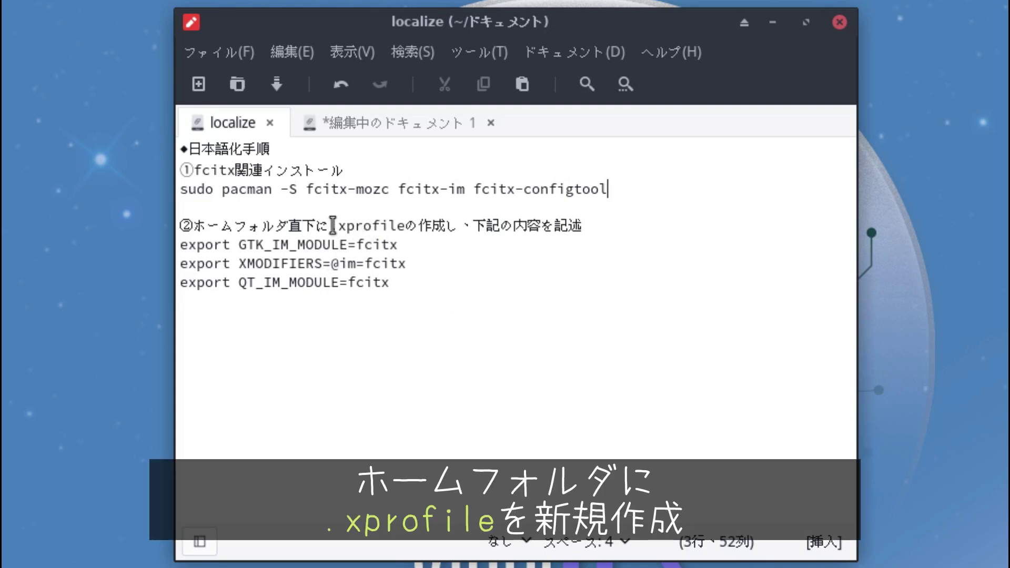
{"action": "left_click_drag", "start_coordinate": [436, 291], "coordinate": [179, 245]}
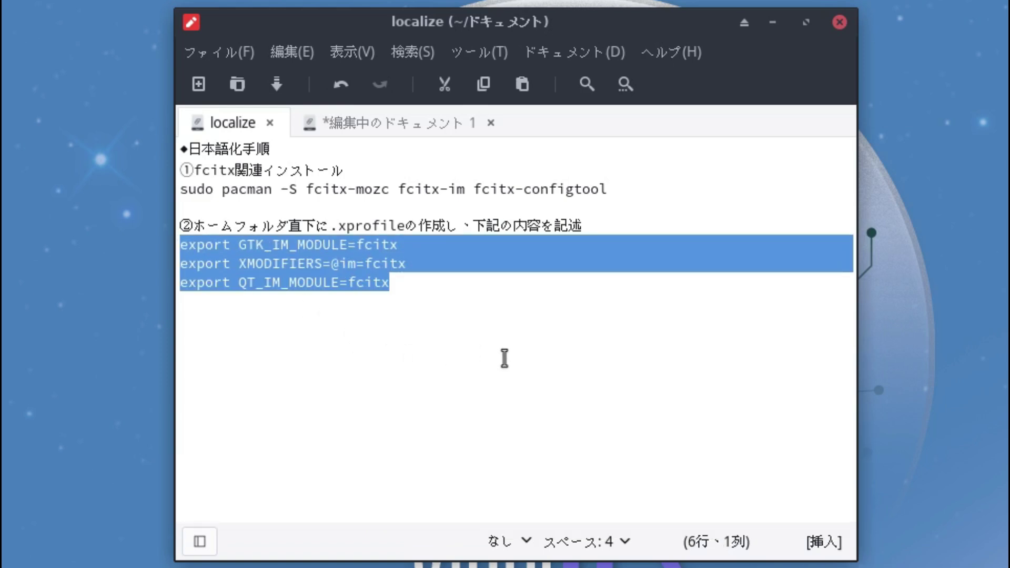
{"action": "left_click", "coordinate": [505, 359]}
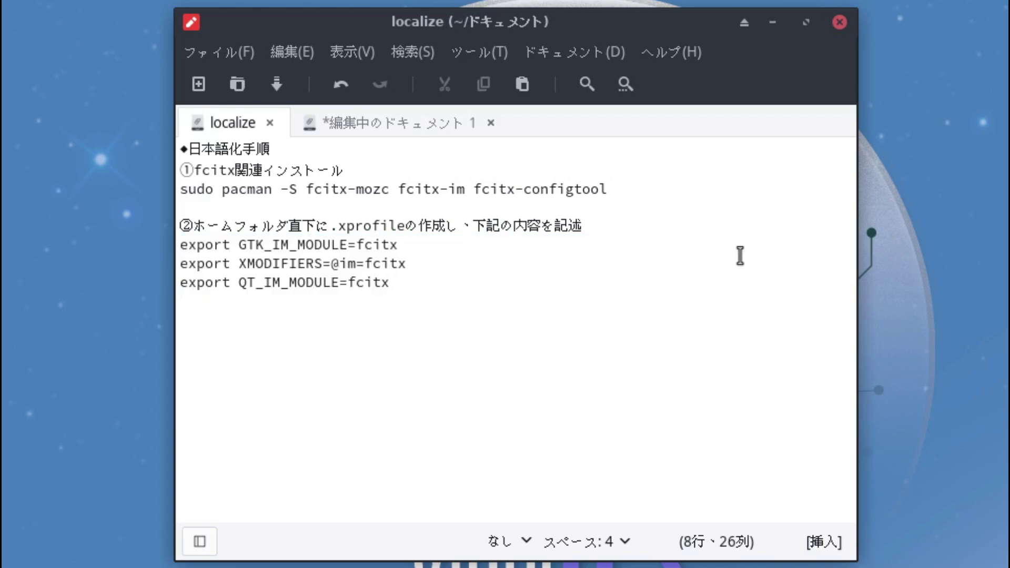
{"action": "left_click", "coordinate": [655, 192]}
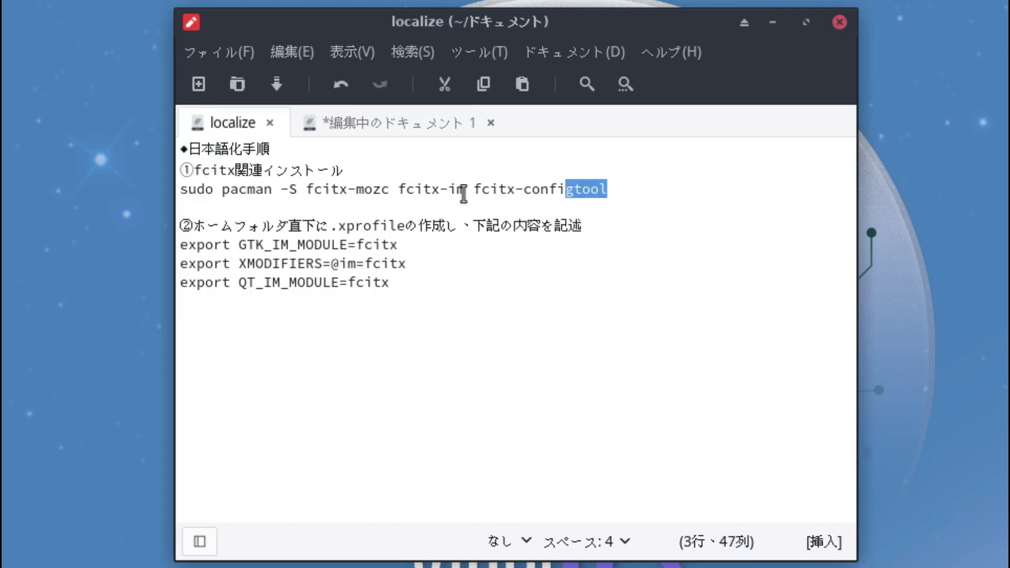
{"action": "key", "text": "ctrl+alt+t"}
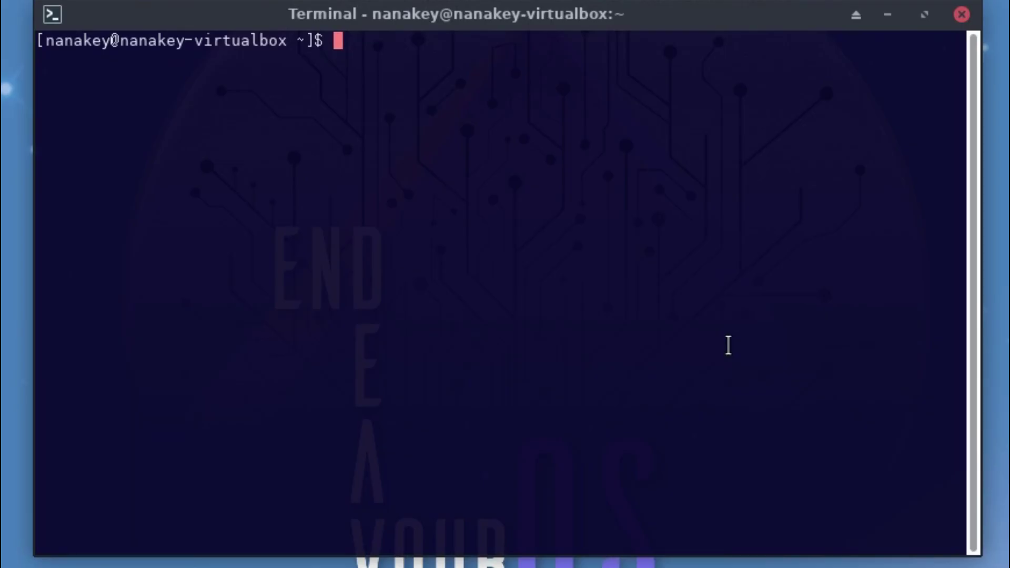
Step: Install fcitx-mozc, fcitx-im and fcitx-configtool with pacman, accepting the defaults, then close the terminal
{"action": "type", "text": "sudo pacman -S fcitx-mozc fcitx-im fcitx-configtool"}
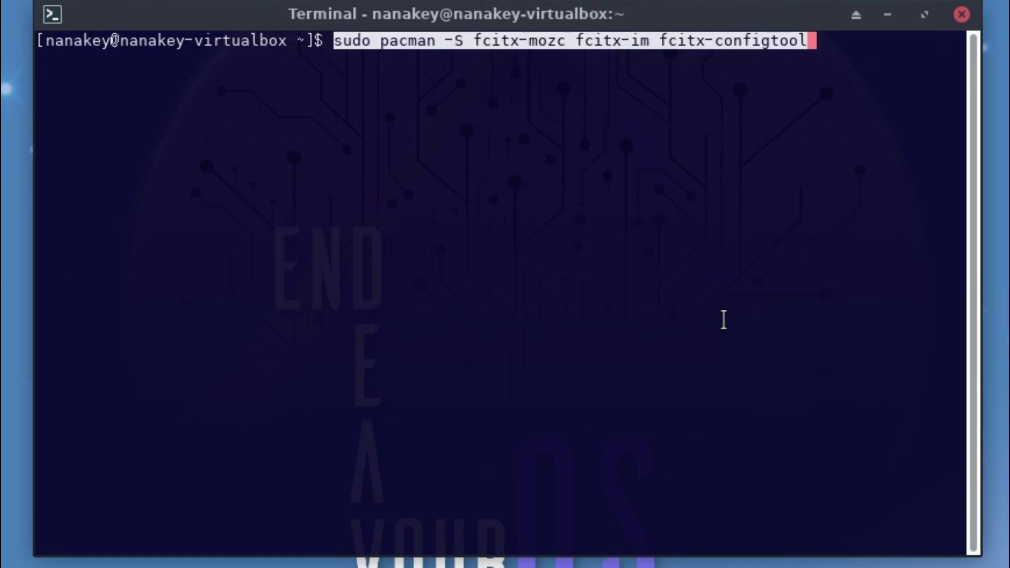
{"action": "key", "text": "Return"}
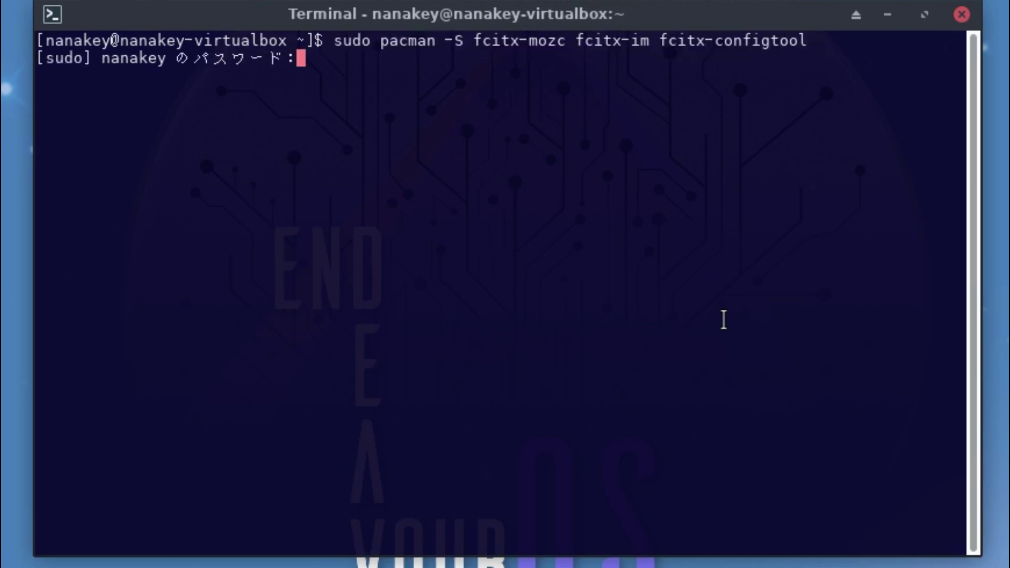
{"action": "key", "text": "Return"}
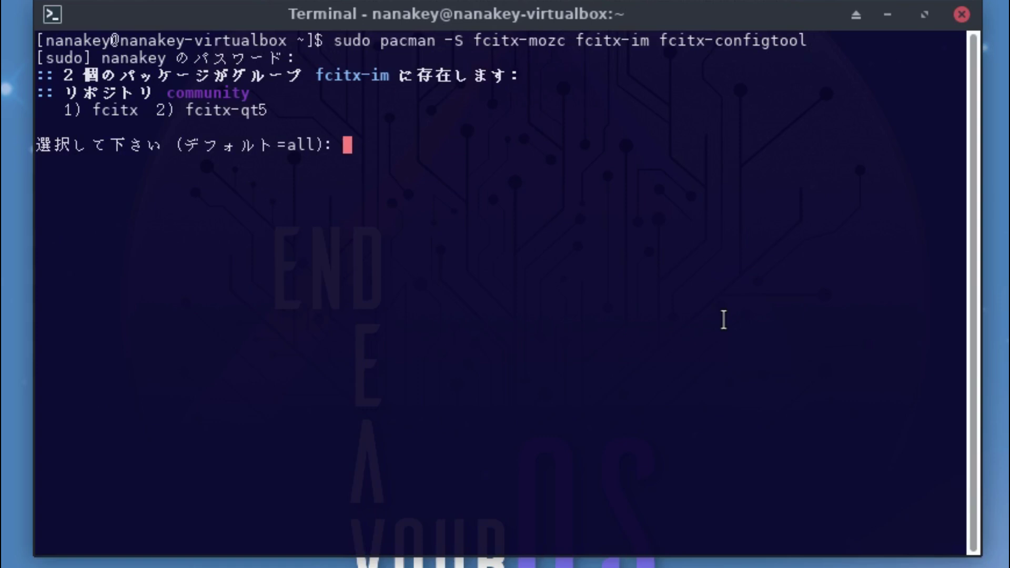
{"action": "key", "text": "Return"}
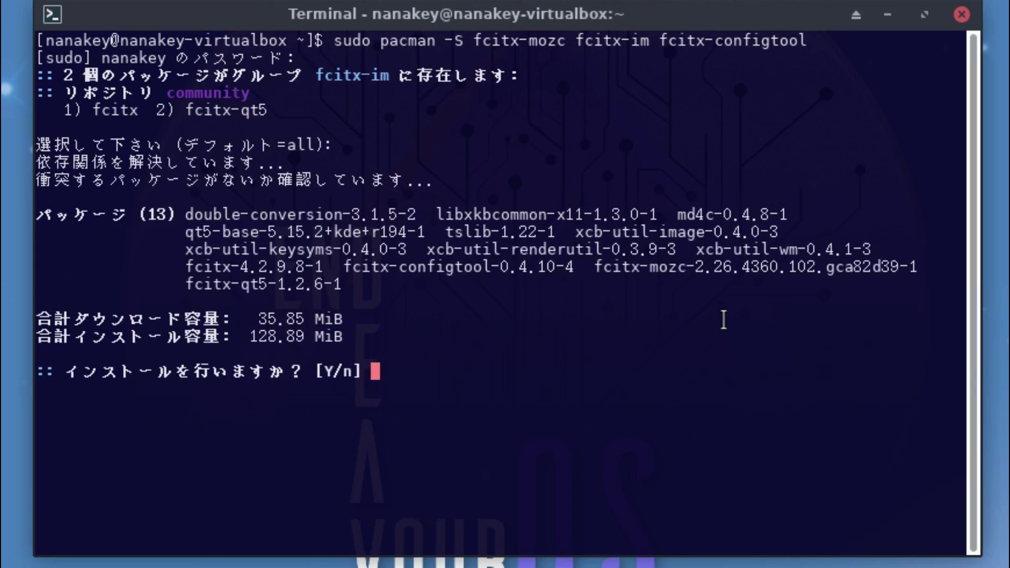
{"action": "type", "text": "y"}
{"action": "key", "text": "Return"}
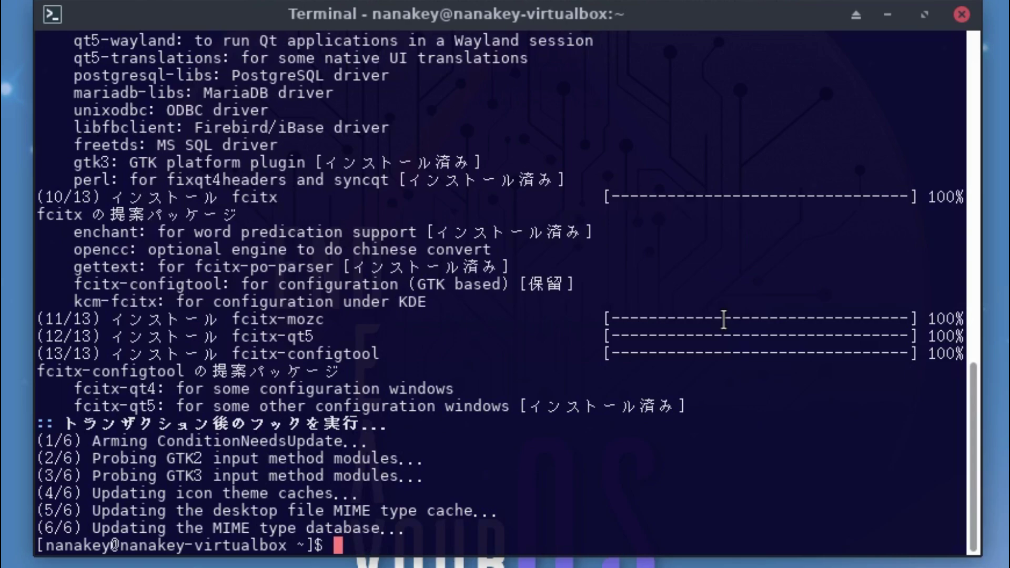
{"action": "left_click", "coordinate": [962, 15]}
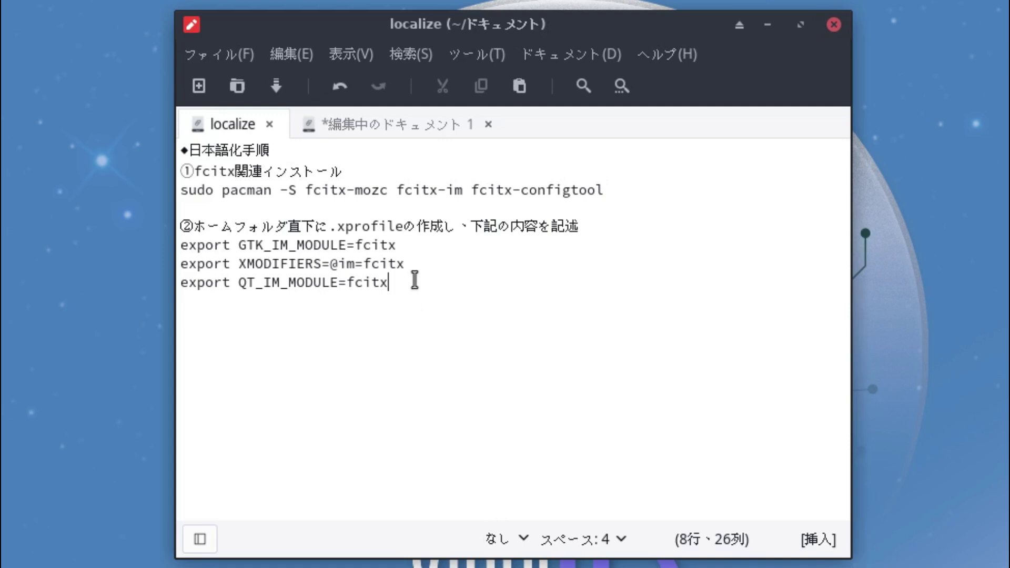
Step: Copy '.xprofile' from the localize notes, then open the home folder with Super+E
{"action": "left_click", "coordinate": [334, 228]}
{"action": "mouse_move", "coordinate": [337, 228]}
{"action": "left_mouse_down"}
{"action": "mouse_move", "coordinate": [372, 226]}
{"action": "mouse_move", "coordinate": [330, 227]}
{"action": "left_mouse_up"}
{"action": "key", "text": "super+c"}
{"action": "left_click", "coordinate": [408, 226]}
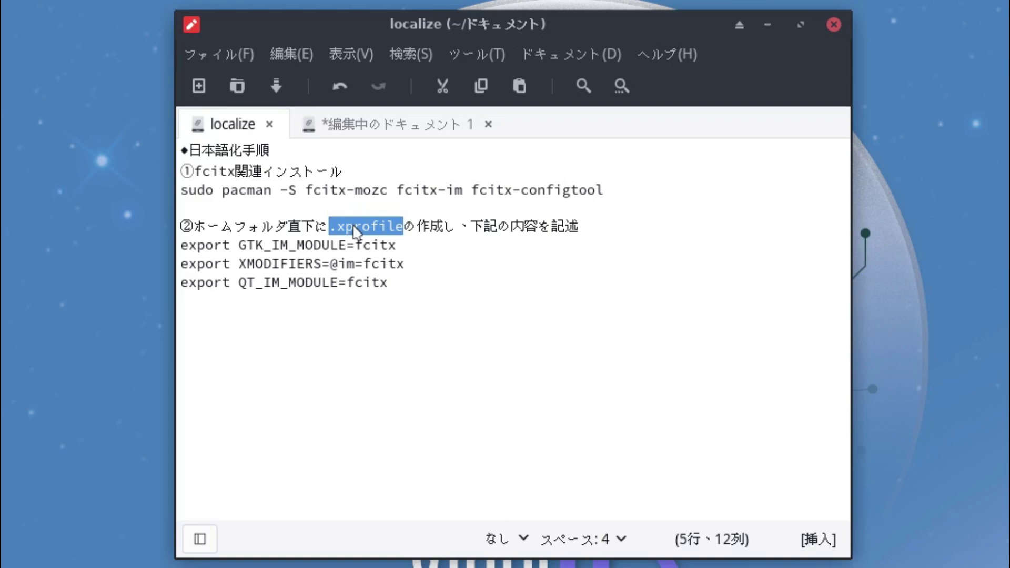
{"action": "right_click", "coordinate": [354, 230]}
{"action": "left_click", "coordinate": [413, 343]}
{"action": "left_click", "coordinate": [419, 356]}
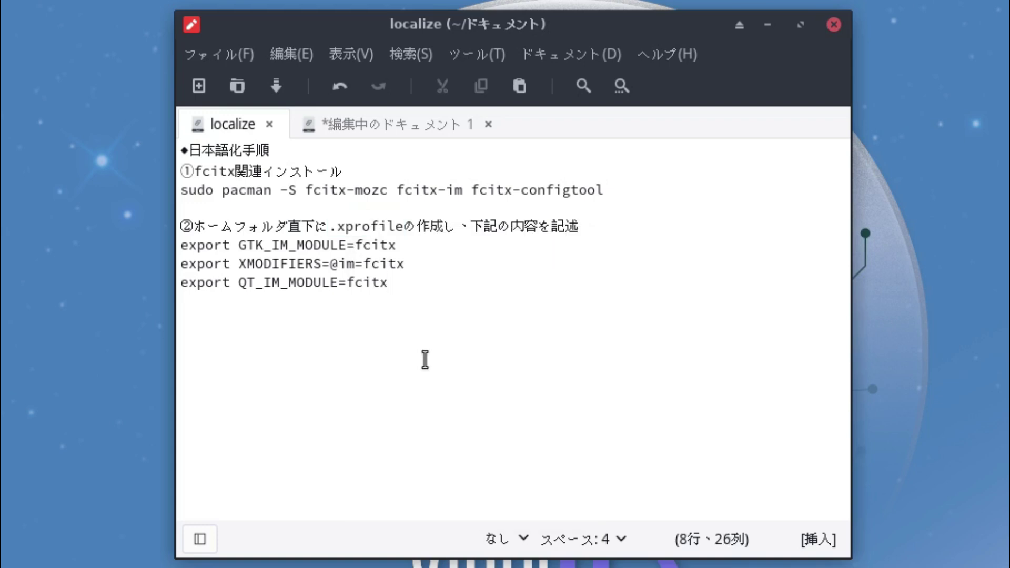
{"action": "key", "text": "super+e"}
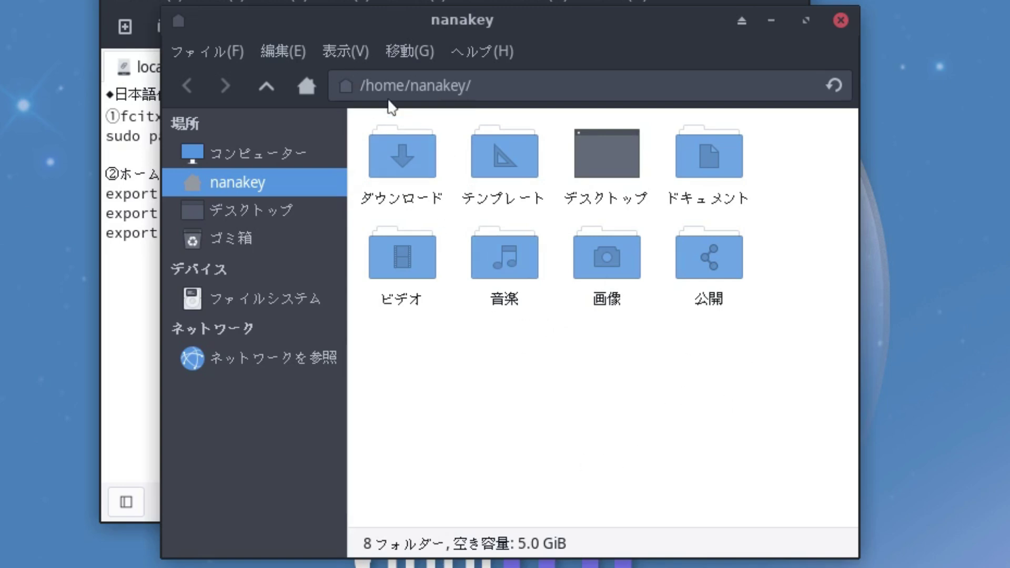
Step: Show hidden files in the home folder
{"action": "left_click", "coordinate": [346, 51]}
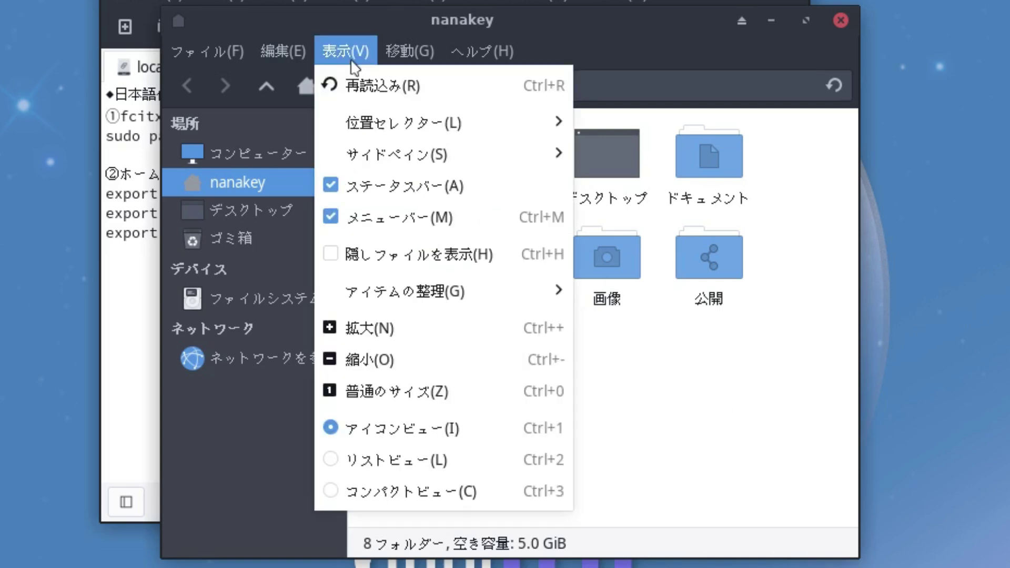
{"action": "left_click", "coordinate": [404, 260]}
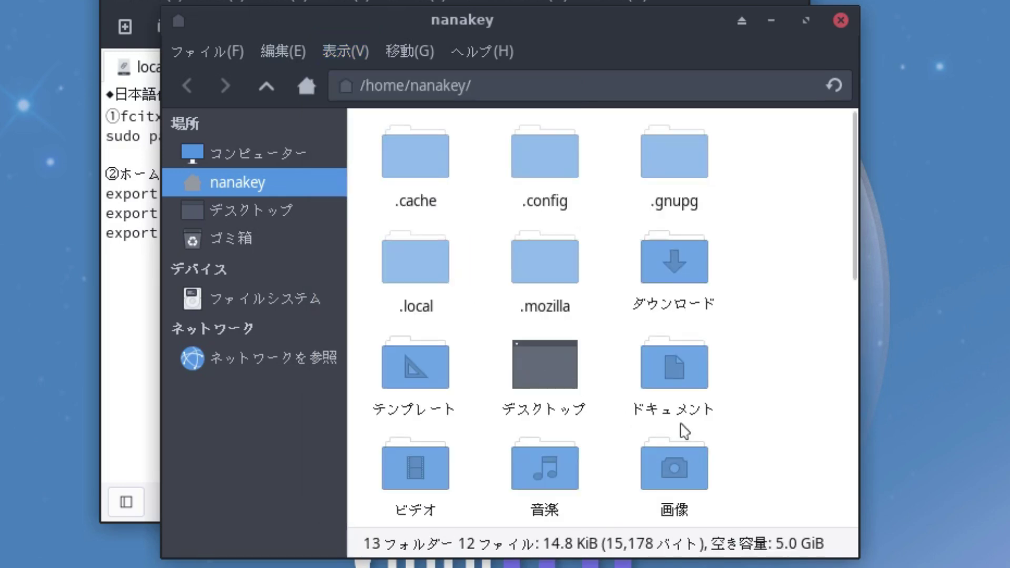
{"action": "scroll", "coordinate": [787, 422], "scroll_direction": "down", "scroll_amount": 5}
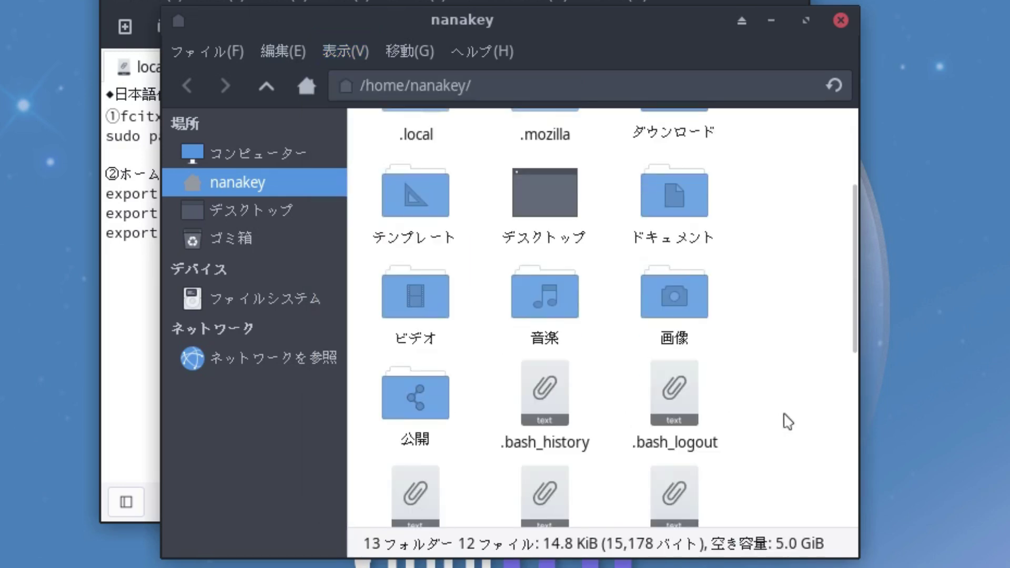
{"action": "scroll", "coordinate": [791, 422], "scroll_direction": "down", "scroll_amount": 5}
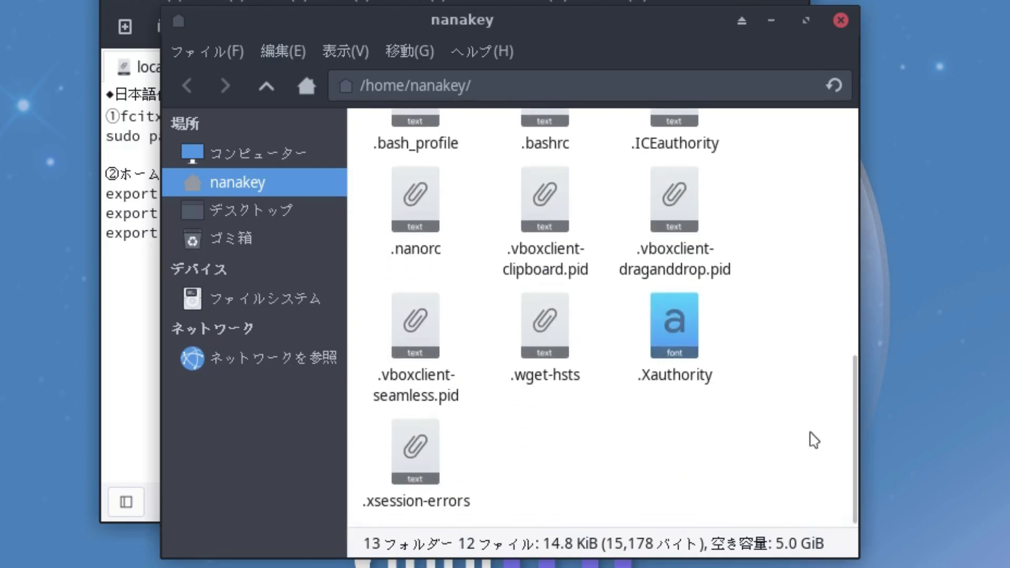
Step: Create an empty file named .xprofile in the home folder
{"action": "right_click", "coordinate": [545, 448]}
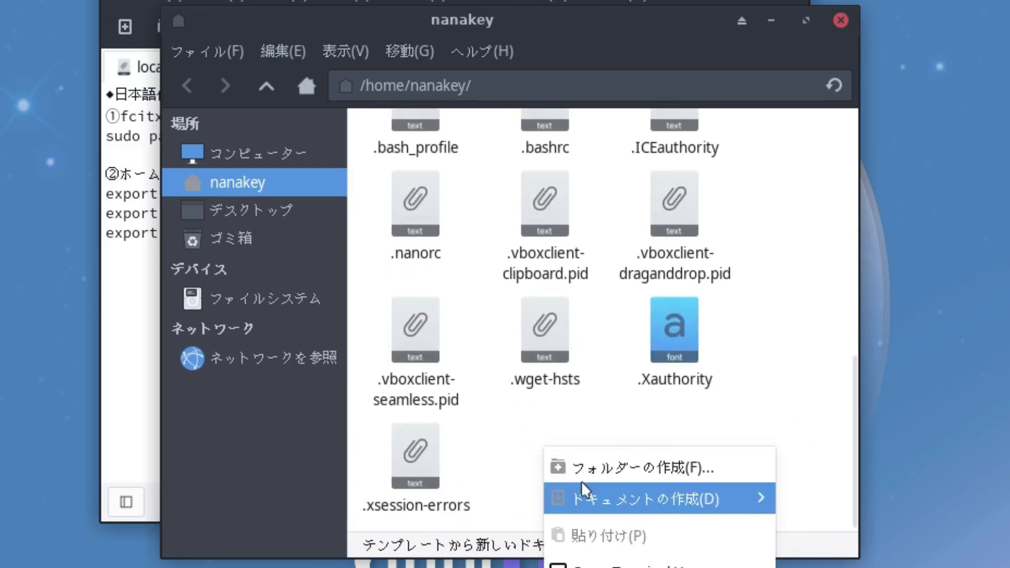
{"action": "mouse_move", "coordinate": [591, 492]}
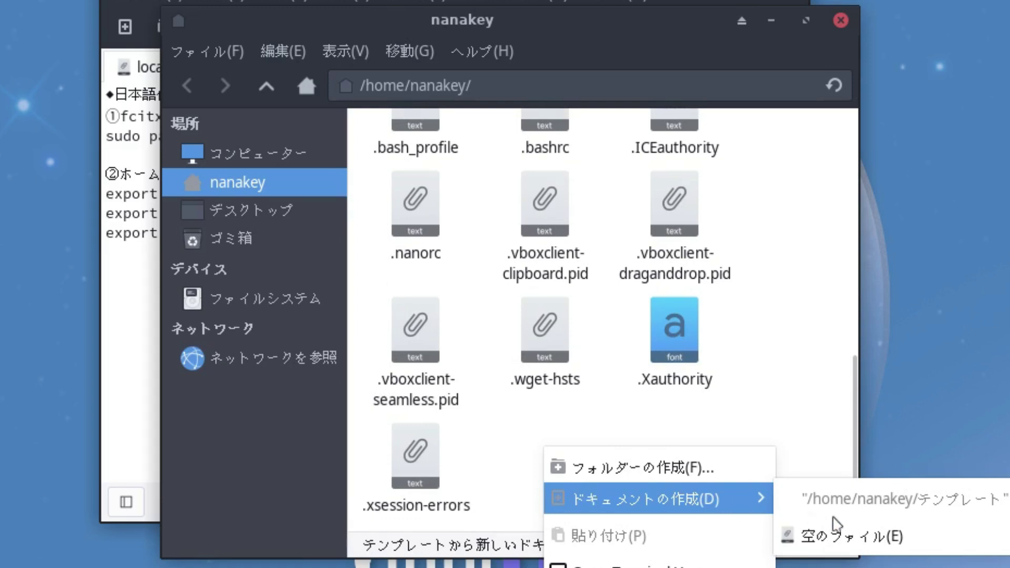
{"action": "left_click", "coordinate": [852, 532]}
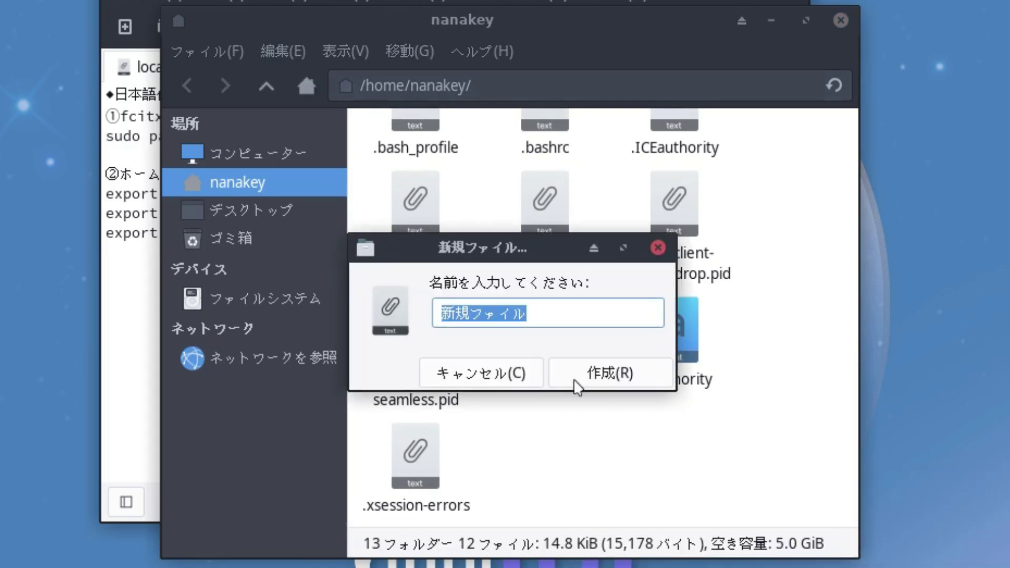
{"action": "right_click", "coordinate": [548, 325]}
{"action": "left_click", "coordinate": [661, 413]}
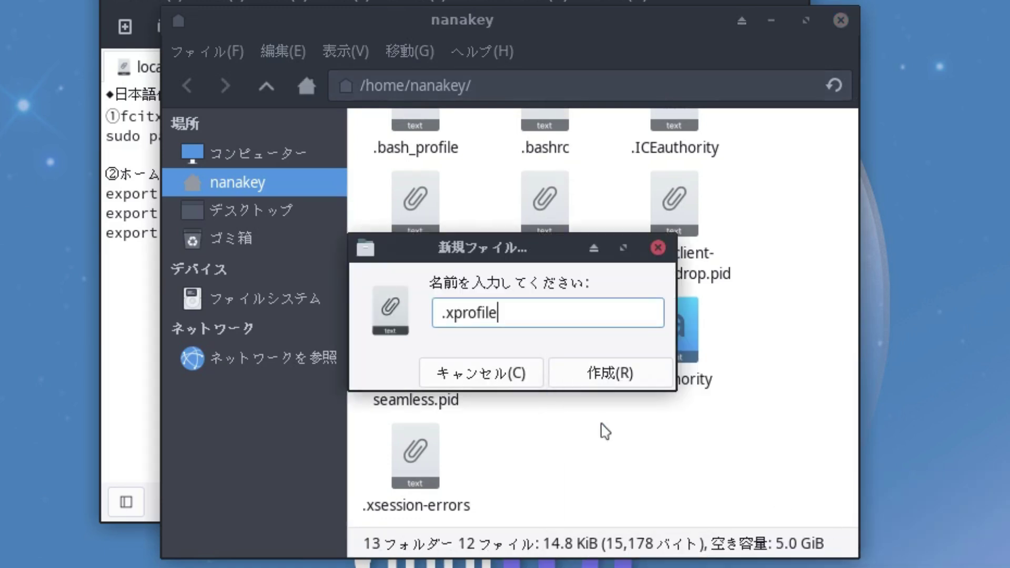
{"action": "left_click", "coordinate": [607, 379]}
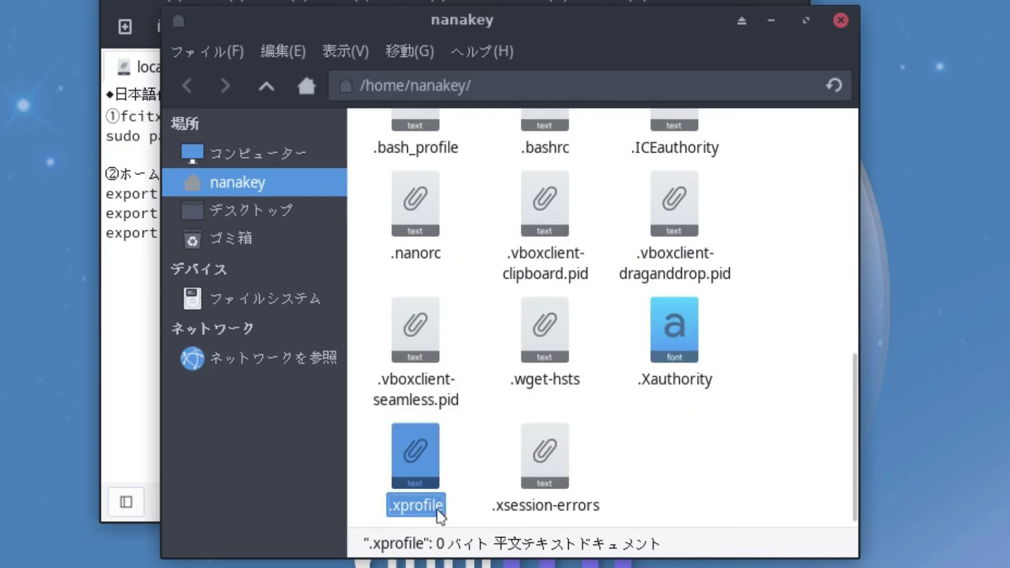
{"action": "left_click", "coordinate": [477, 483]}
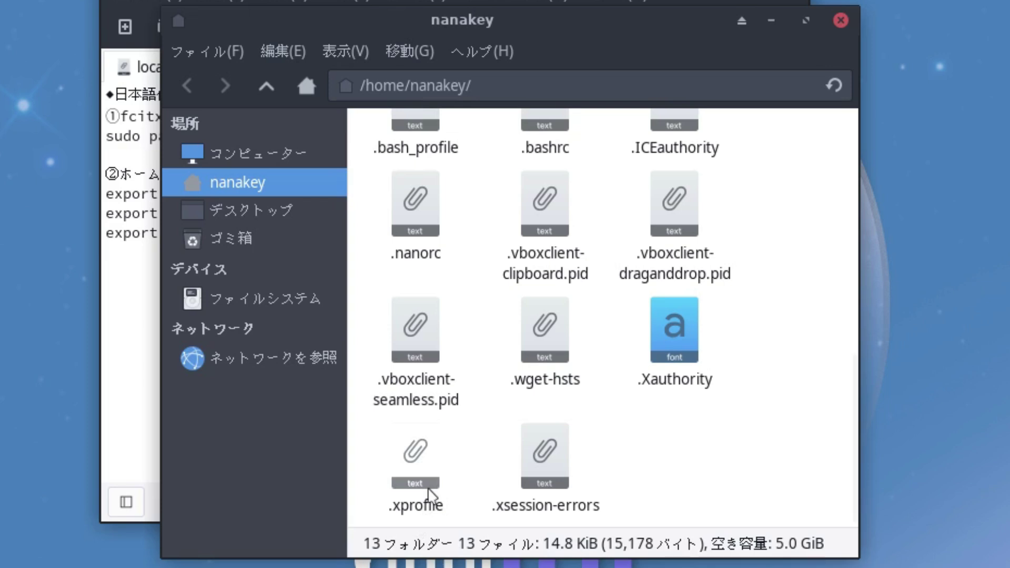
Step: Open .xprofile with the text editor
{"action": "left_click", "coordinate": [415, 471]}
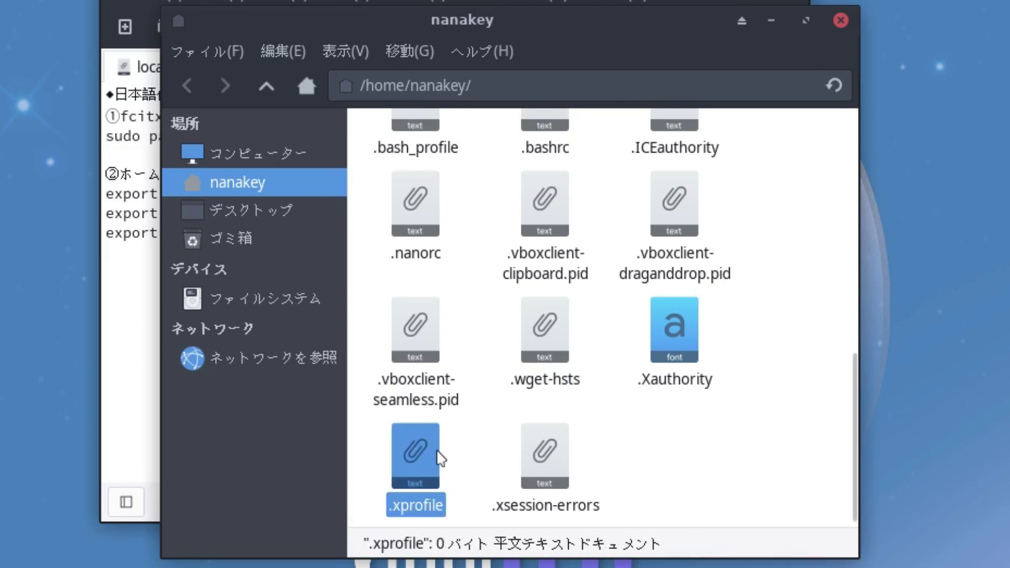
{"action": "right_click", "coordinate": [427, 464]}
{"action": "mouse_move", "coordinate": [526, 499]}
{"action": "left_click", "coordinate": [758, 511]}
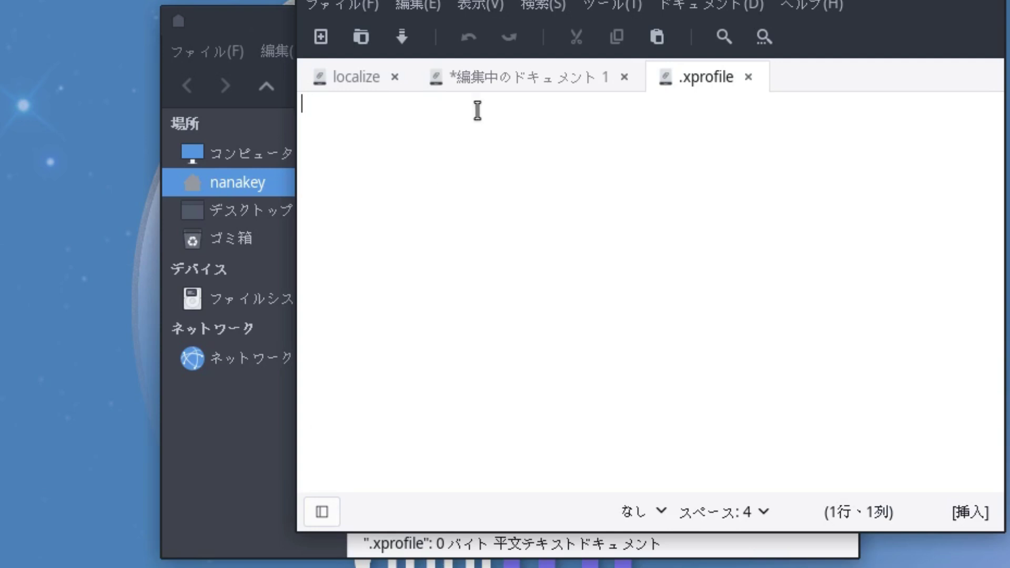
Step: Paste the three fcitx export lines from localize into .xprofile, save it, and quit Mousepad
{"action": "left_click", "coordinate": [335, 84]}
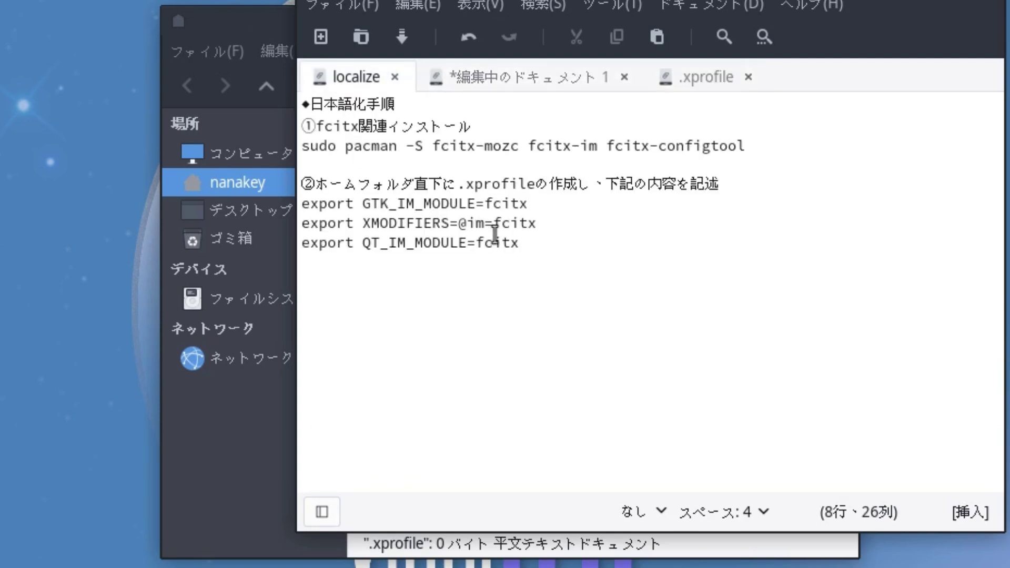
{"action": "left_click_drag", "start_coordinate": [520, 243], "coordinate": [301, 203]}
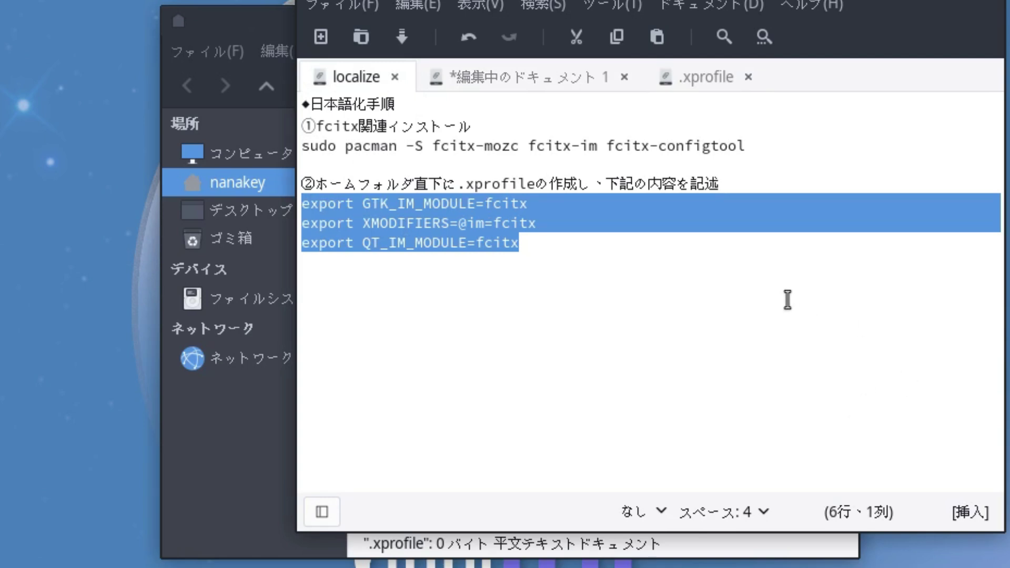
{"action": "left_click", "coordinate": [535, 79]}
{"action": "left_click", "coordinate": [693, 79]}
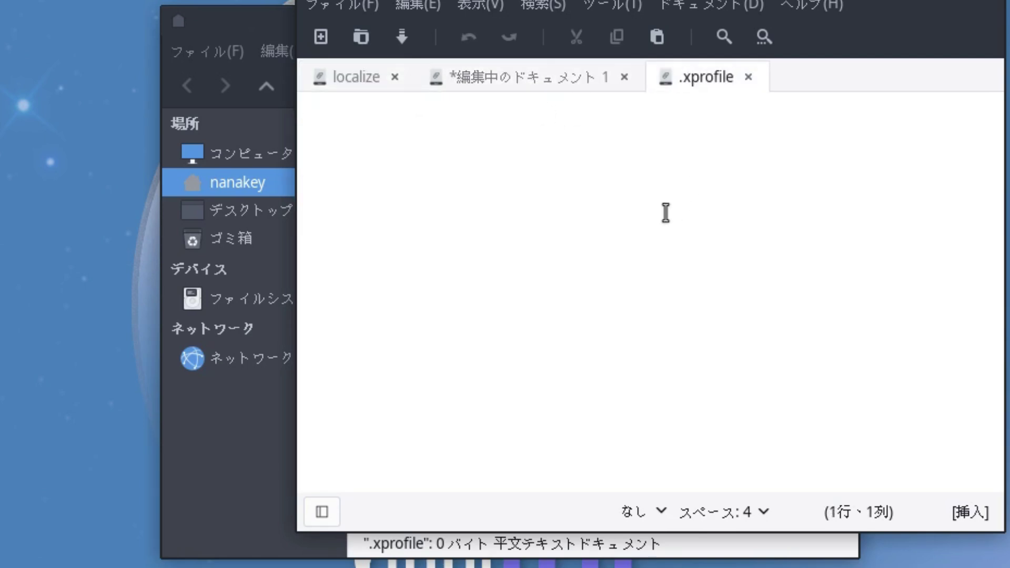
{"action": "right_click", "coordinate": [630, 207]}
{"action": "left_click", "coordinate": [734, 368]}
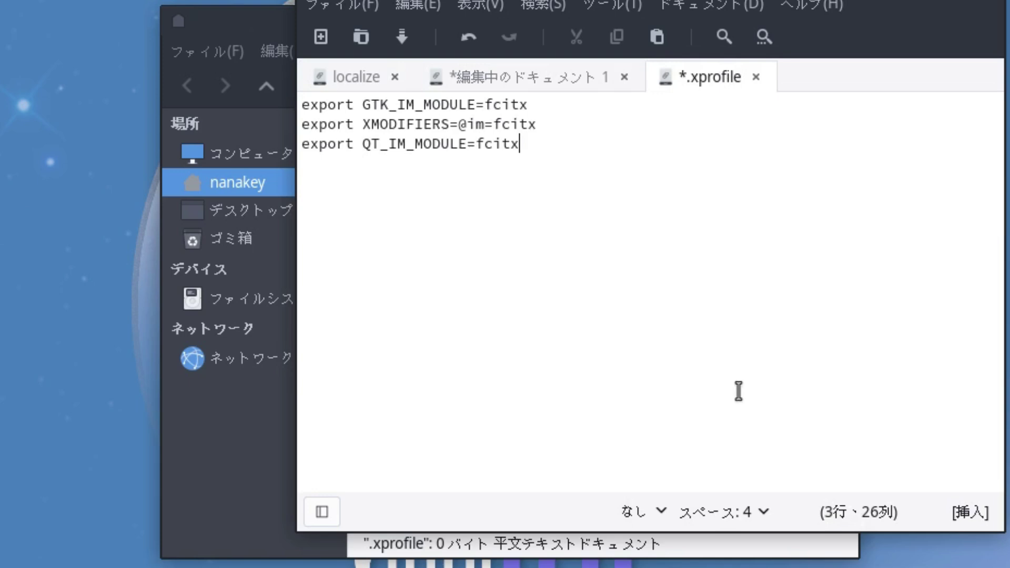
{"action": "key", "text": "Return"}
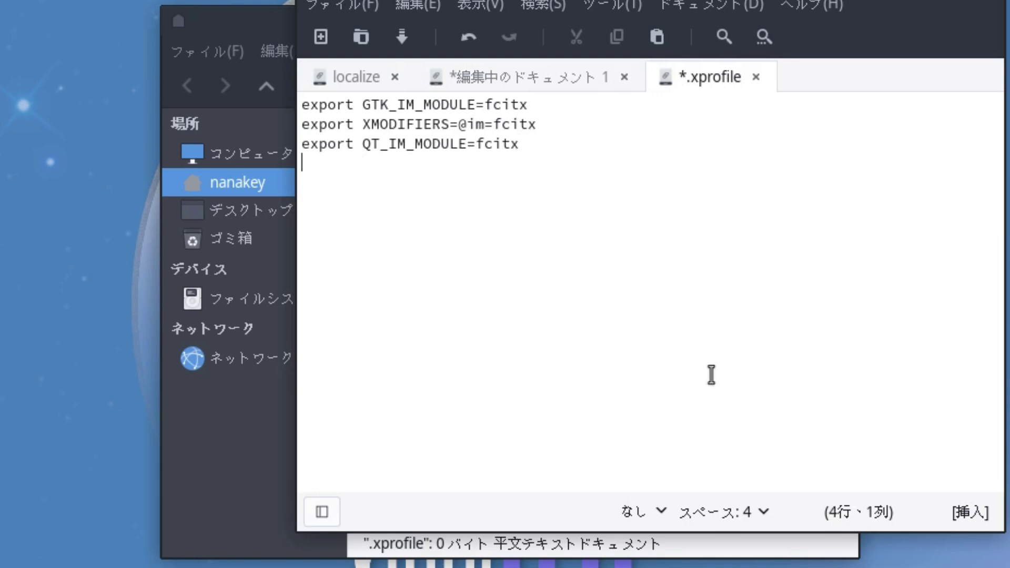
{"action": "left_click", "coordinate": [400, 36]}
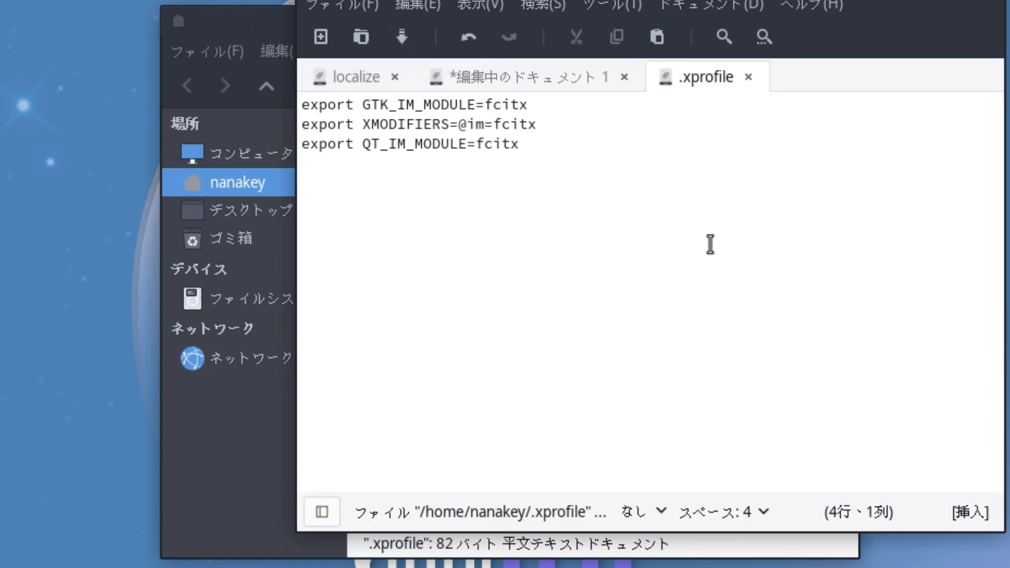
{"action": "key", "text": "ctrl+q"}
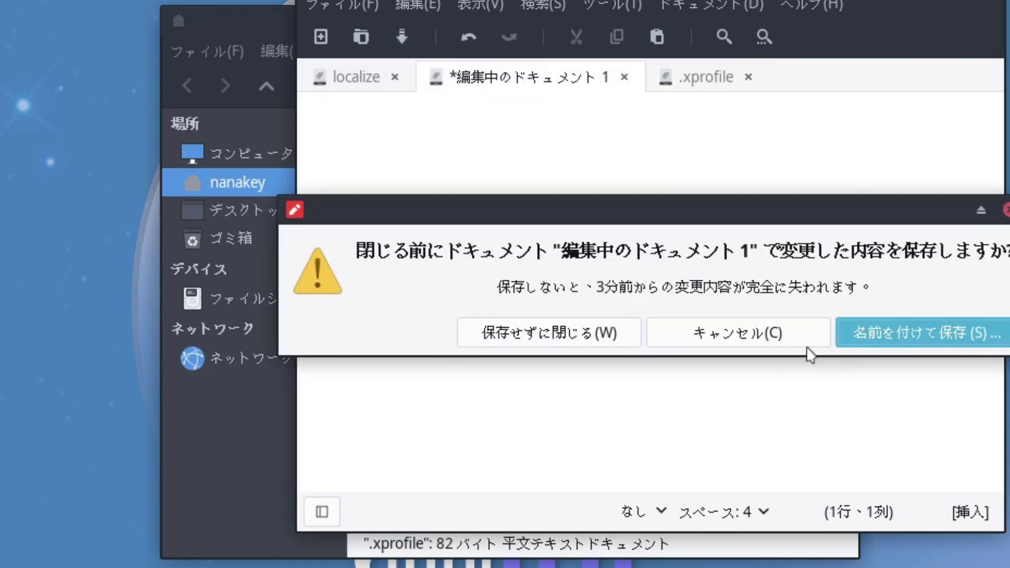
Step: Discard the untitled document, then close the home folder and Welcome windows
{"action": "left_click", "coordinate": [592, 334]}
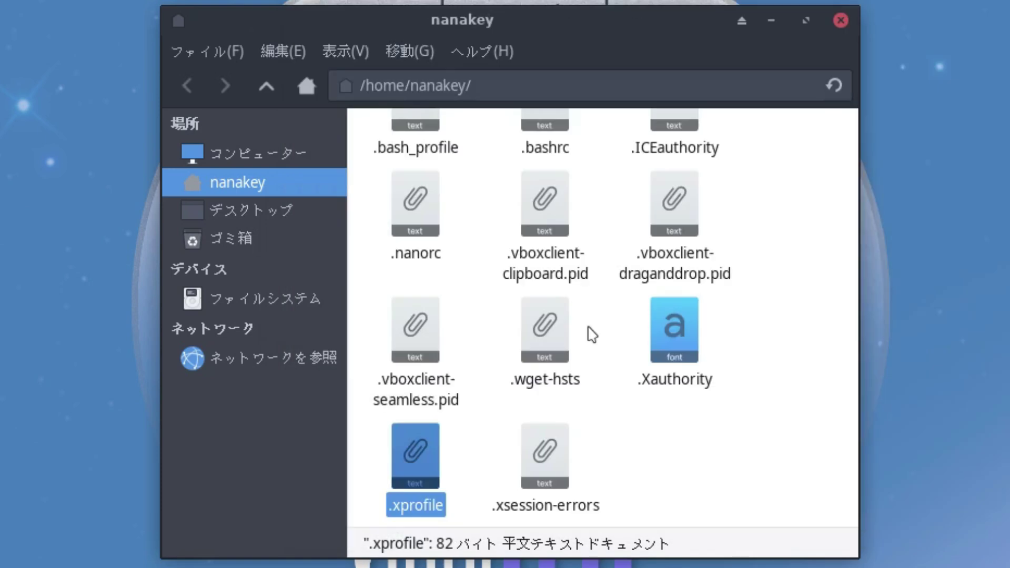
{"action": "left_click", "coordinate": [840, 20]}
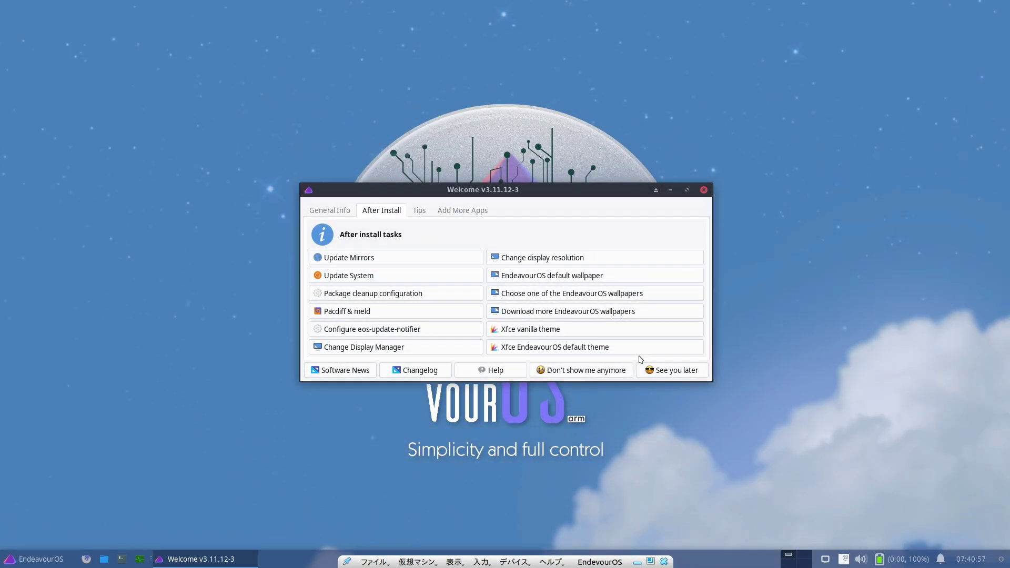
{"action": "left_click", "coordinate": [682, 494]}
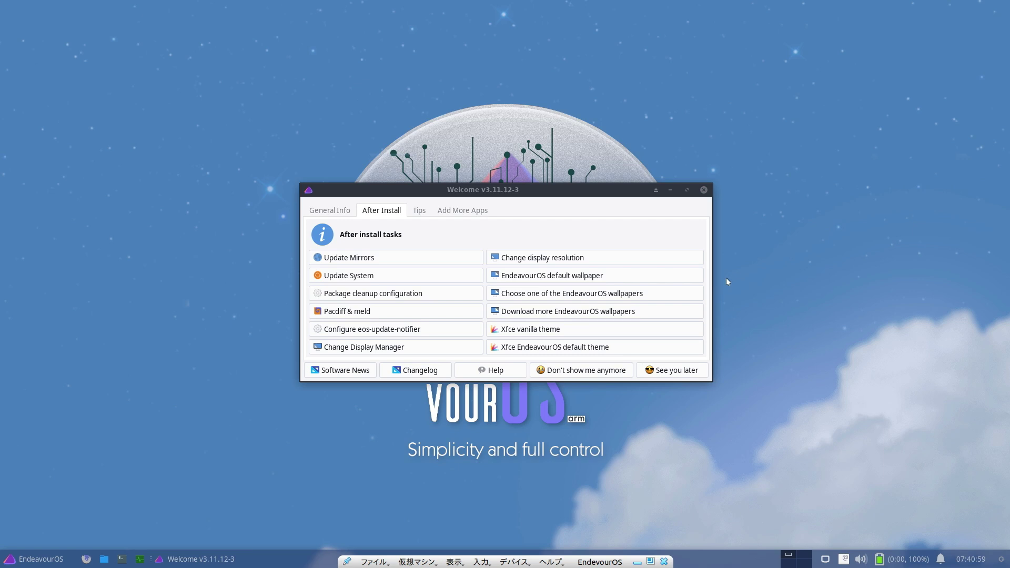
{"action": "left_click", "coordinate": [705, 190]}
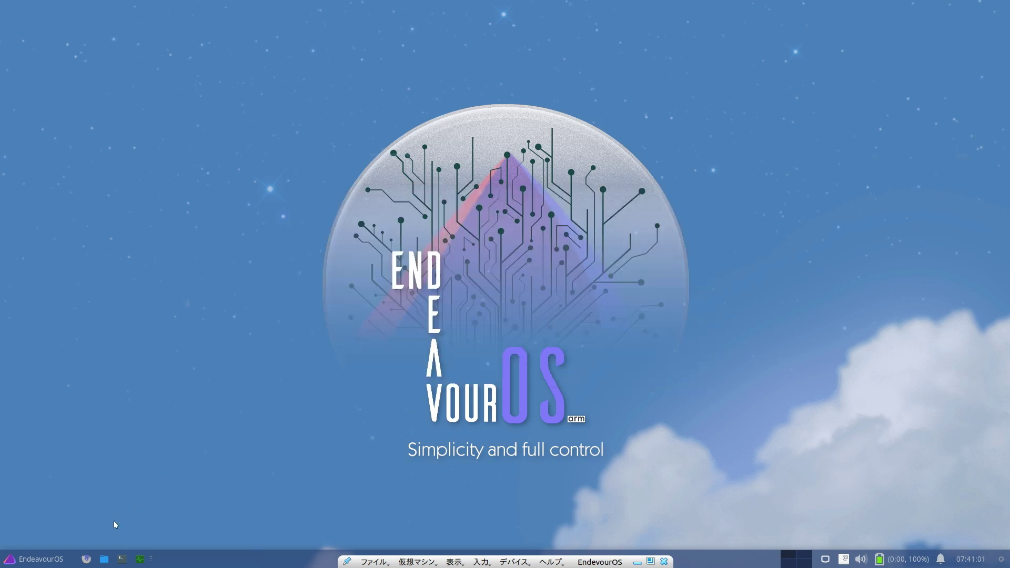
Step: Launch a new Text Editor document from the Accessories menu
{"action": "left_click", "coordinate": [32, 559]}
{"action": "left_click", "coordinate": [36, 402]}
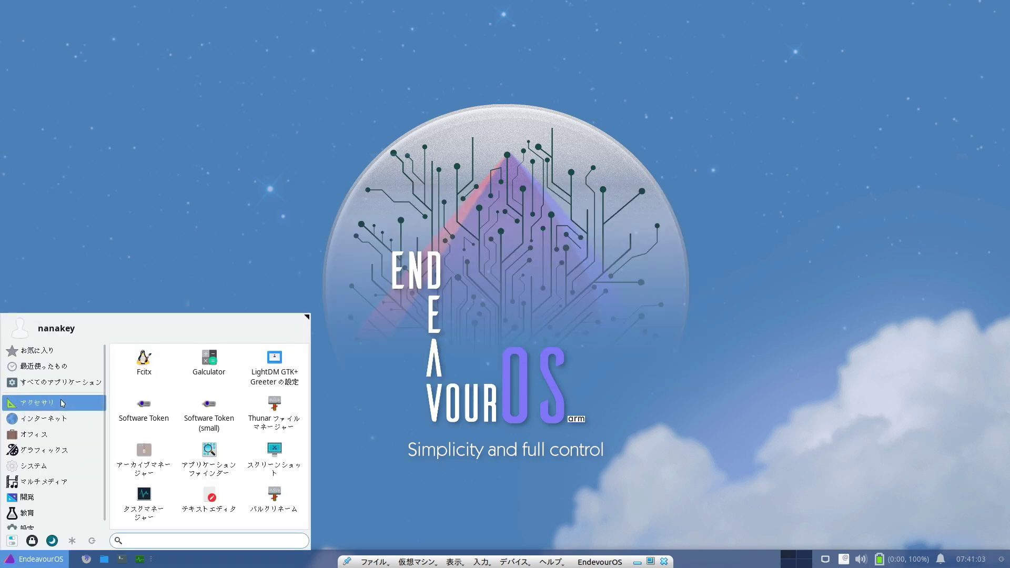
{"action": "left_click", "coordinate": [228, 497]}
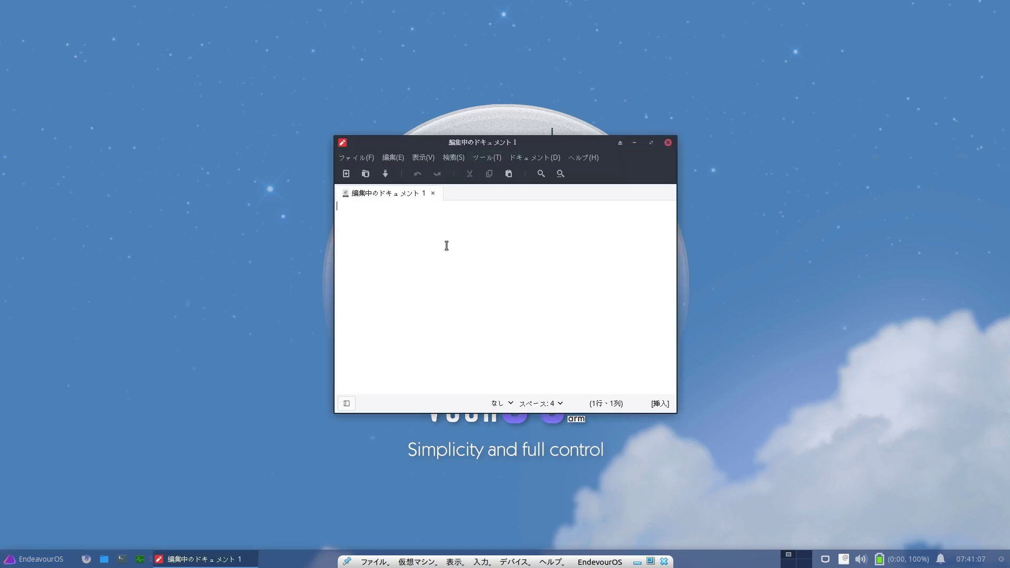
Step: Turn on Mozc and type 日本語入力 by converting nihongo and nyuuryoku
{"action": "key", "text": "Zenkaku_Hankaku"}
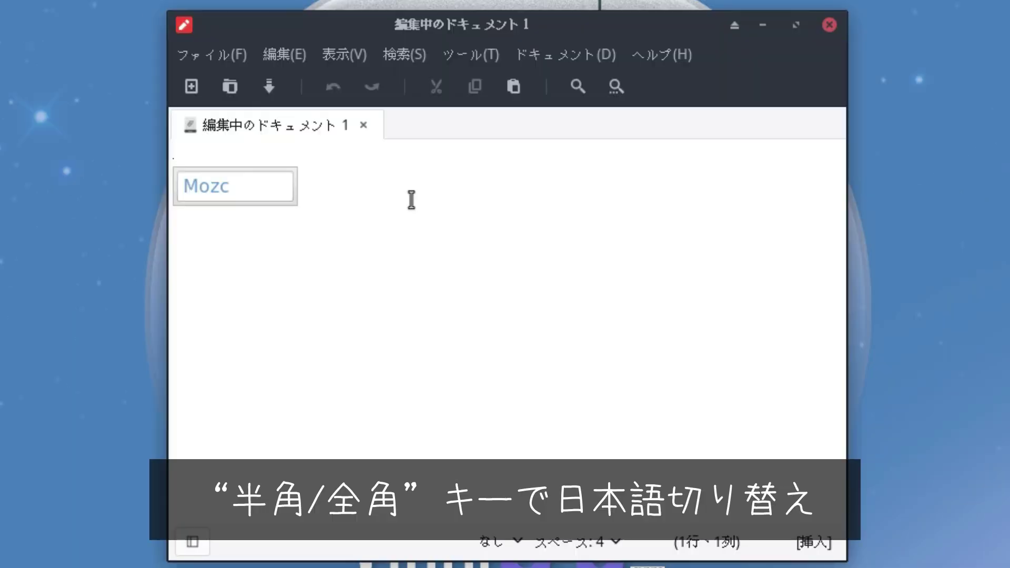
{"action": "key", "text": "Zenkaku_Hankaku"}
{"action": "key", "text": "Zenkaku_Hankaku"}
{"action": "key", "text": "Zenkaku_Hankaku"}
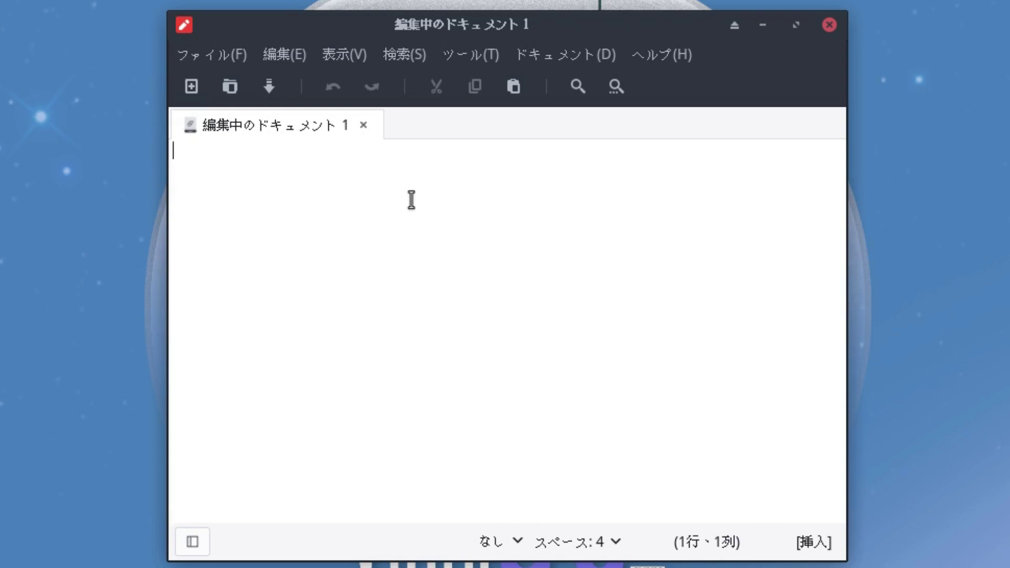
{"action": "type", "text": "niho"}
{"action": "key", "text": "BackSpace"}
{"action": "type", "text": "hongo"}
{"action": "key", "text": "space"}
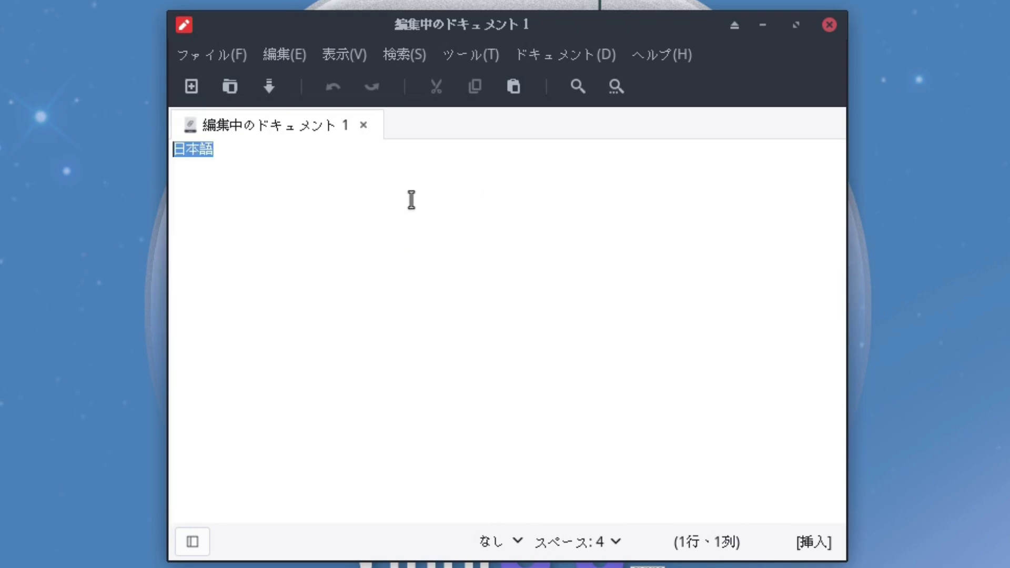
{"action": "type", "text": "nyuuryoku"}
{"action": "key", "text": "space"}
Step: Finish the sentence with できるようになりました, committing each part
{"action": "type", "text": "dekiryou"}
{"action": "key", "text": "BackSpace"}
{"action": "key", "text": "BackSpace"}
{"action": "key", "text": "BackSpace"}
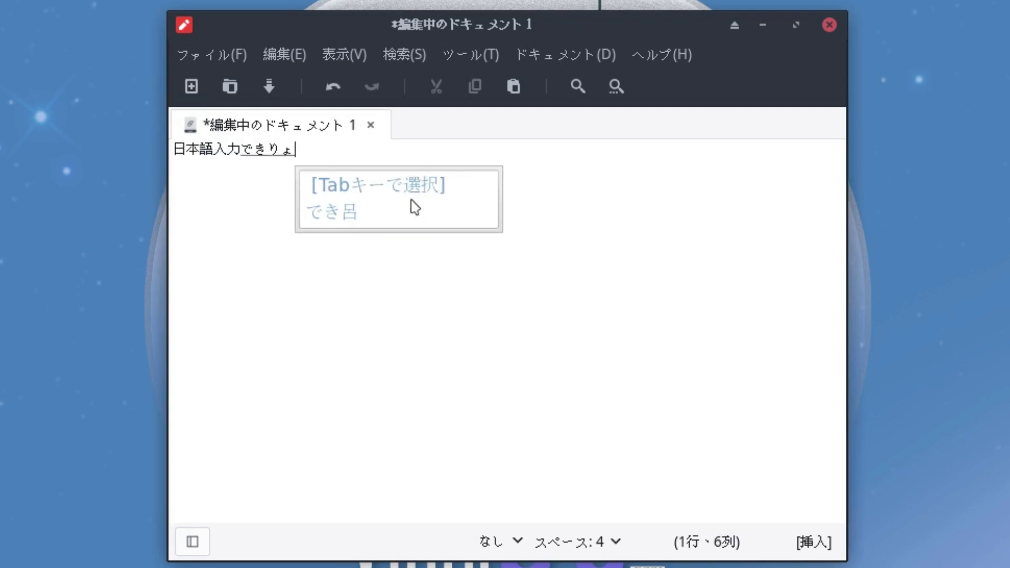
{"action": "type", "text": "ru"}
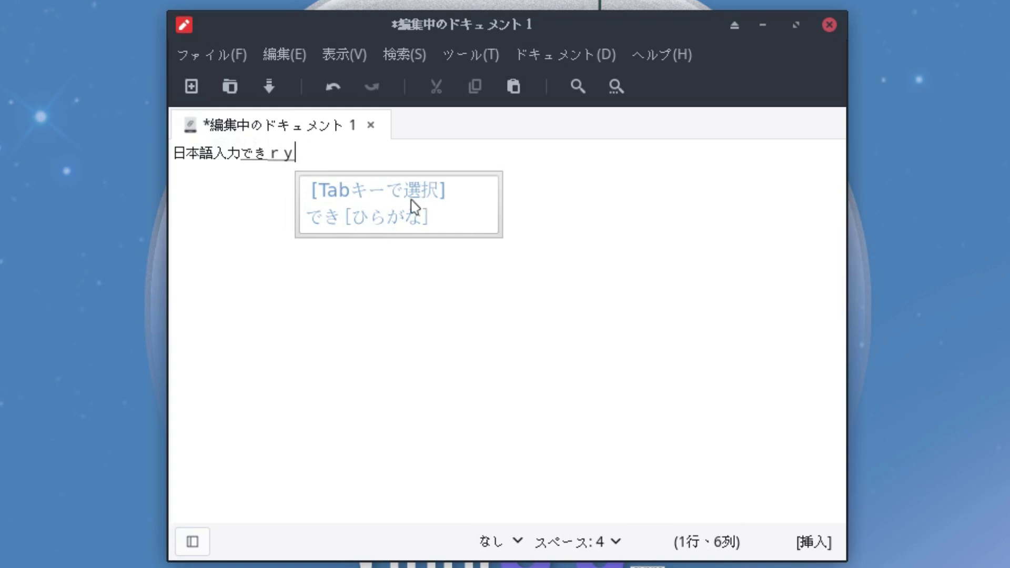
{"action": "type", "text": "youni"}
{"action": "key", "text": "Return"}
{"action": "type", "text": "narimas"}
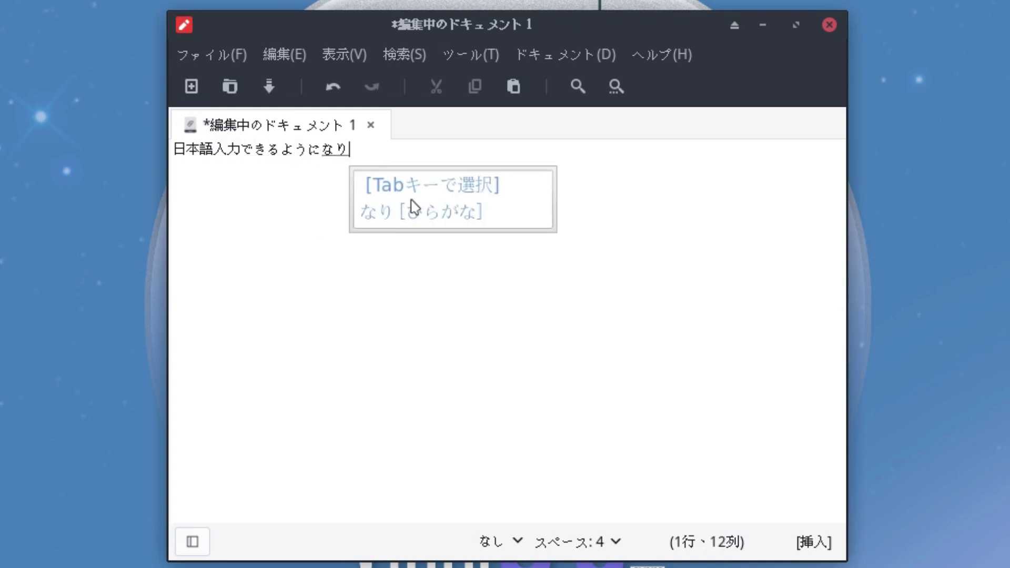
{"action": "type", "text": "hita"}
{"action": "key", "text": "Return"}
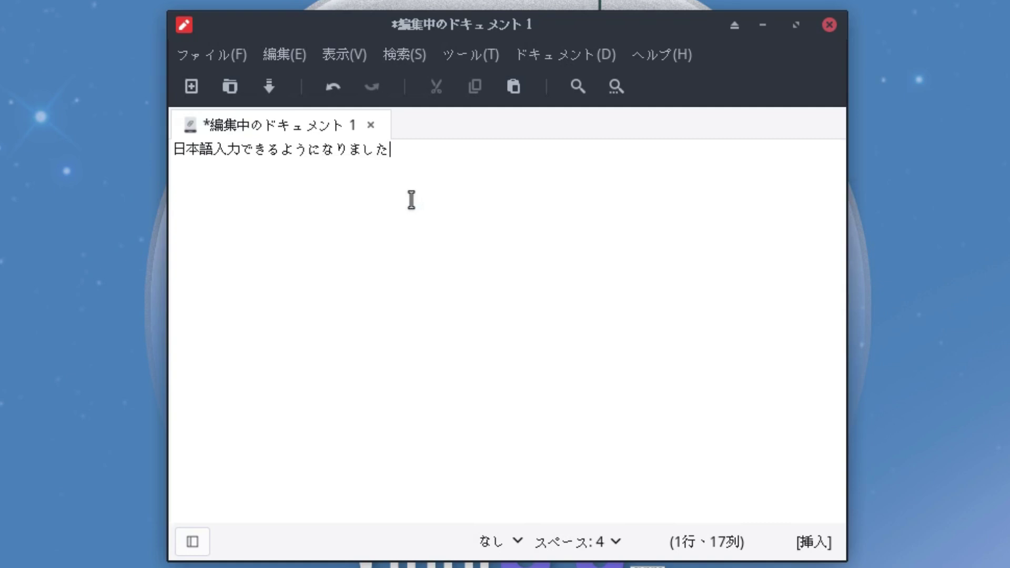
{"action": "key", "text": "ctrl+alt+Left"}
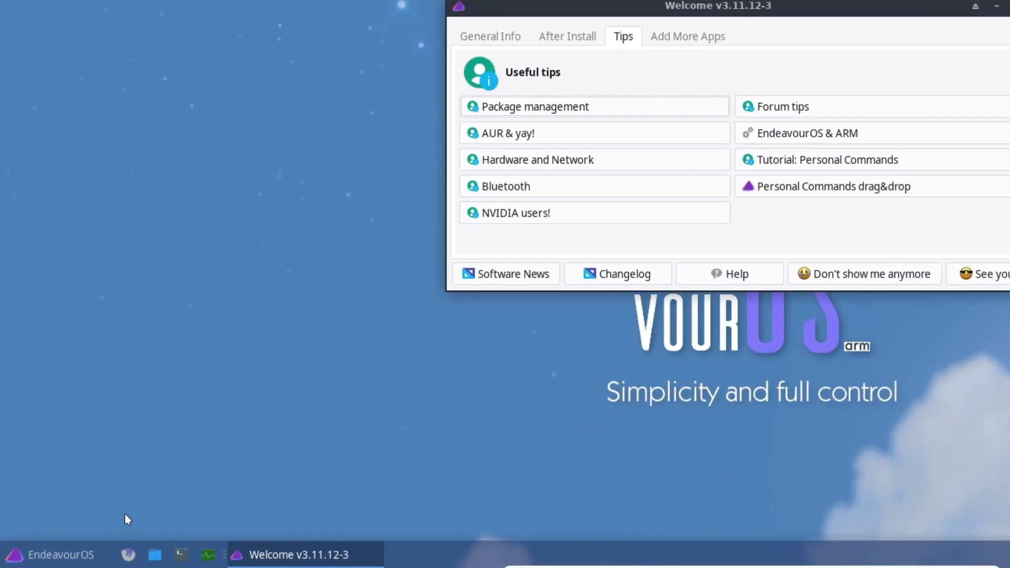
Step: Check the Add More Apps list and the Internet menu category, which now lists Chromium beside Firefox
{"action": "left_click", "coordinate": [77, 555]}
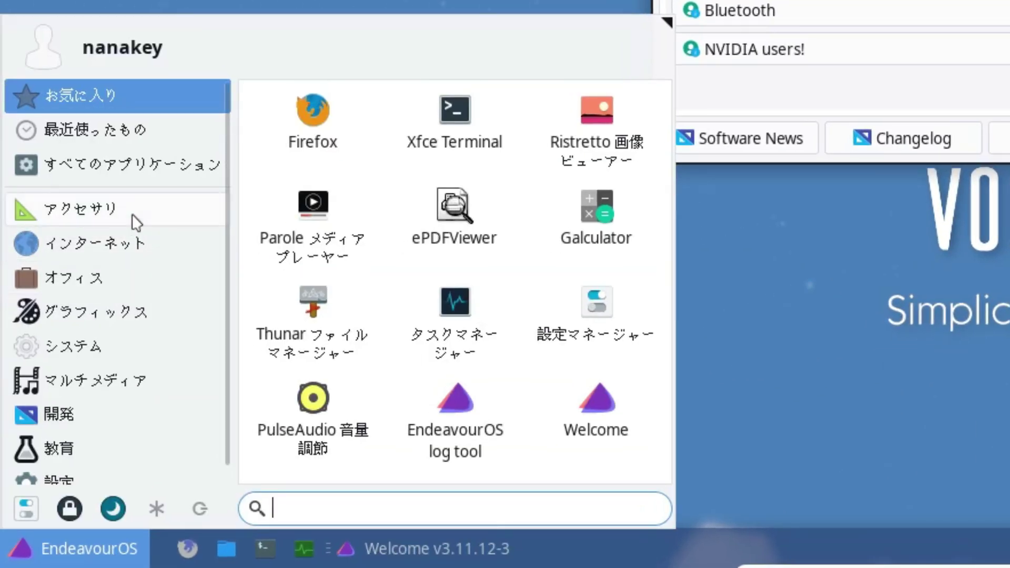
{"action": "left_click", "coordinate": [137, 240]}
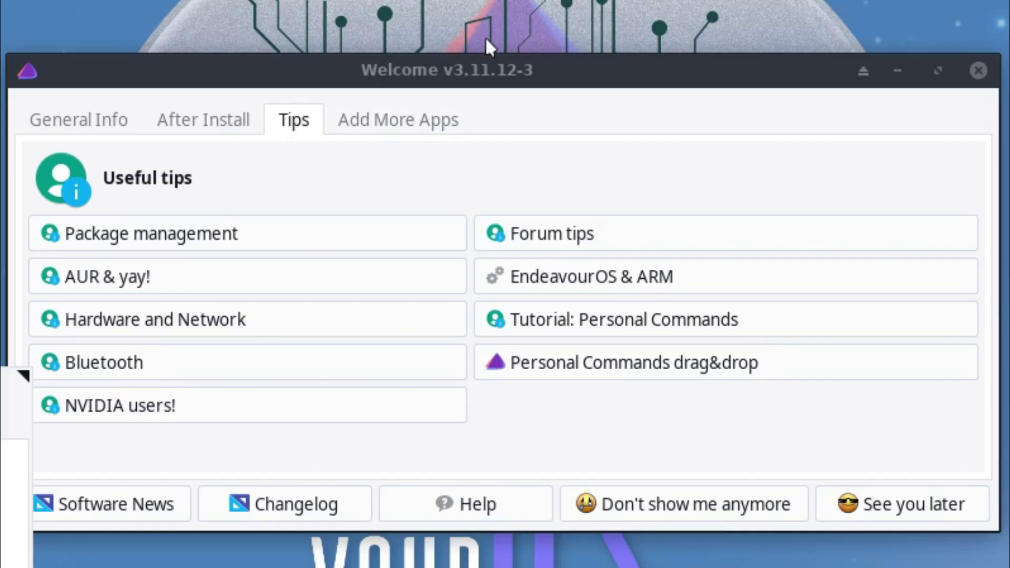
{"action": "left_click", "coordinate": [426, 127]}
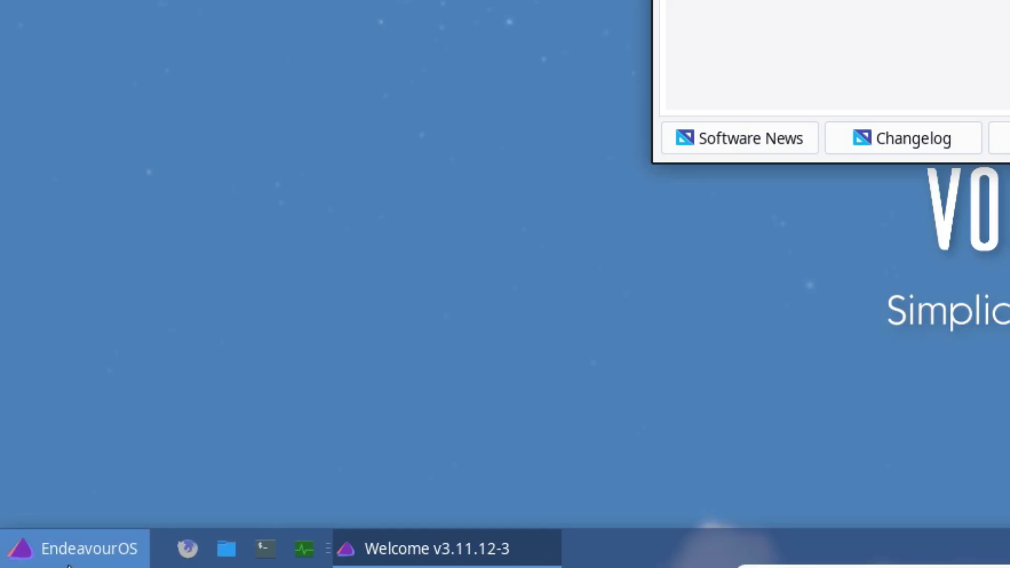
{"action": "left_click", "coordinate": [79, 549]}
{"action": "left_click", "coordinate": [140, 246]}
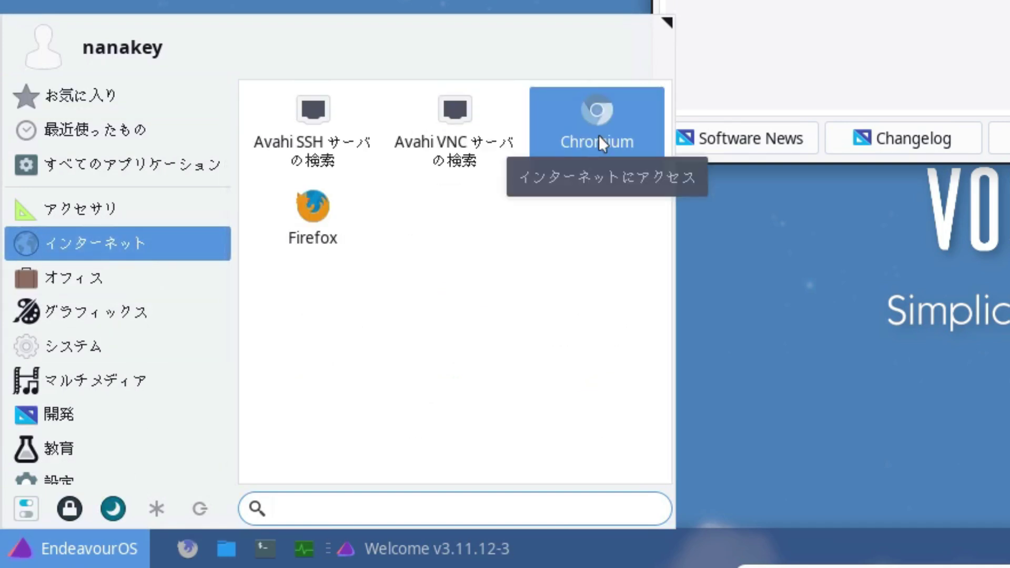
Step: Browse the Office, Graphics, System, Multimedia, Development and Education categories, then close the menu
{"action": "left_click", "coordinate": [182, 296]}
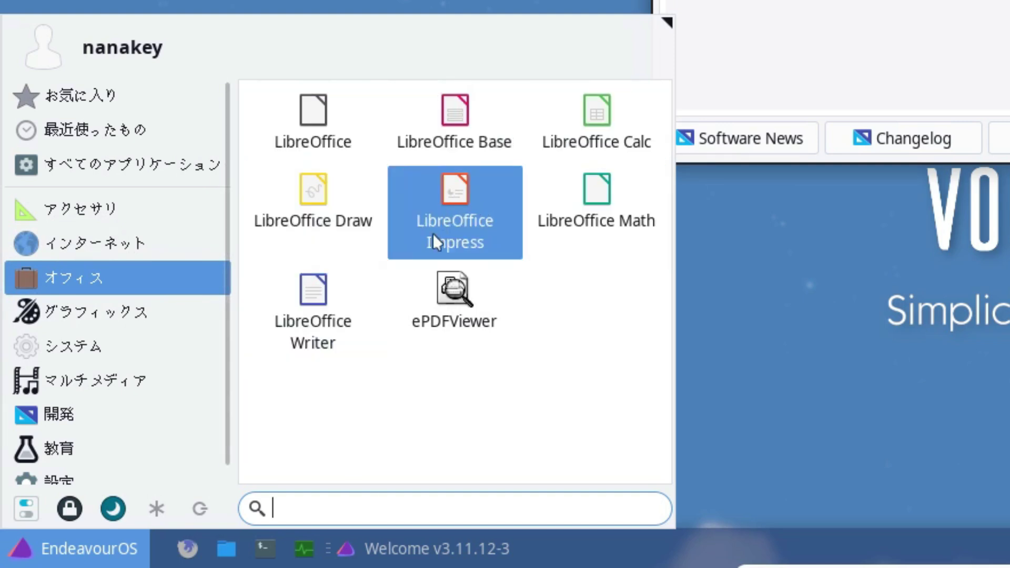
{"action": "left_click", "coordinate": [198, 327]}
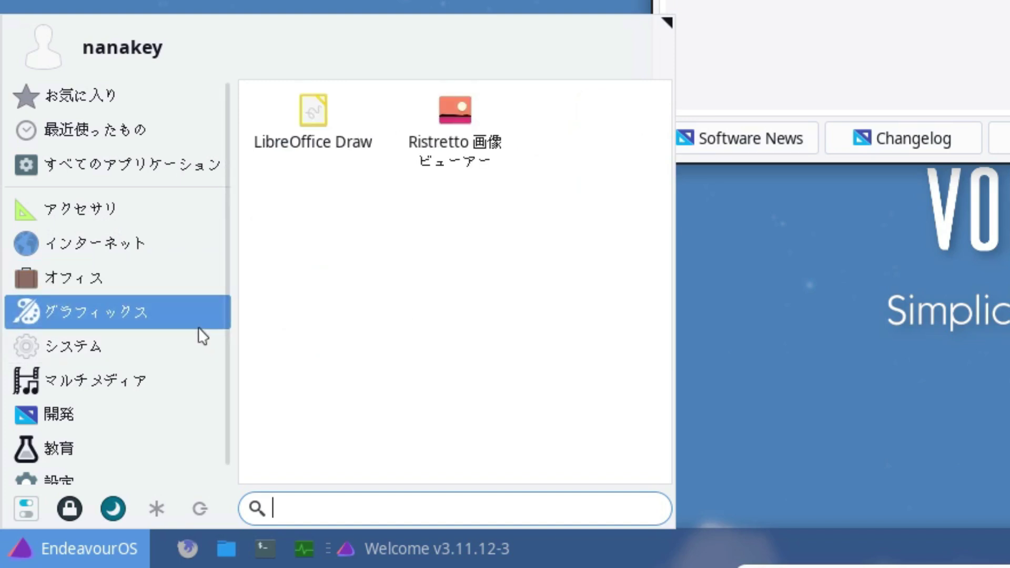
{"action": "left_click", "coordinate": [210, 349]}
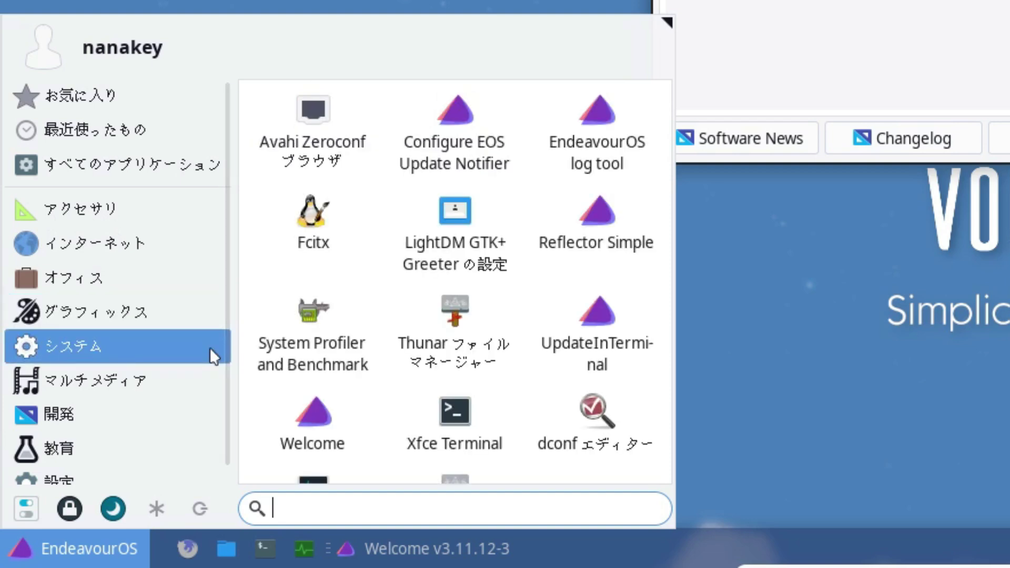
{"action": "scroll", "coordinate": [412, 348], "scroll_direction": "down", "scroll_amount": 1}
{"action": "scroll", "coordinate": [347, 294], "scroll_direction": "up", "scroll_amount": 1}
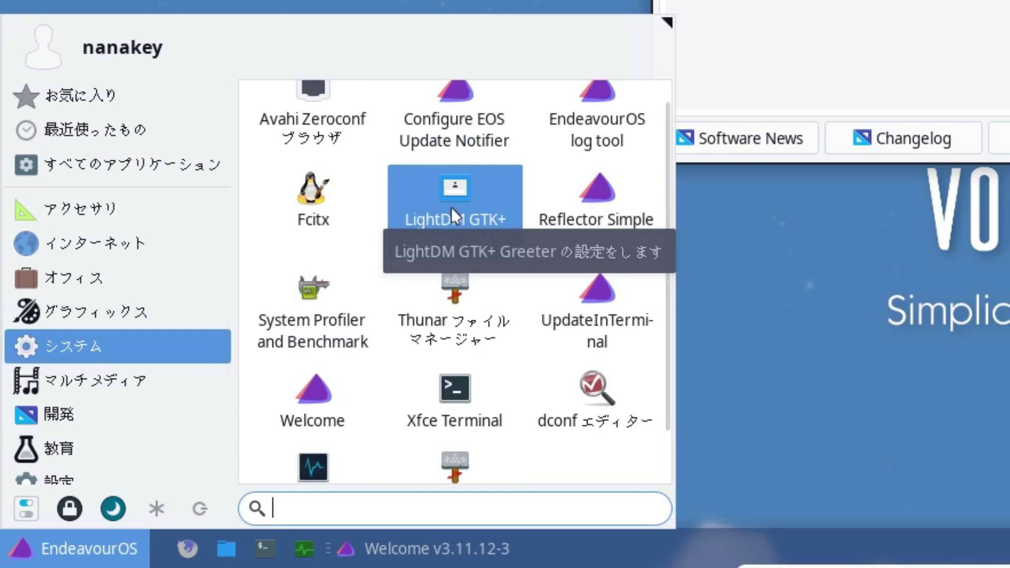
{"action": "scroll", "coordinate": [365, 451], "scroll_direction": "down", "scroll_amount": 1}
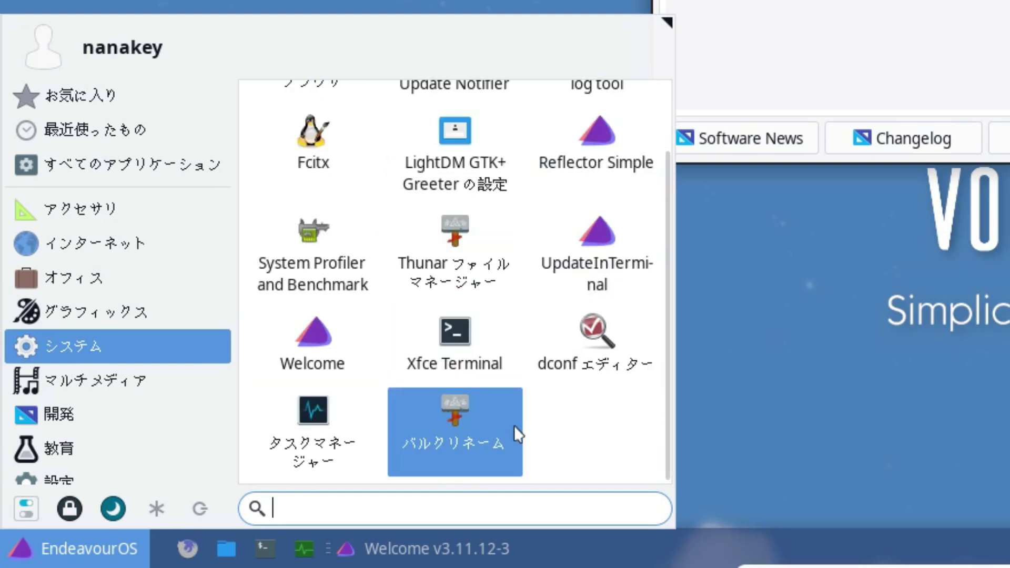
{"action": "left_click", "coordinate": [189, 392]}
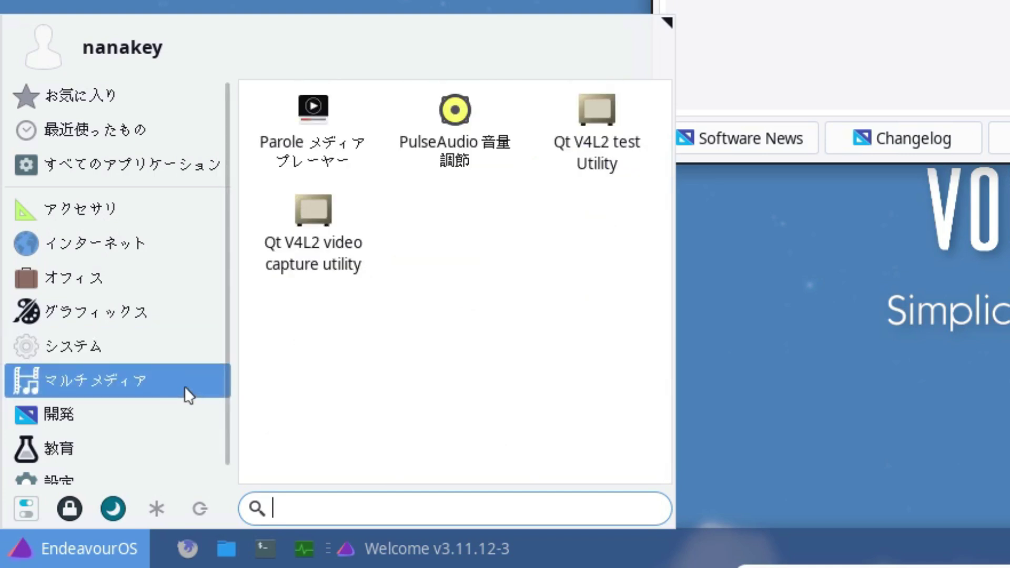
{"action": "left_click", "coordinate": [164, 429]}
{"action": "left_click", "coordinate": [159, 465]}
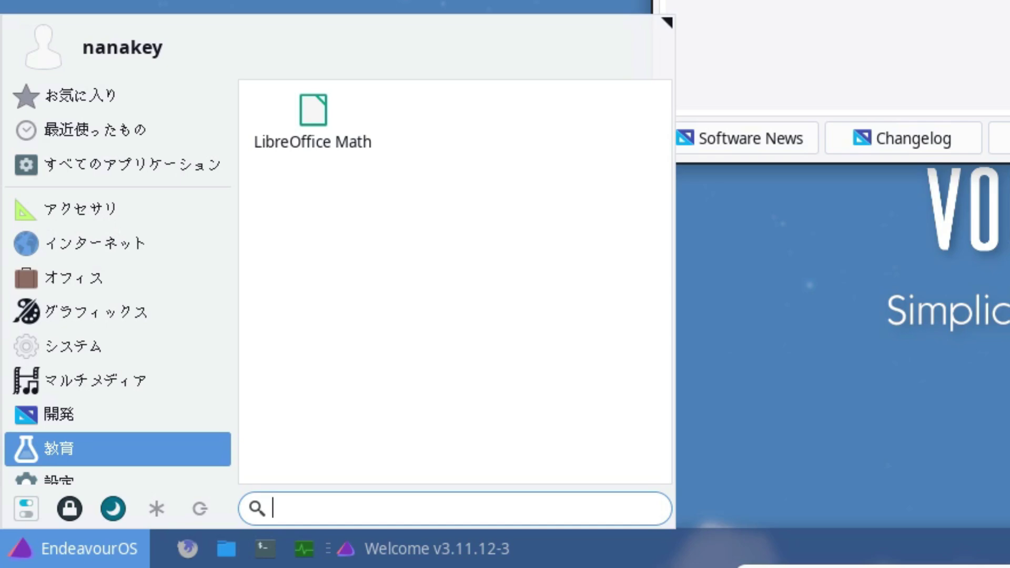
{"action": "key", "text": "Escape"}
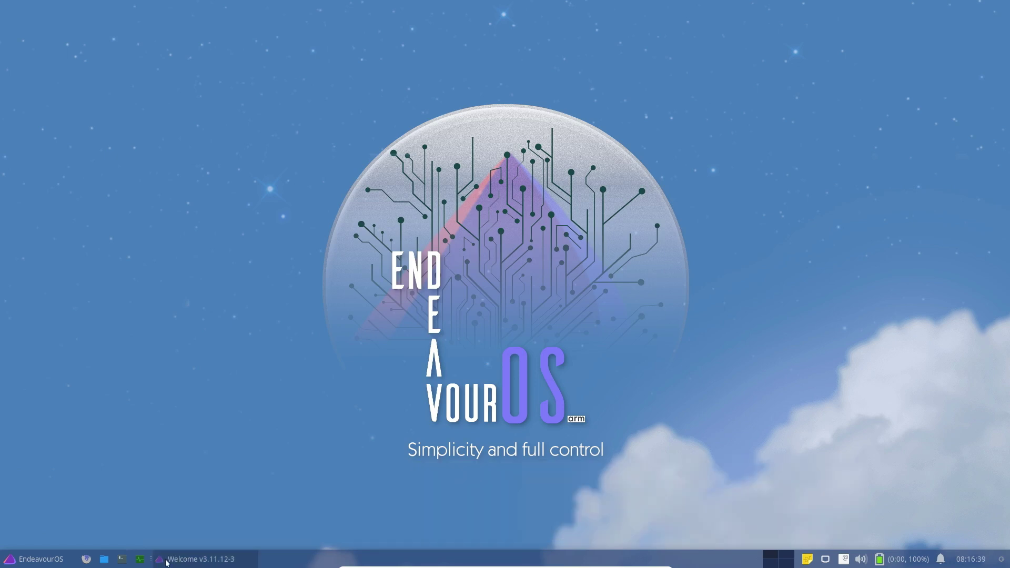
Step: Open a terminal and sync the package databases with sudo pacman -Sy
{"action": "left_click", "coordinate": [124, 562]}
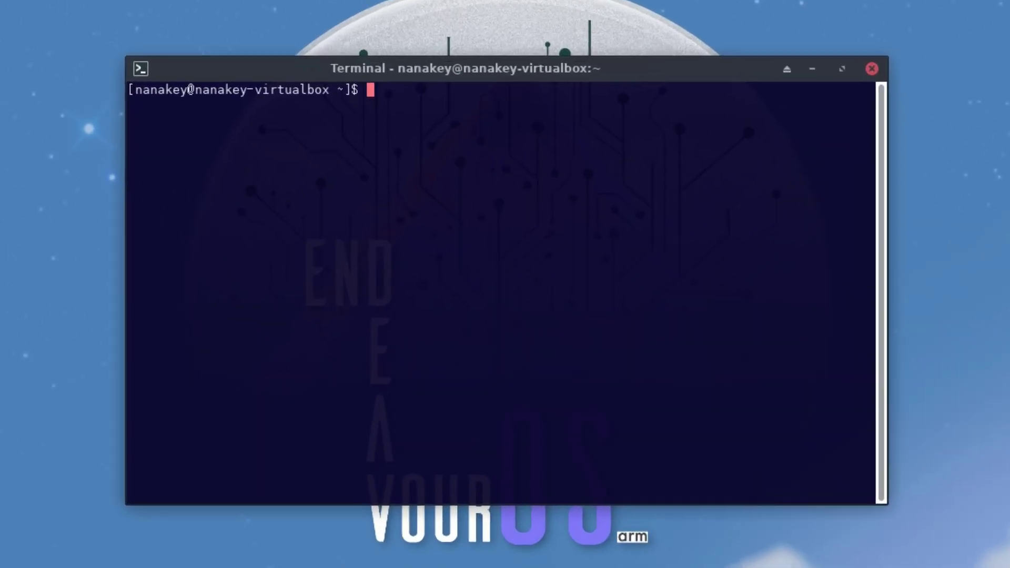
{"action": "type", "text": "sudo pacman -Sy"}
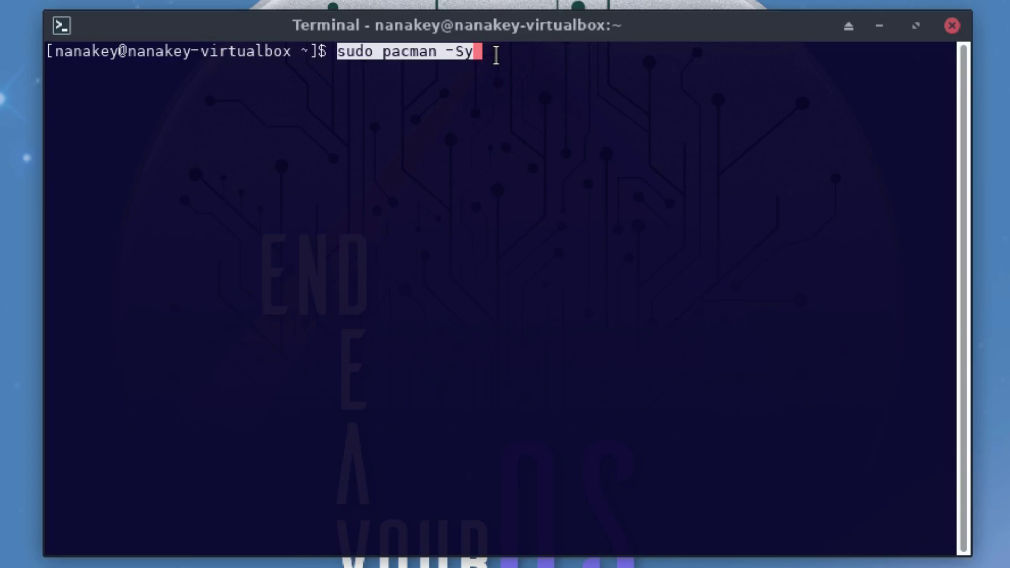
{"action": "key", "text": "Return"}
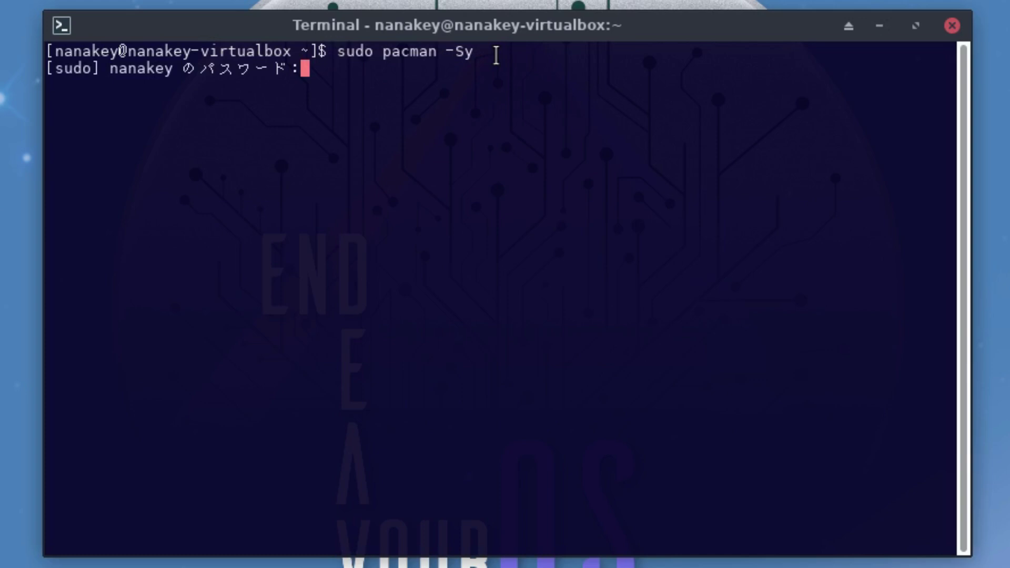
{"action": "key", "text": "Return"}
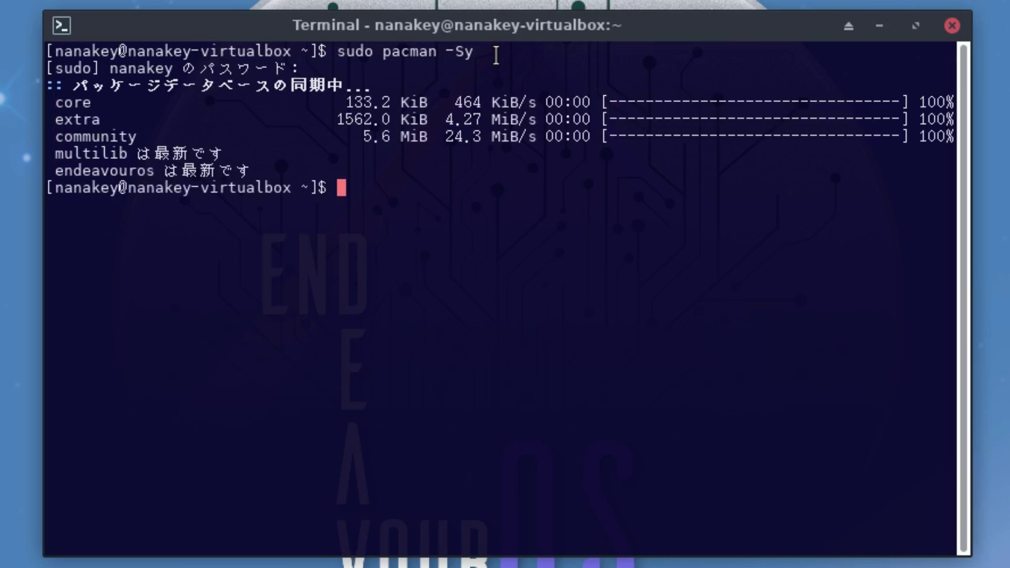
Step: Run sudo pacman -Syu, accepting replacements until it aborts on virtualbox-guest-utils, then type sudo pacman -S
{"action": "type", "text": "sudo pacman -Syu"}
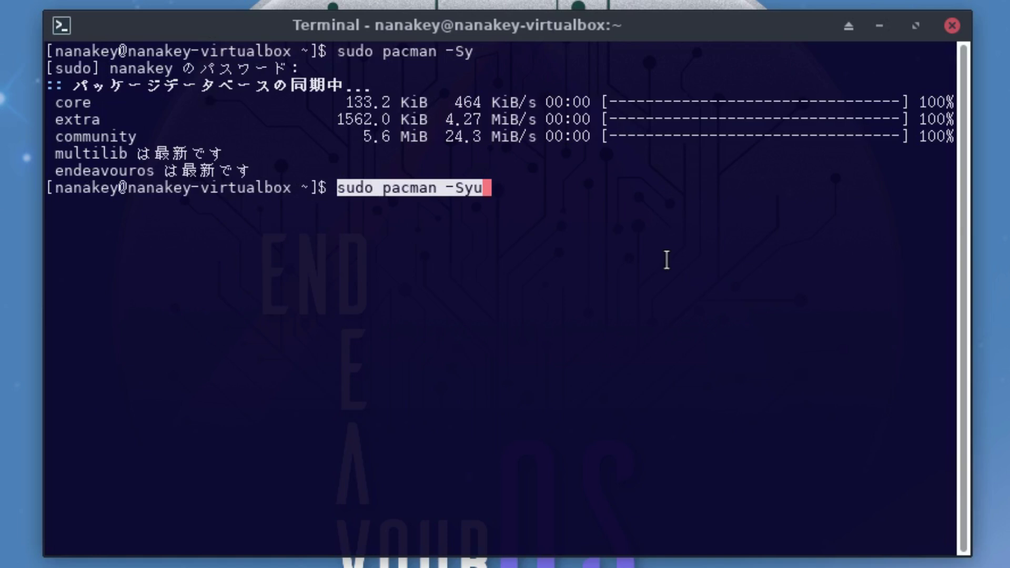
{"action": "key", "text": "Return"}
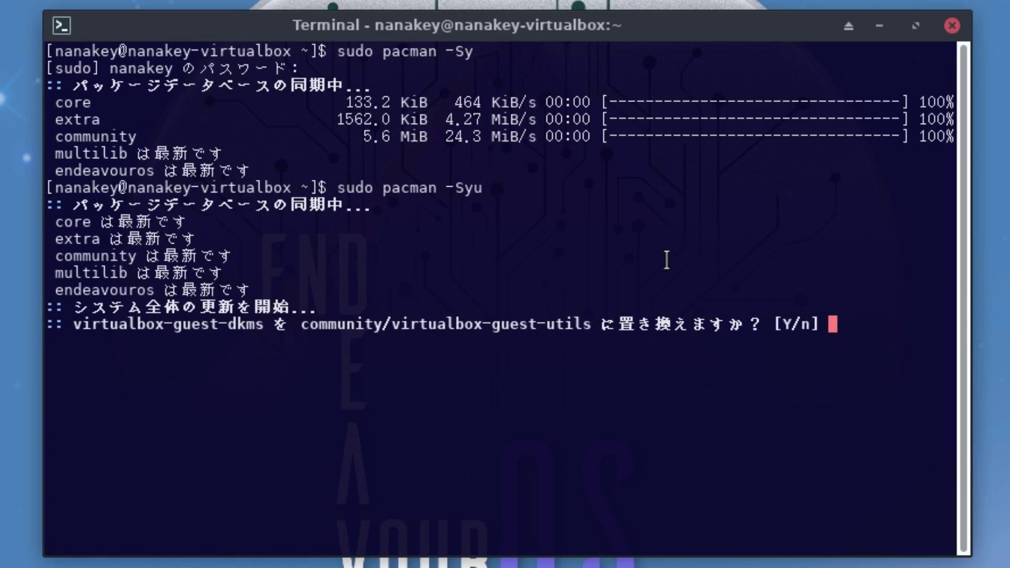
{"action": "type", "text": "y"}
{"action": "key", "text": "Return"}
{"action": "key", "text": "Return"}
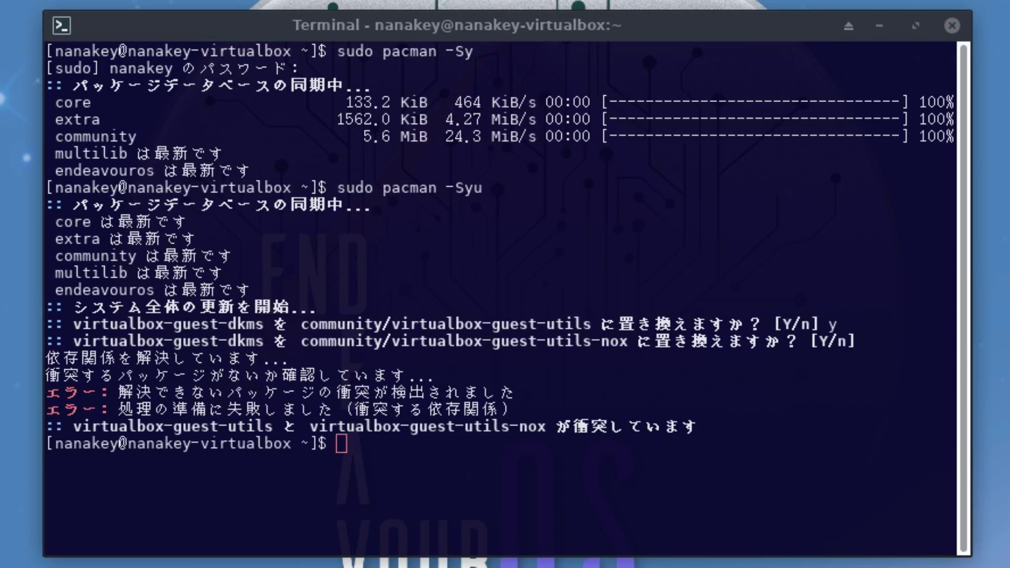
{"action": "left_click", "coordinate": [579, 462]}
{"action": "type", "text": "sudo pacman -S"}
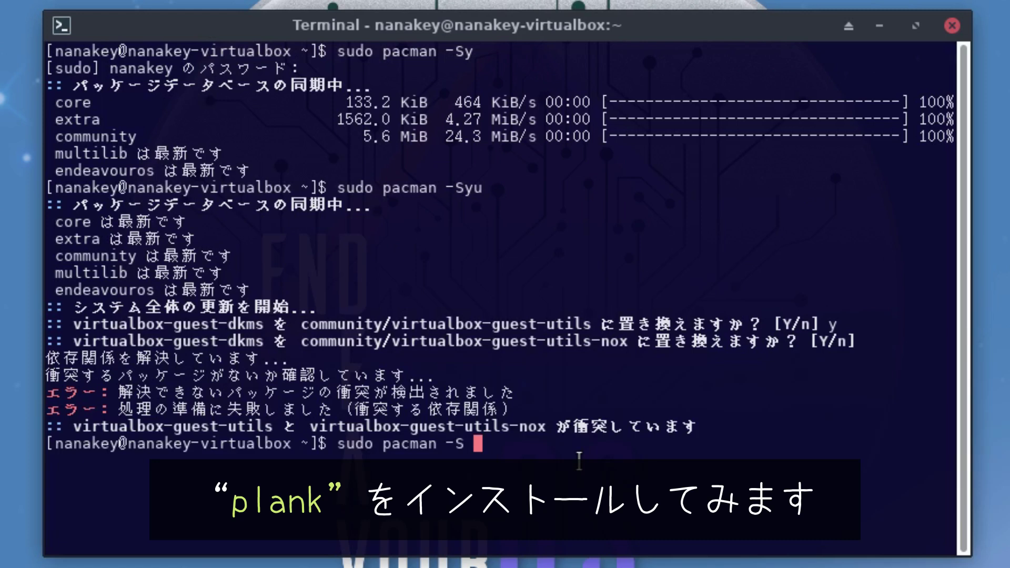
Step: Install plank and its dependencies with pacman
{"action": "type", "text": "pla"}
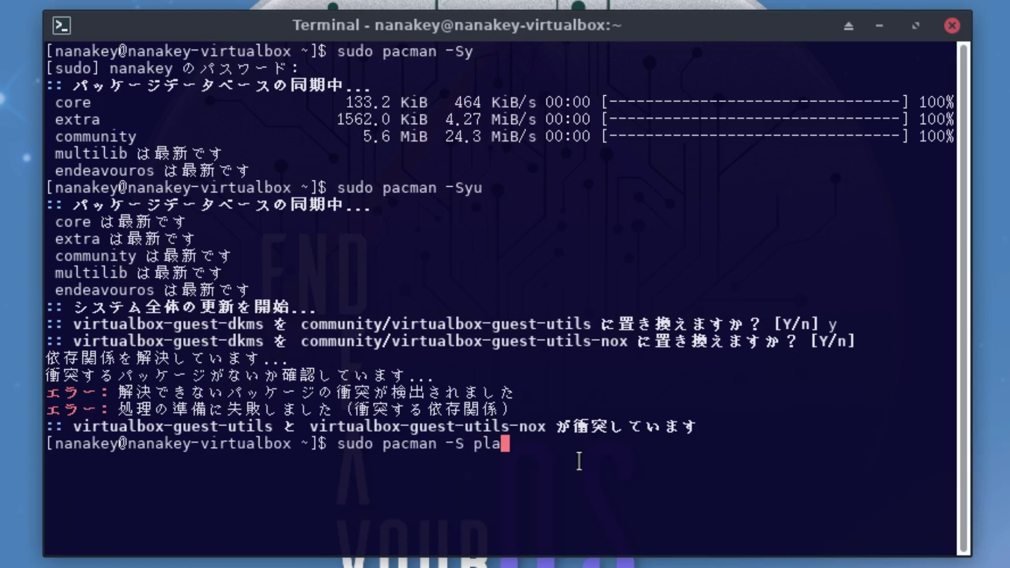
{"action": "type", "text": "nk"}
{"action": "key", "text": "Return"}
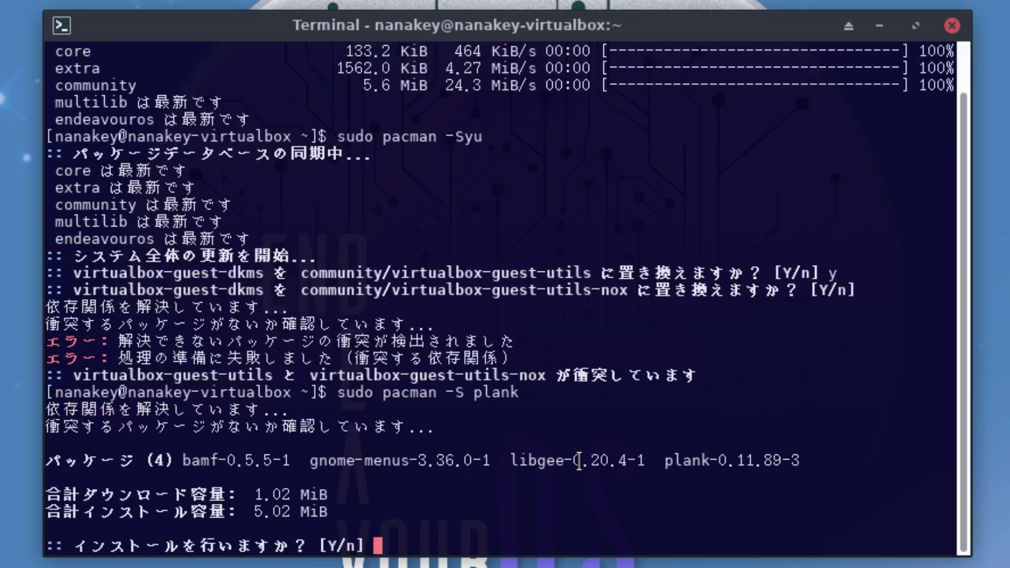
{"action": "type", "text": "y"}
{"action": "key", "text": "Return"}
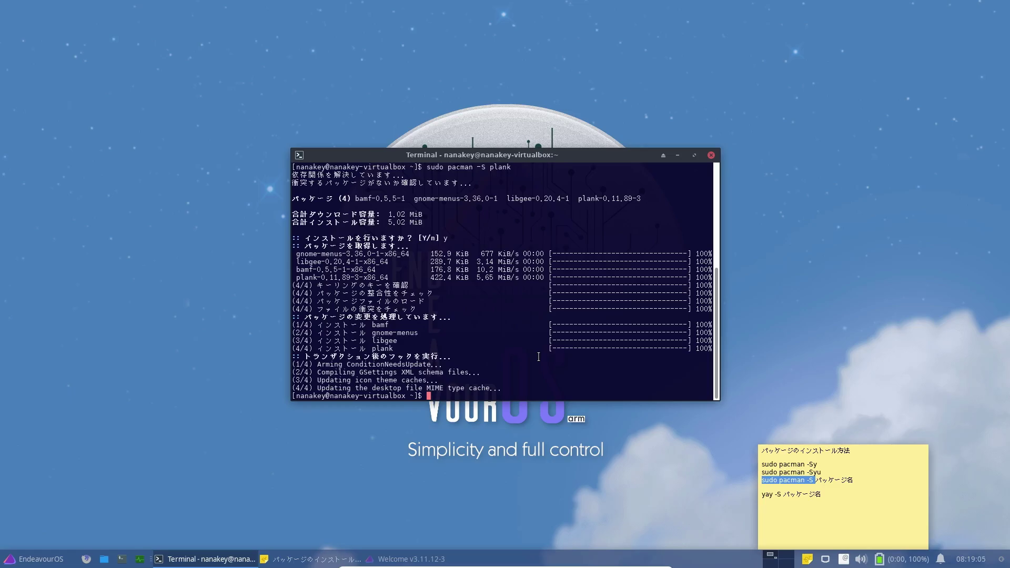
Step: Launch the Plank dock from the Accessories (アクセサリ) menu category
{"action": "left_click", "coordinate": [46, 560]}
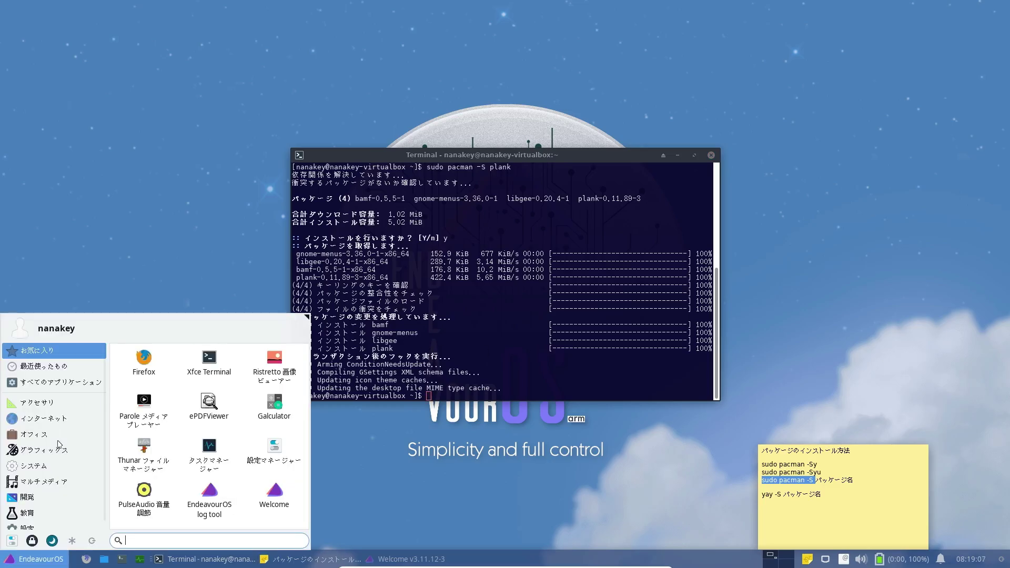
{"action": "left_click", "coordinate": [37, 403]}
{"action": "left_click", "coordinate": [144, 405]}
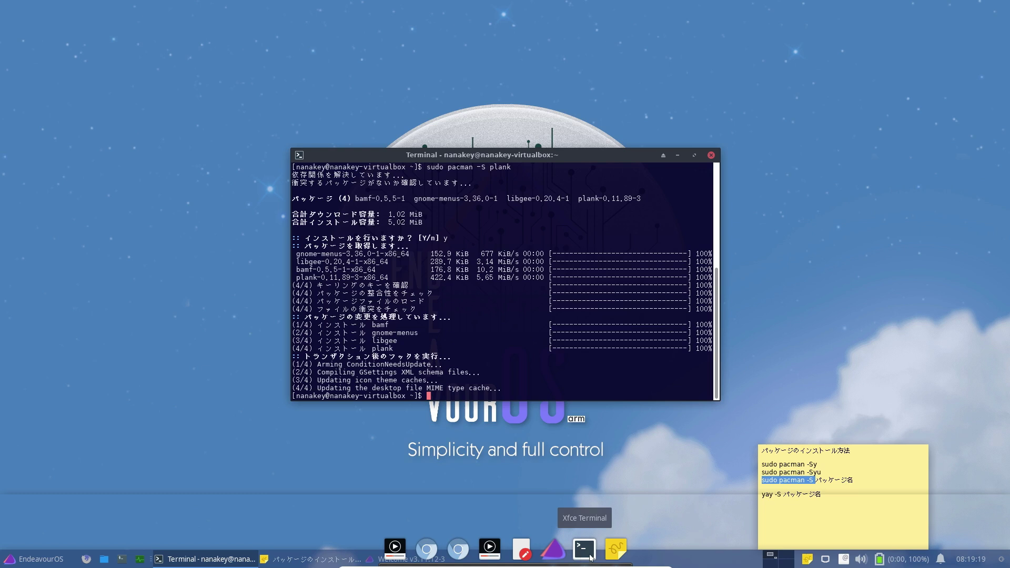
Step: Set the Plank dock position to the left edge (左端) in its preferences
{"action": "right_click", "coordinate": [591, 557]}
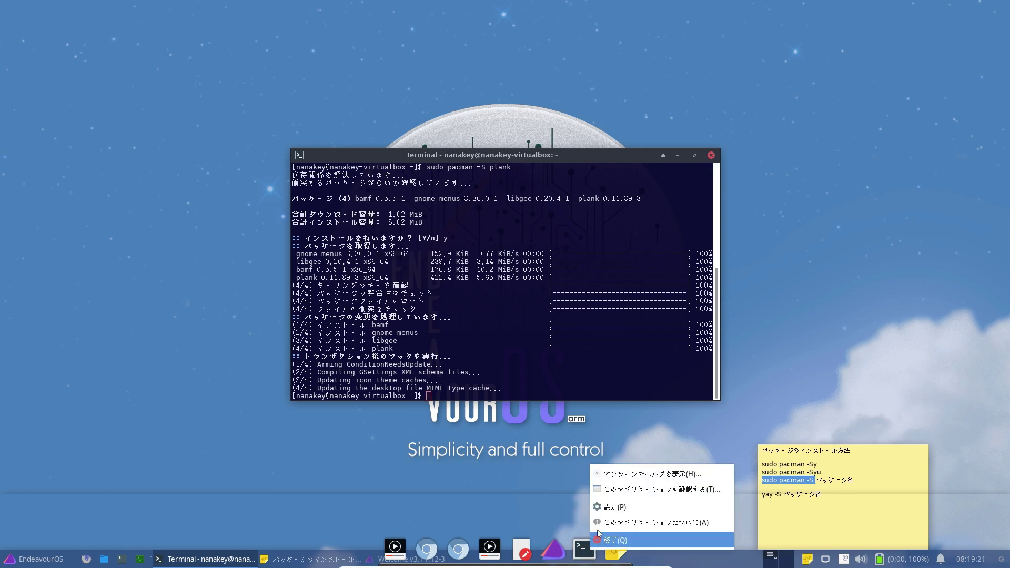
{"action": "left_click", "coordinate": [625, 507]}
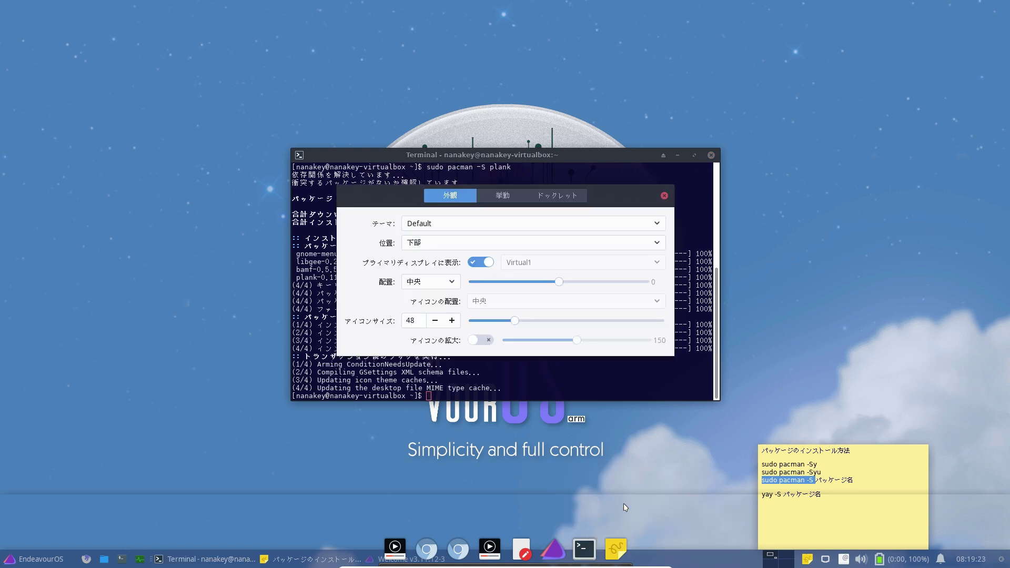
{"action": "left_click", "coordinate": [465, 250]}
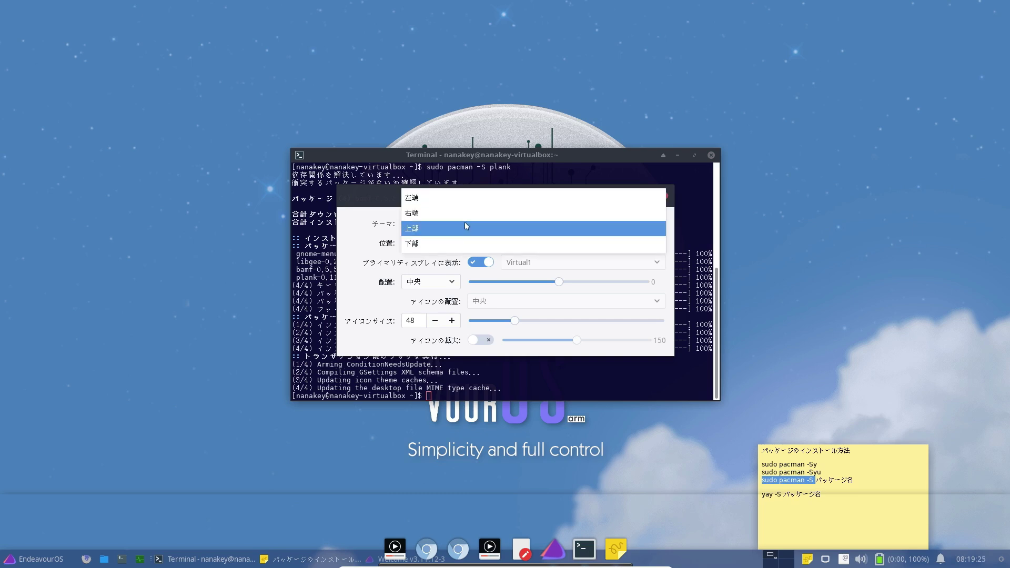
{"action": "key", "text": "Escape"}
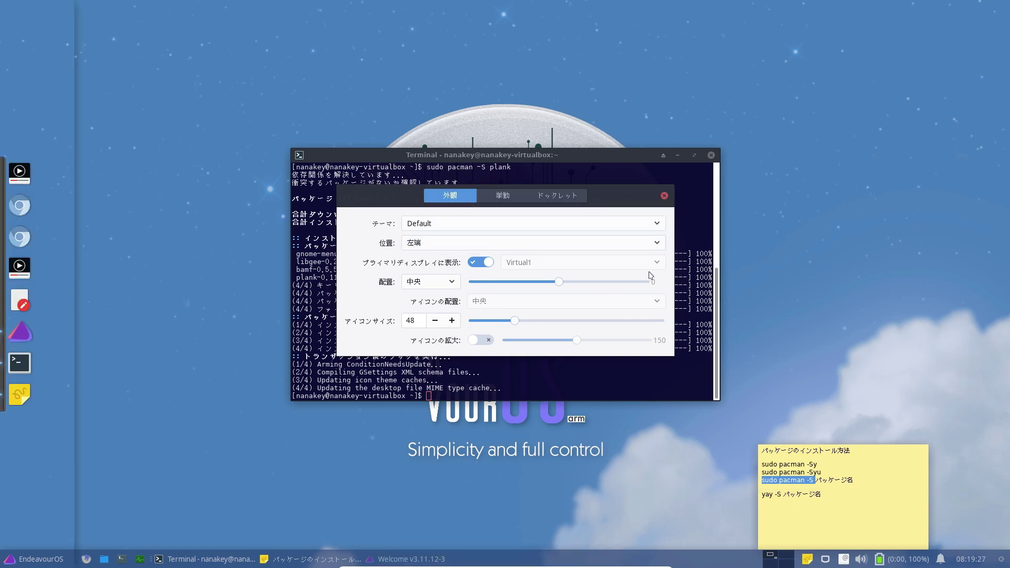
{"action": "left_click", "coordinate": [665, 196]}
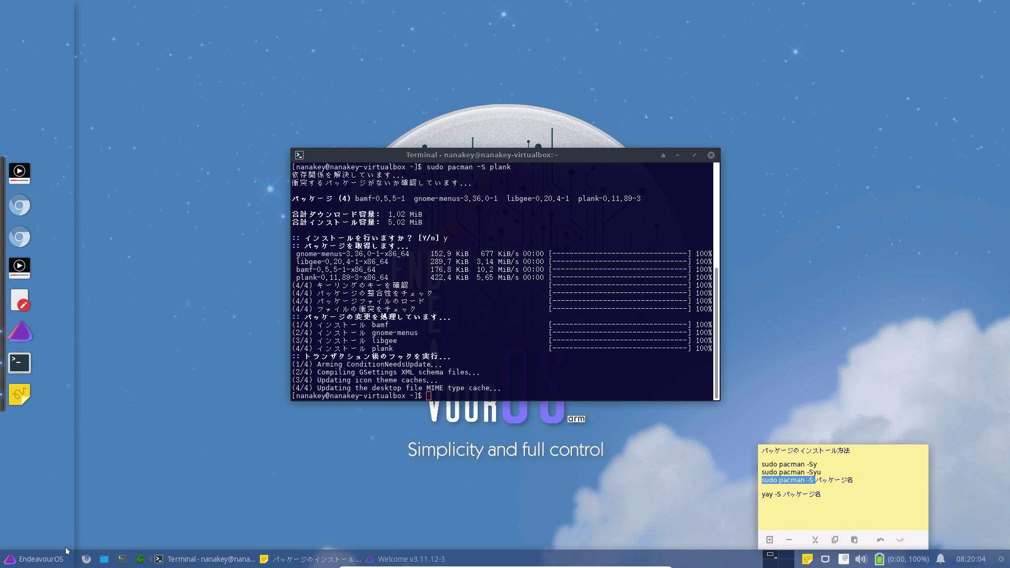
Step: Uncheck ドックウィンドウに影を落とす under the window manager tweaks' compositing settings
{"action": "left_click", "coordinate": [42, 559]}
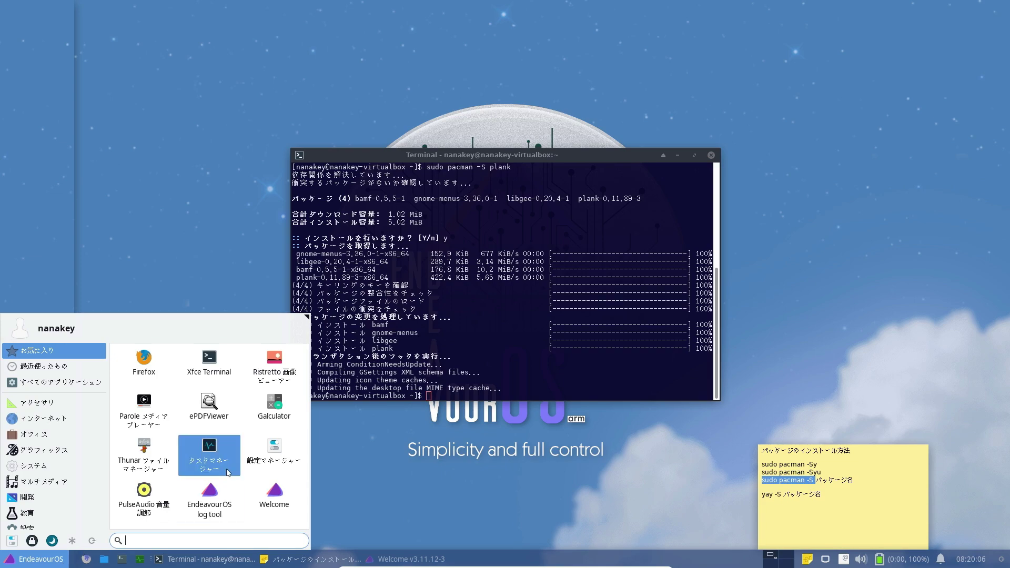
{"action": "left_click", "coordinate": [274, 452]}
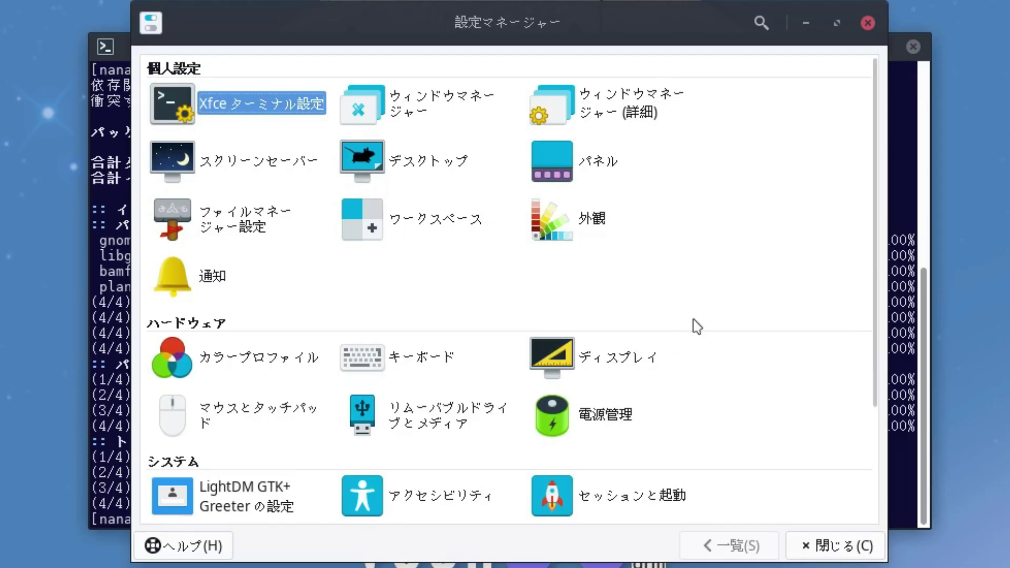
{"action": "left_click", "coordinate": [600, 124]}
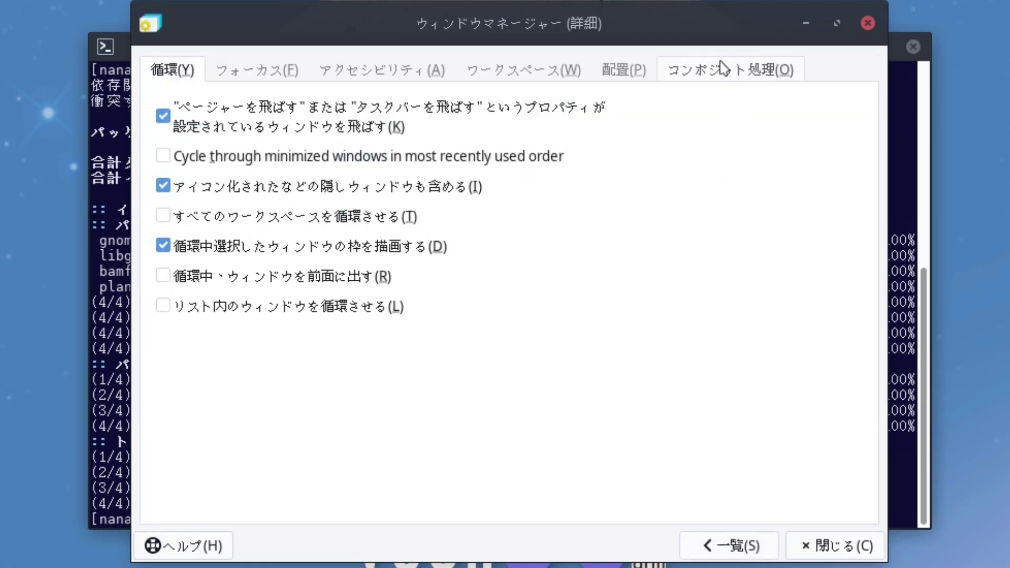
{"action": "left_click", "coordinate": [715, 68]}
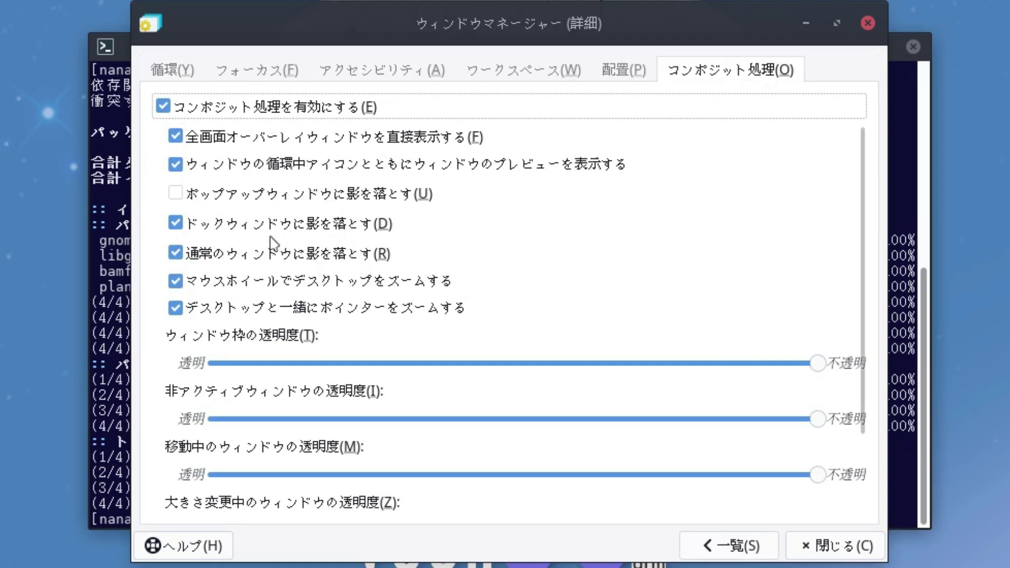
{"action": "left_click", "coordinate": [183, 229]}
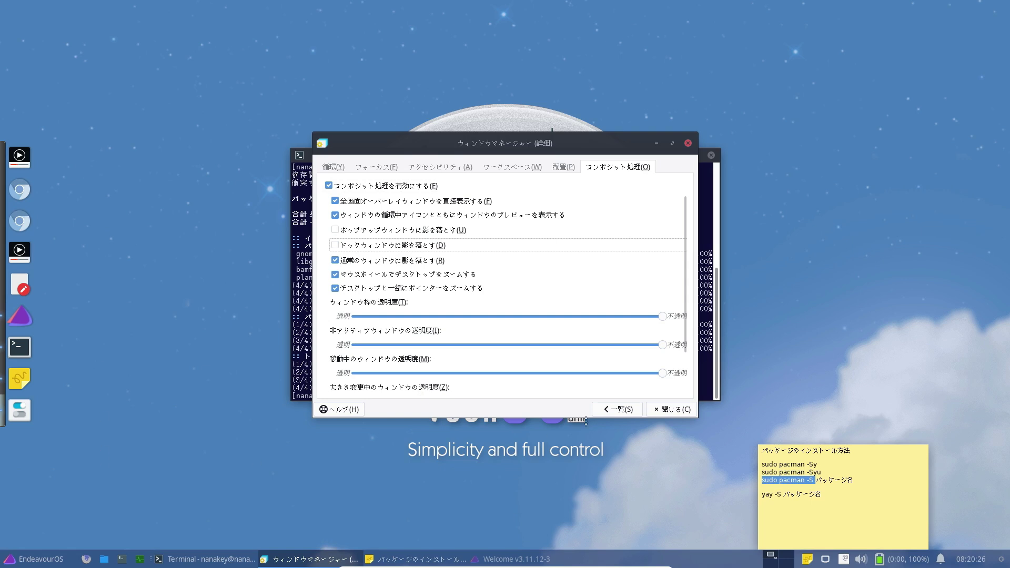
{"action": "left_click", "coordinate": [664, 410]}
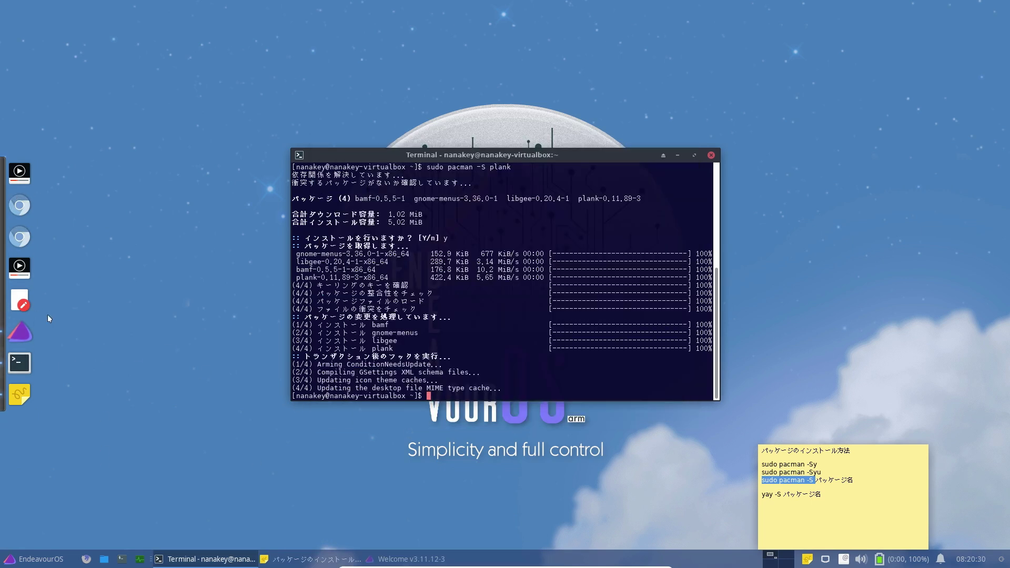
Step: Enable icon zoom (アイコンの拡大) in the Plank preferences
{"action": "right_click", "coordinate": [13, 280], "text": "ctrl"}
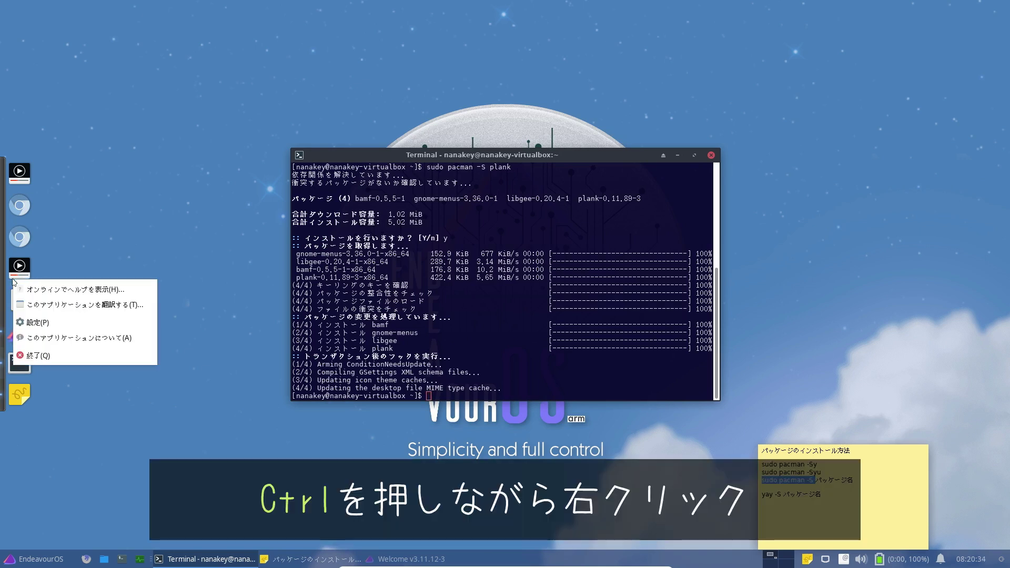
{"action": "left_click", "coordinate": [58, 328]}
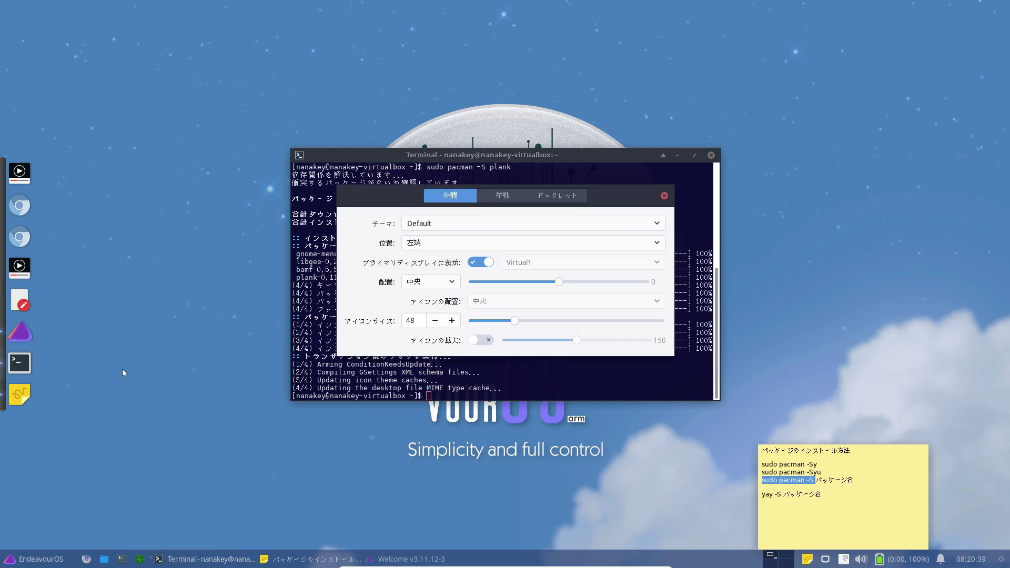
{"action": "left_click", "coordinate": [483, 341]}
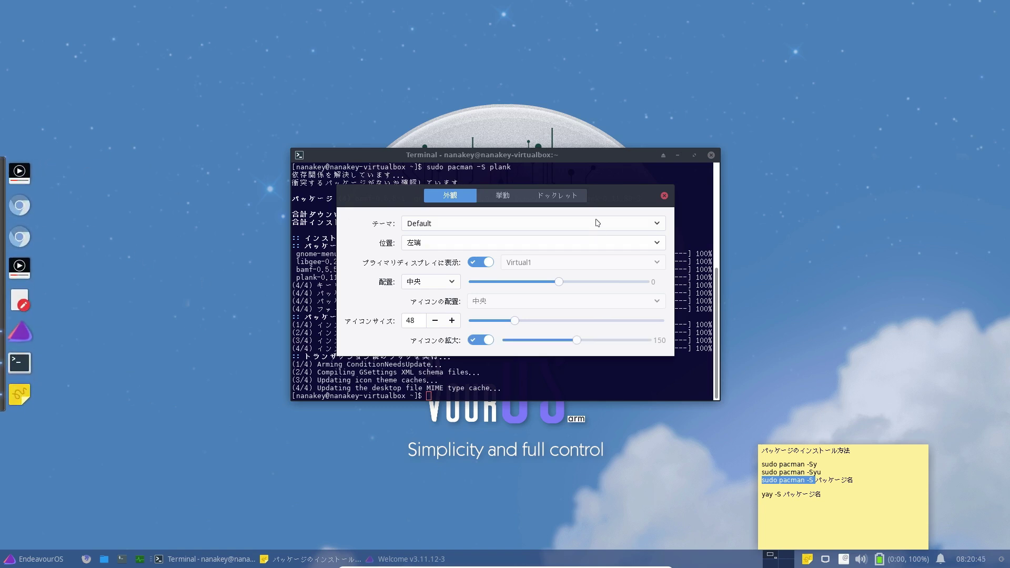
{"action": "left_click", "coordinate": [664, 196]}
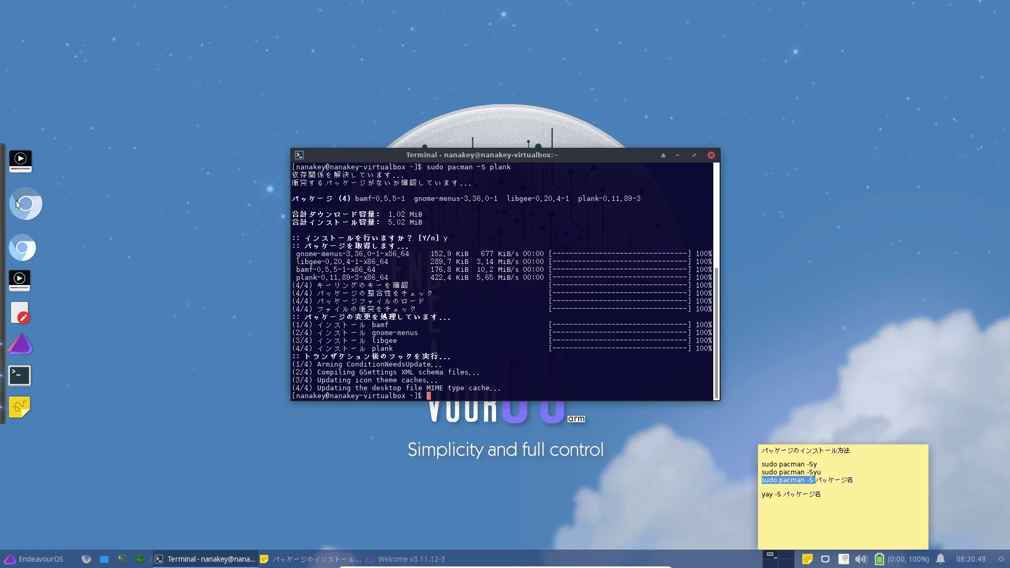
Step: Drag the duplicate Parole and Chromium icons off the dock
{"action": "right_click", "coordinate": [27, 274]}
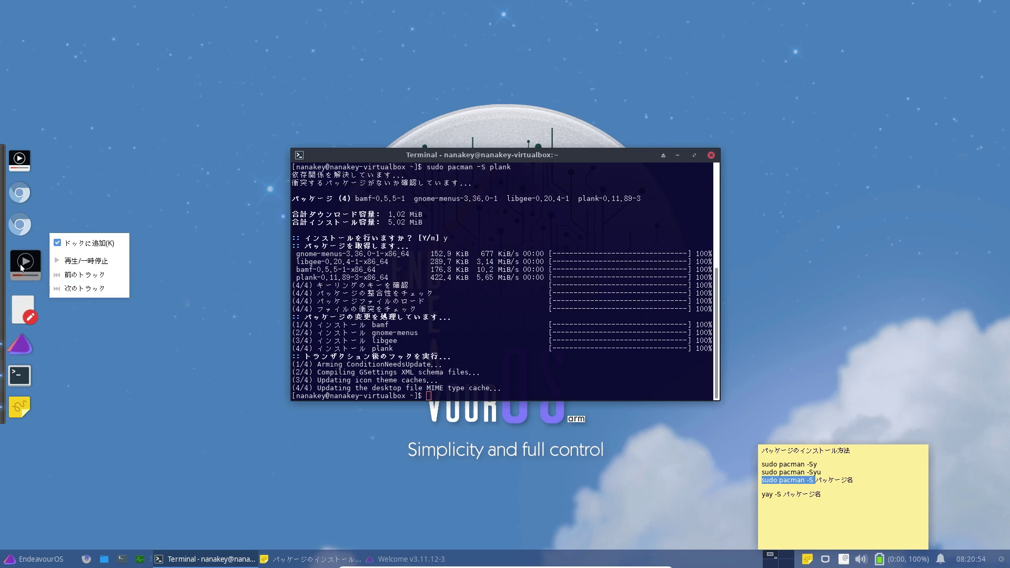
{"action": "key", "text": "Escape"}
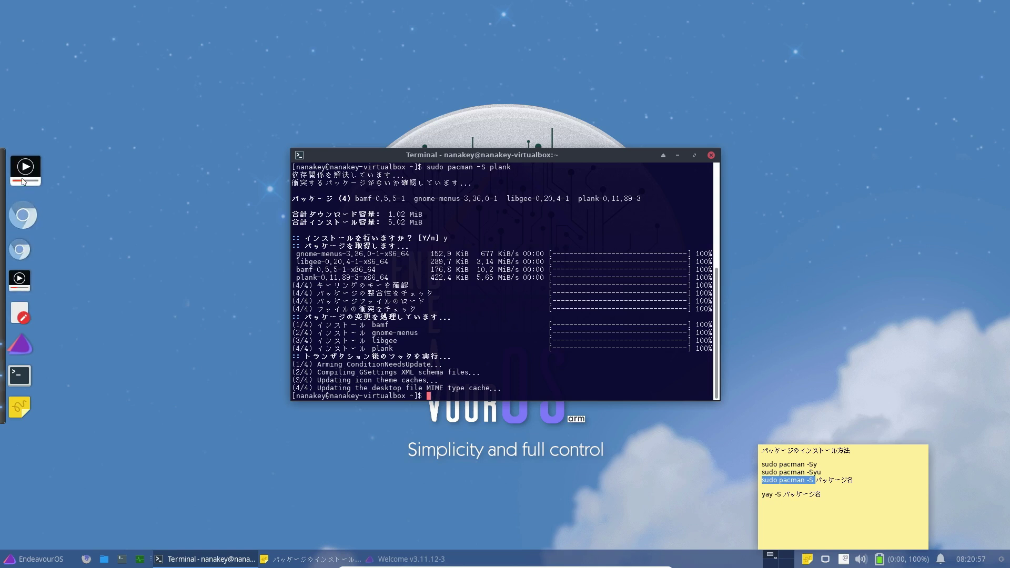
{"action": "left_click_drag", "start_coordinate": [19, 159], "coordinate": [169, 107]}
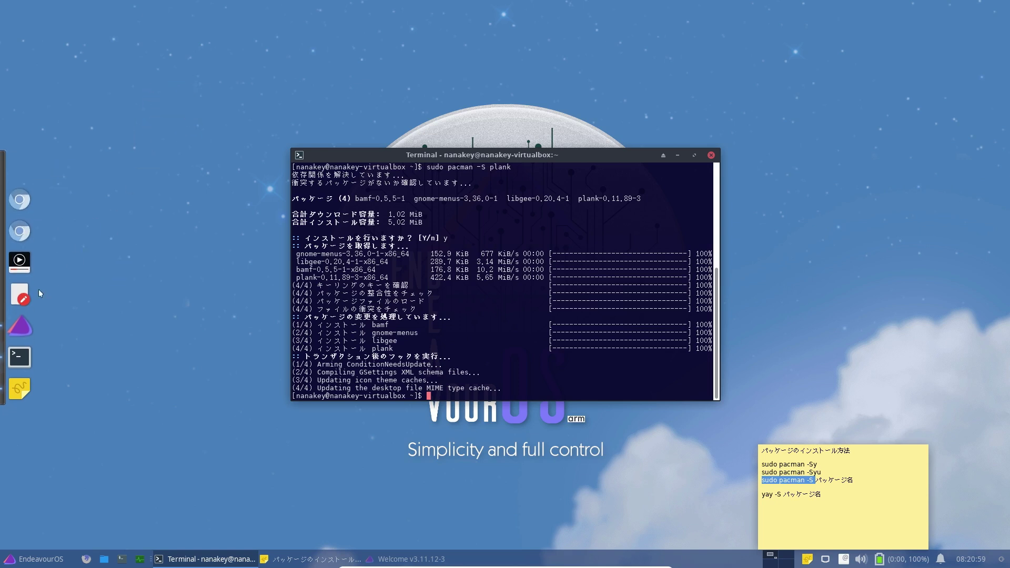
{"action": "left_click_drag", "start_coordinate": [22, 226], "coordinate": [226, 158]}
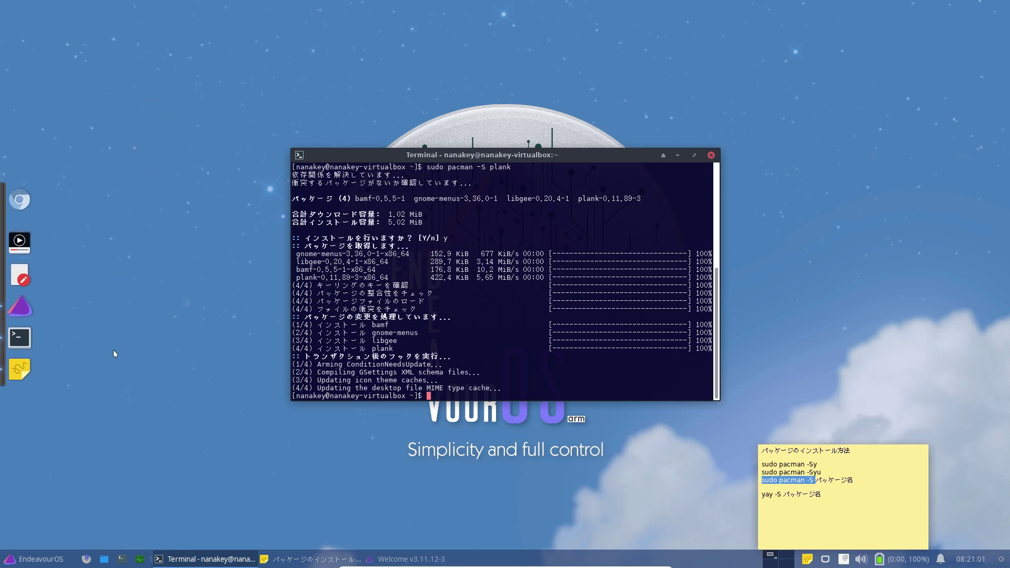
{"action": "left_click_drag", "start_coordinate": [126, 388], "coordinate": [454, 454]}
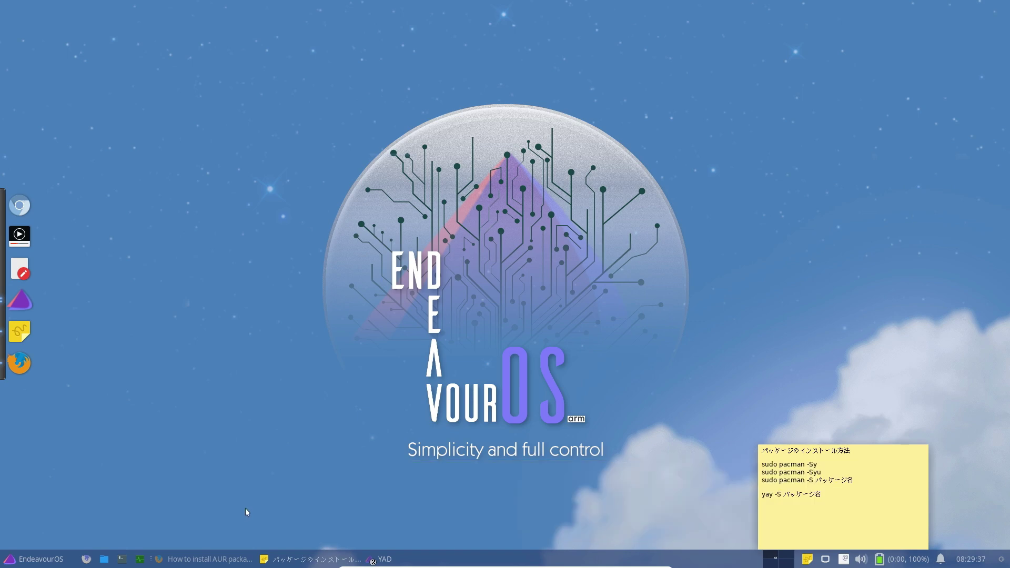
Step: Launch a new Xfce Terminal window from the taskbar launcher
{"action": "left_click", "coordinate": [122, 559]}
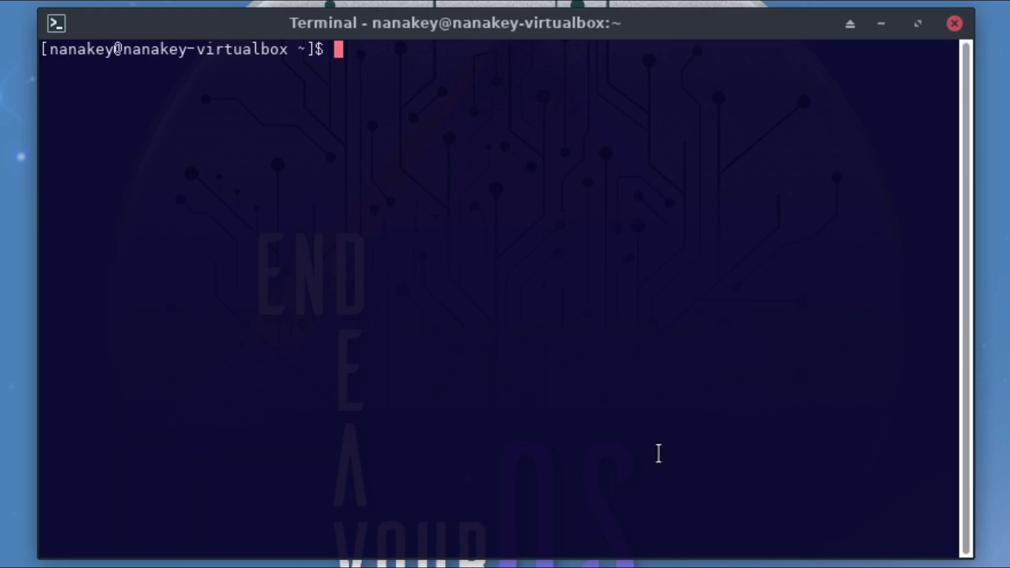
Step: Run 'sudo pacman -S google-chrome' and enter the sudo password; it reports target not found
{"action": "type", "text": "sudo "}
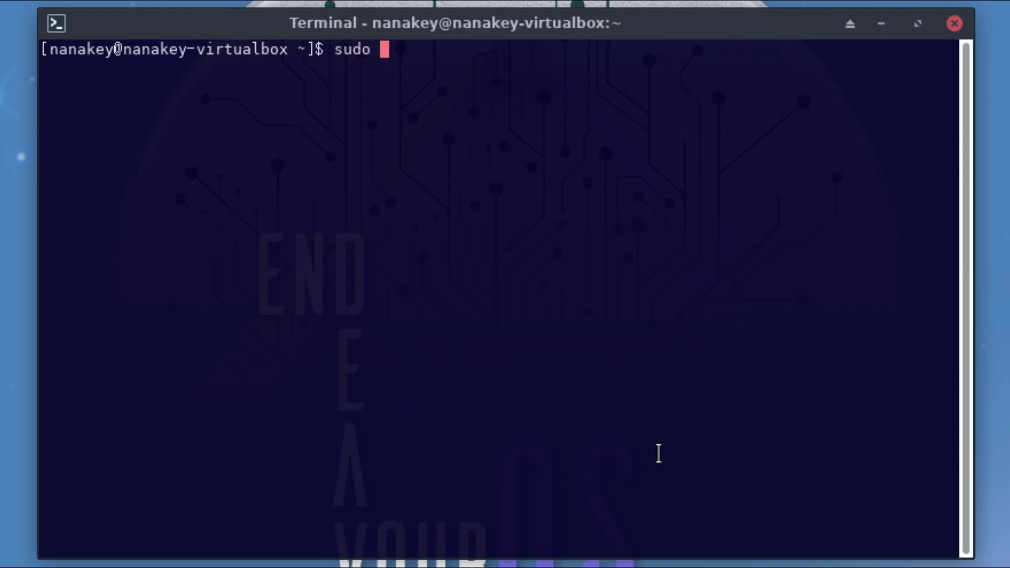
{"action": "type", "text": "pacman "}
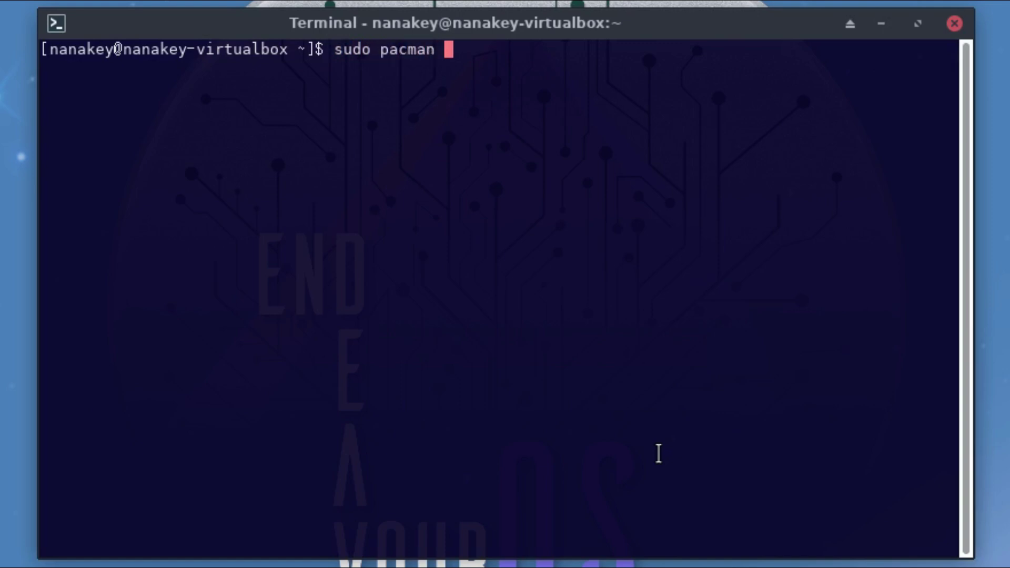
{"action": "type", "text": "-S google-chrome"}
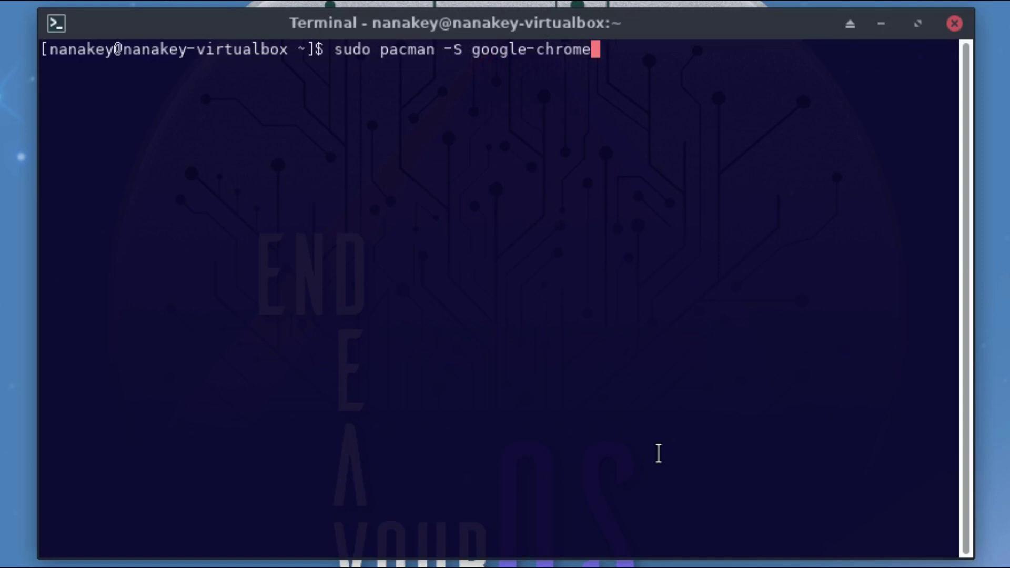
{"action": "key", "text": "Return"}
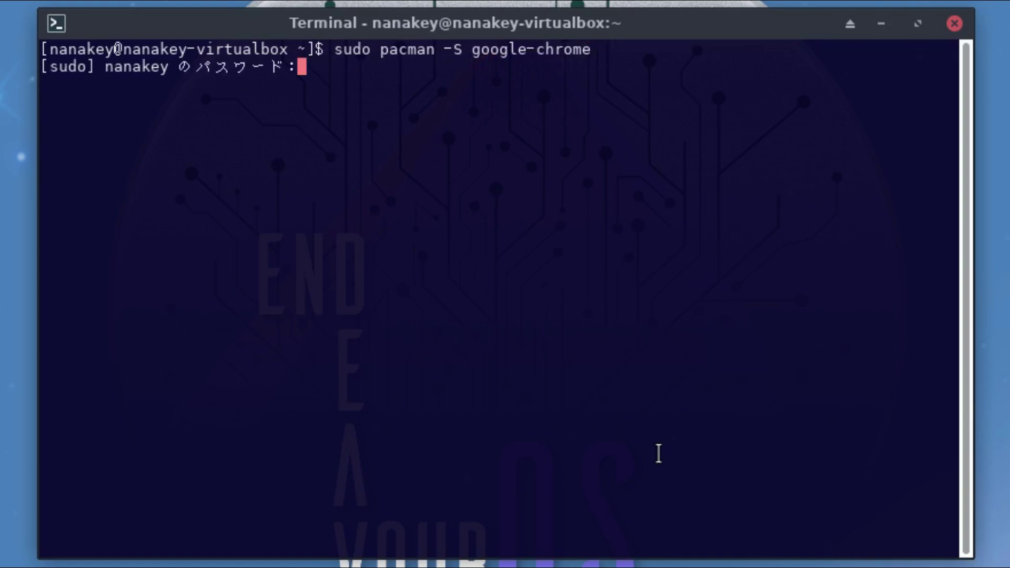
{"action": "key", "text": "Return"}
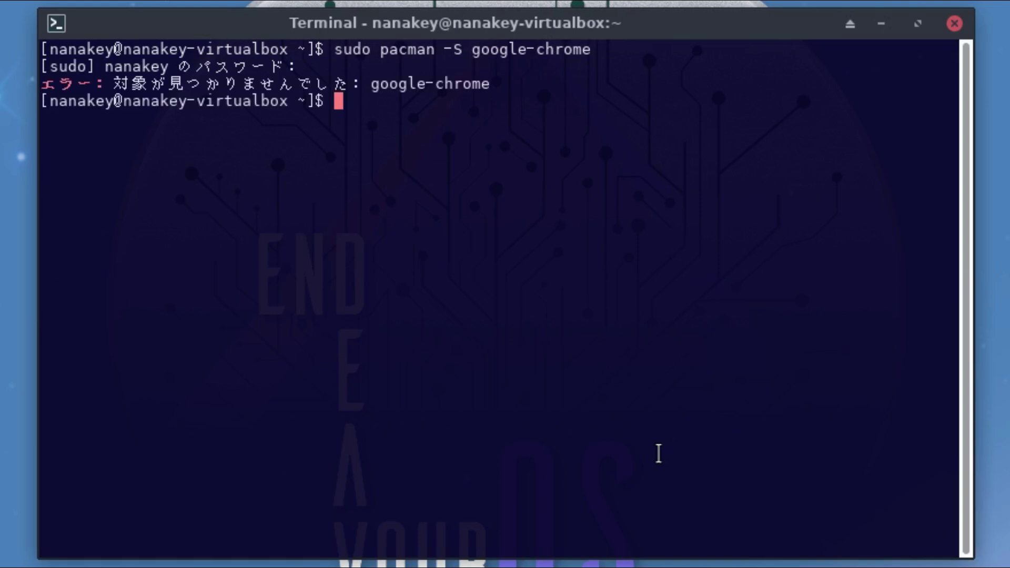